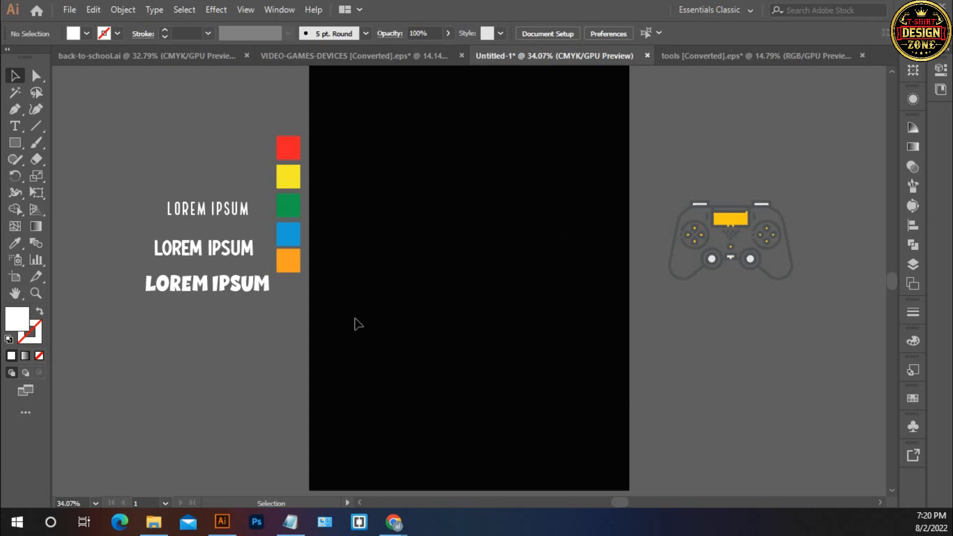
# Step: Switch to Chrome and open the Search Analytics page in the Creative Fabrica dashboard
pyautogui.press('ctrl')
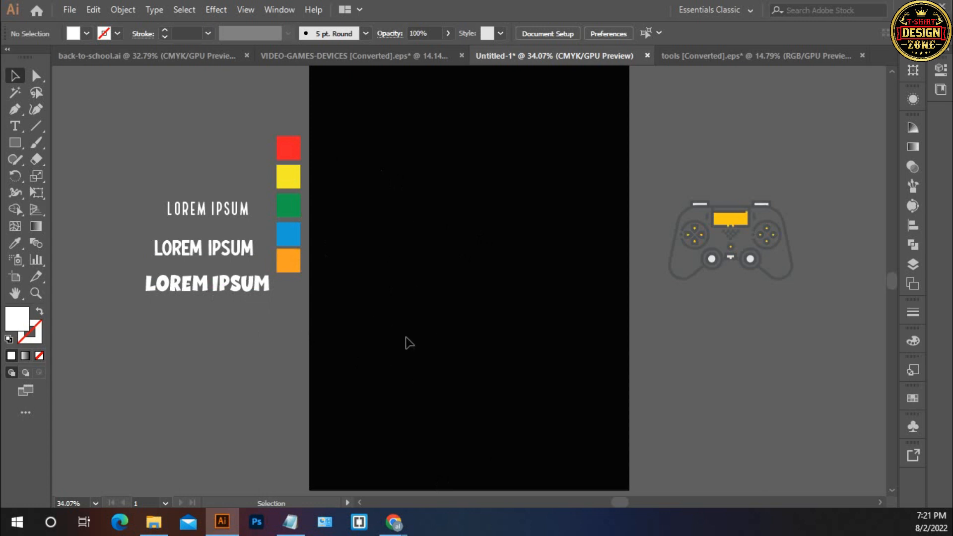
pyautogui.moveTo(394, 522)
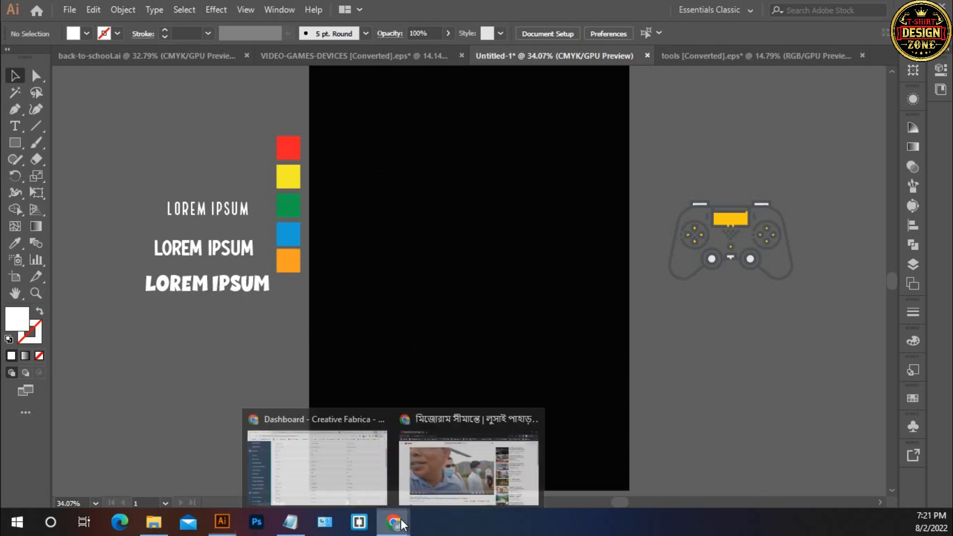
pyautogui.click(353, 476)
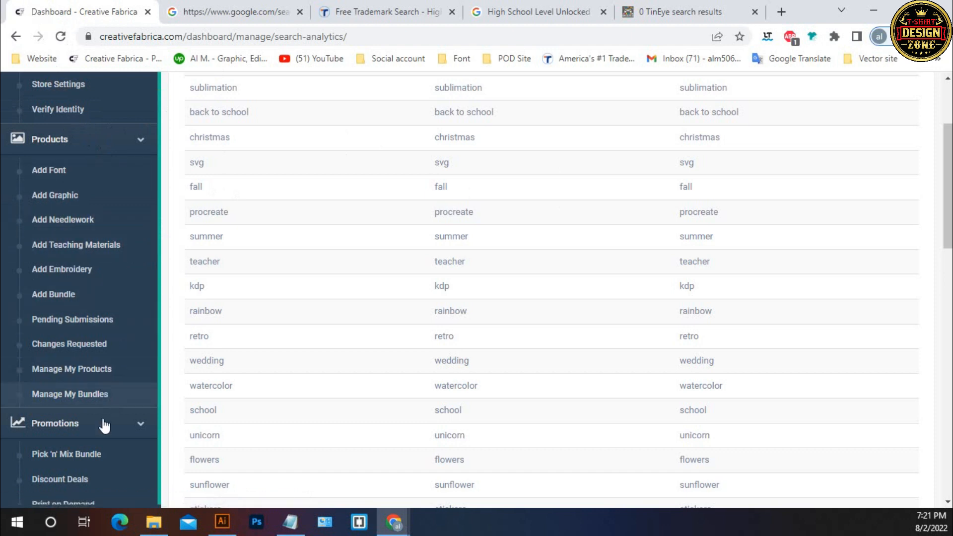
pyautogui.scroll(-7, 99, 434)
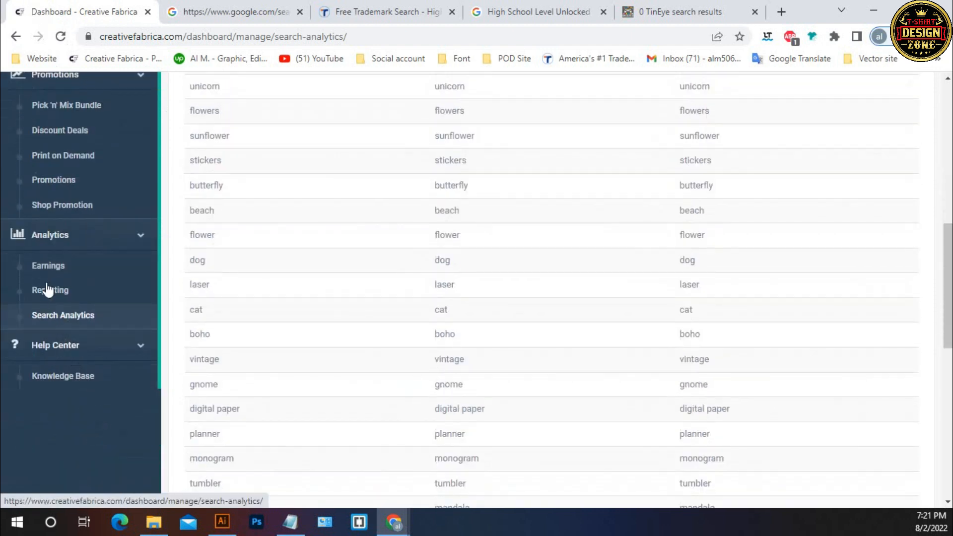
pyautogui.click(63, 321)
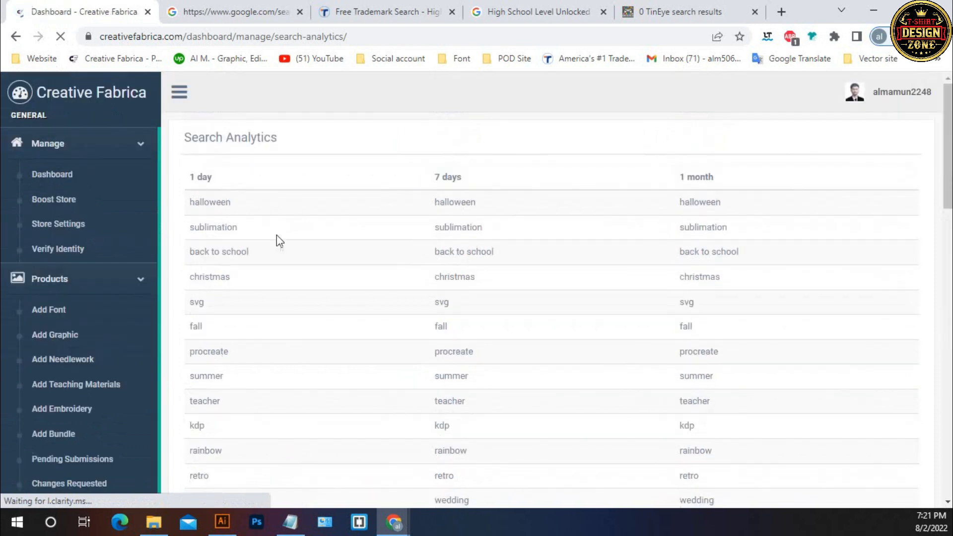
# Step: Examine the 1 day, 7 days and 1 month columns of the search analytics table
pyautogui.scroll(-1, 371, 192)
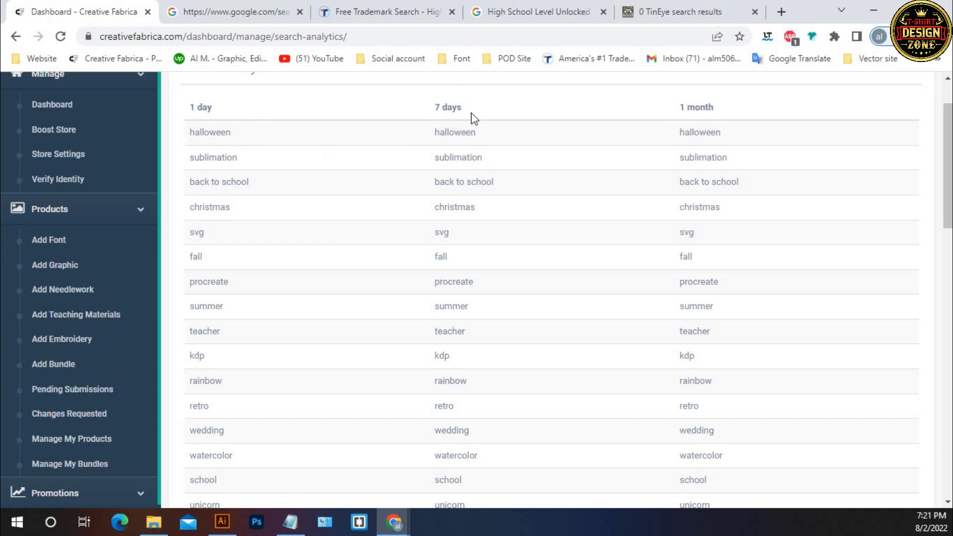
pyautogui.moveTo(680, 107); pyautogui.dragTo(709, 107)
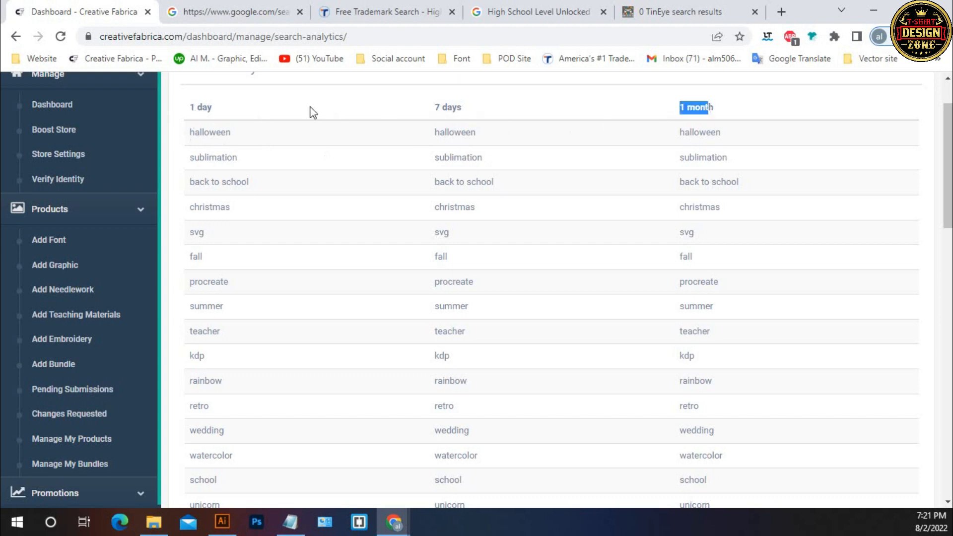
pyautogui.moveTo(188, 110); pyautogui.dragTo(212, 108)
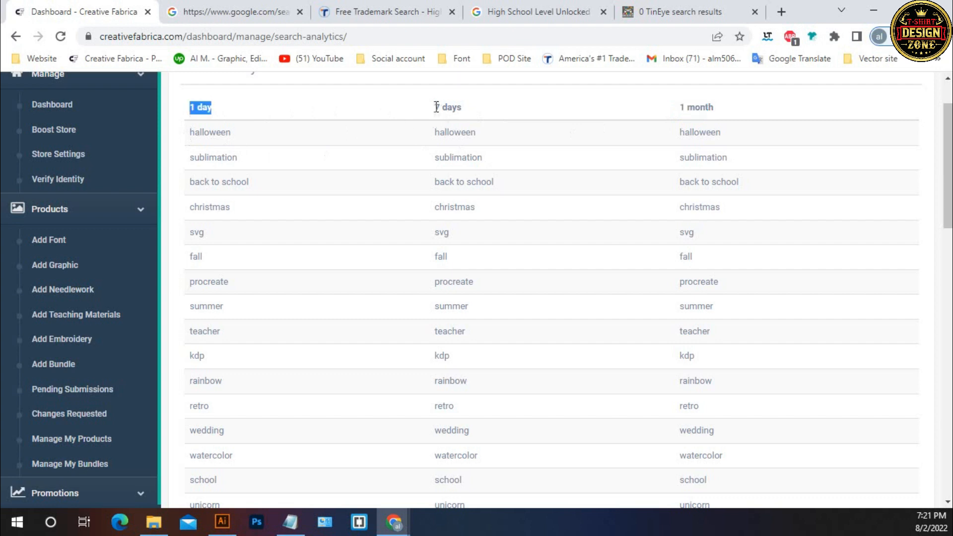
pyautogui.moveTo(435, 107); pyautogui.dragTo(462, 109)
pyautogui.moveTo(679, 108); pyautogui.dragTo(715, 112)
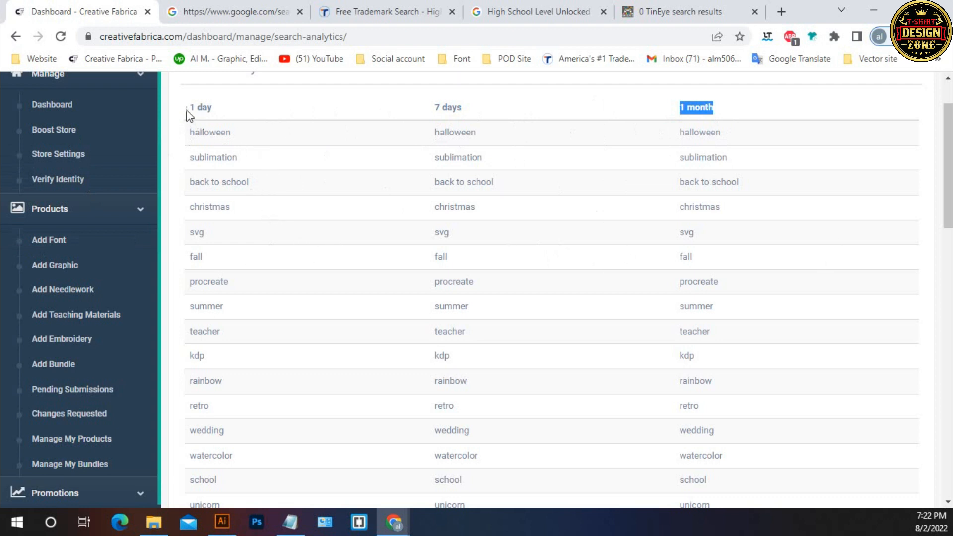
# Step: Compare the top search keywords across the three periods, focusing on "halloween" and "back to school"
pyautogui.moveTo(188, 108); pyautogui.dragTo(207, 108)
pyautogui.doubleClick(192, 140)
pyautogui.moveTo(434, 135); pyautogui.dragTo(472, 134)
pyautogui.moveTo(680, 133); pyautogui.dragTo(717, 135)
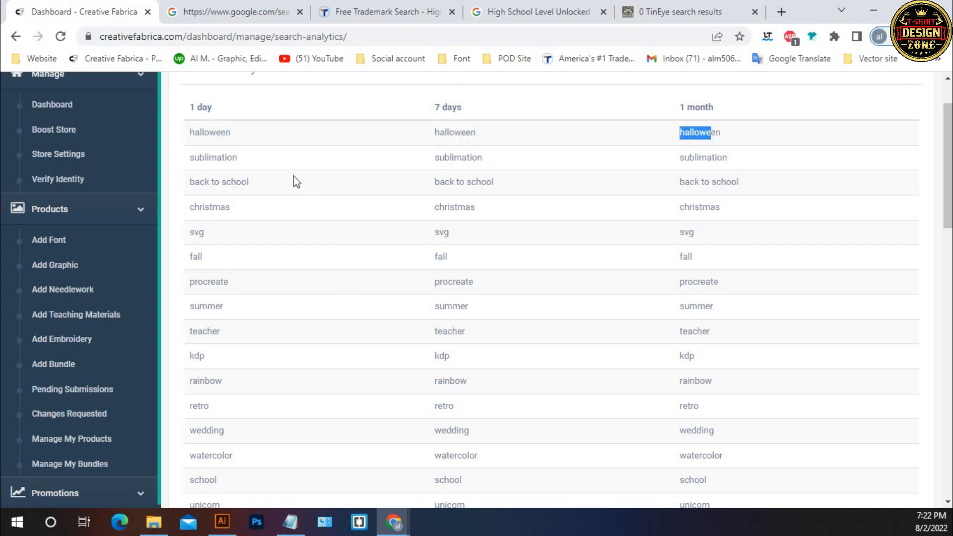
pyautogui.moveTo(232, 133); pyautogui.dragTo(189, 133)
pyautogui.moveTo(435, 133); pyautogui.dragTo(725, 140)
pyautogui.moveTo(190, 159); pyautogui.dragTo(188, 181)
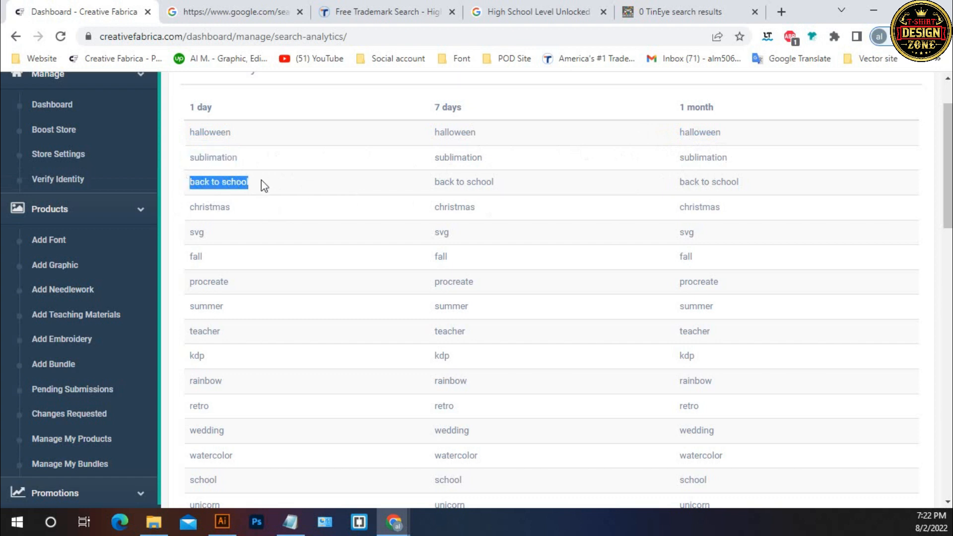
pyautogui.click(276, 197)
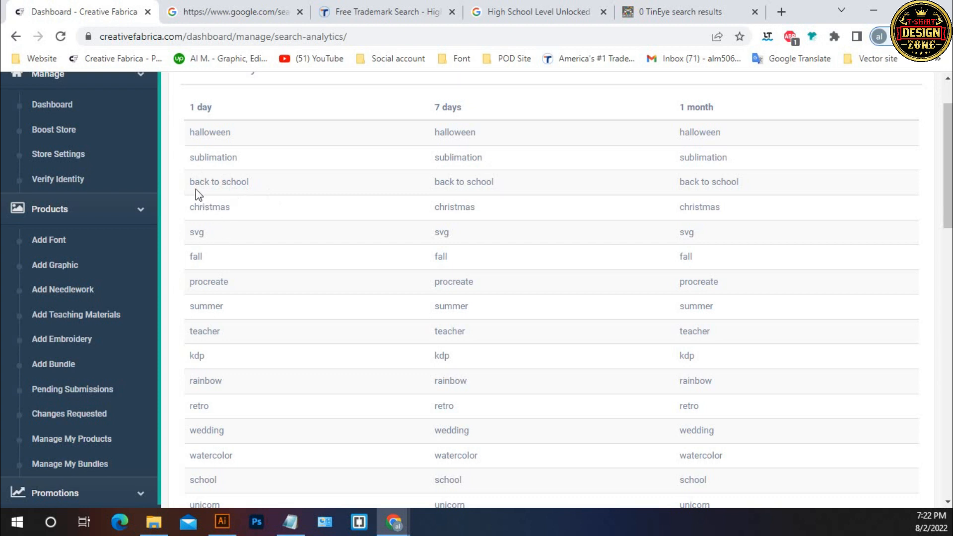
pyautogui.moveTo(190, 183); pyautogui.dragTo(270, 194)
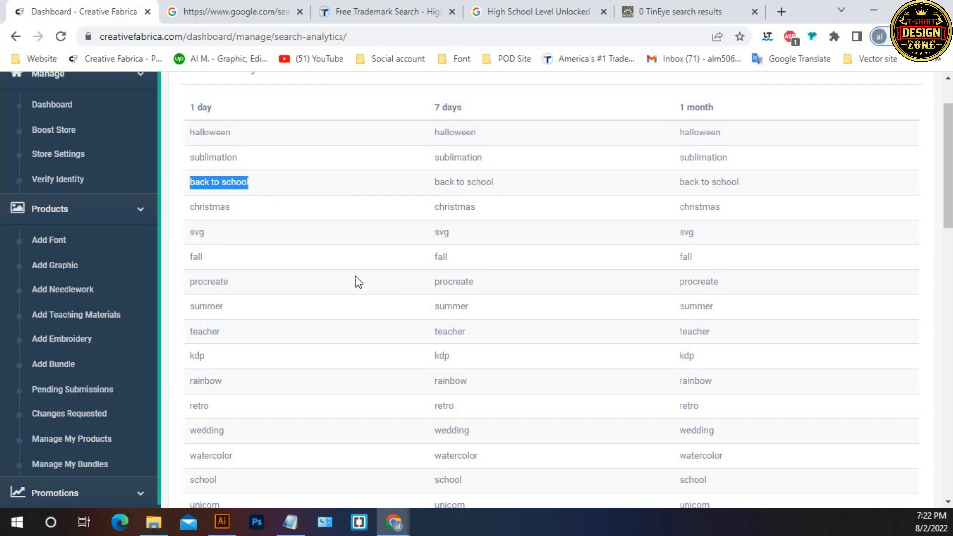
# Step: Review the Google search phrase "High School Level Unlocked", run a Trademarkia search for it and check its trademark availability
pyautogui.click(511, 7)
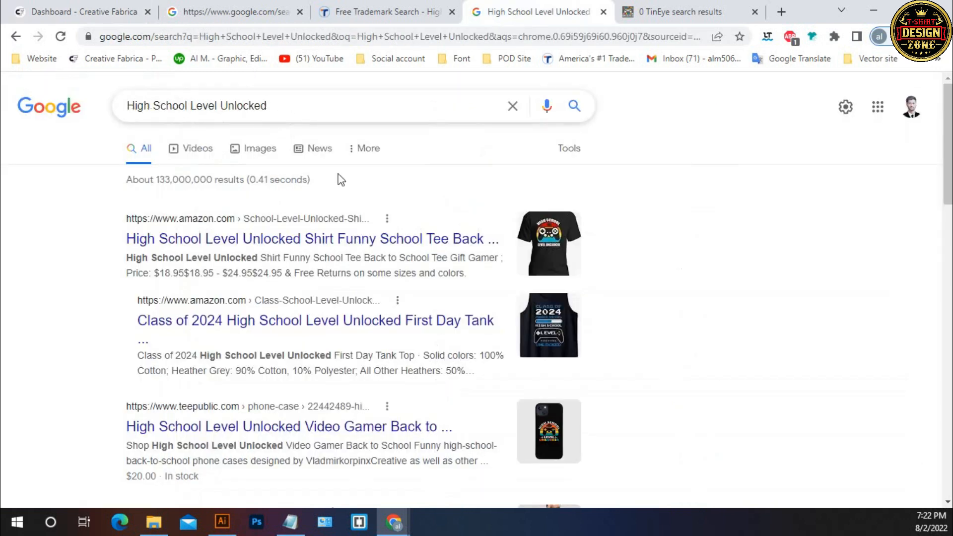
pyautogui.moveTo(275, 106); pyautogui.dragTo(127, 104)
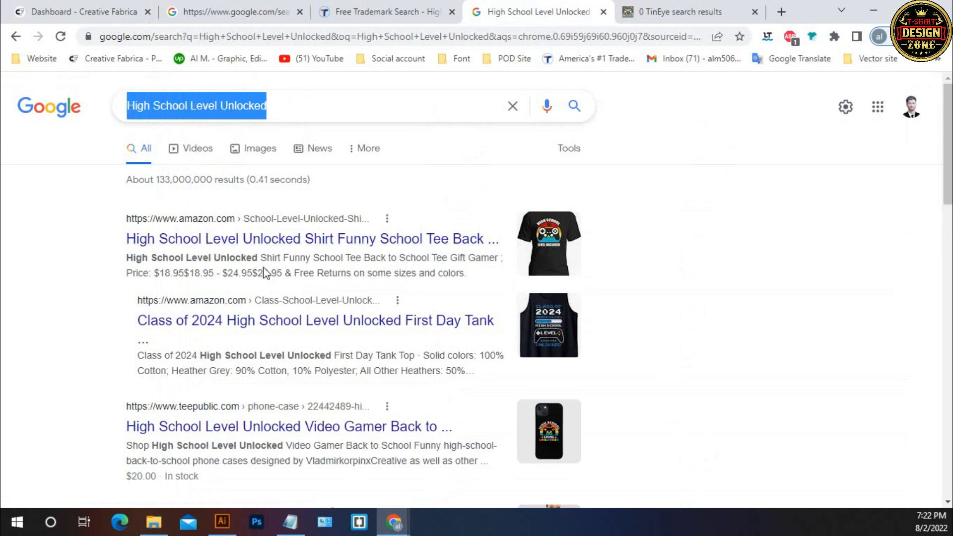
pyautogui.click(389, 14)
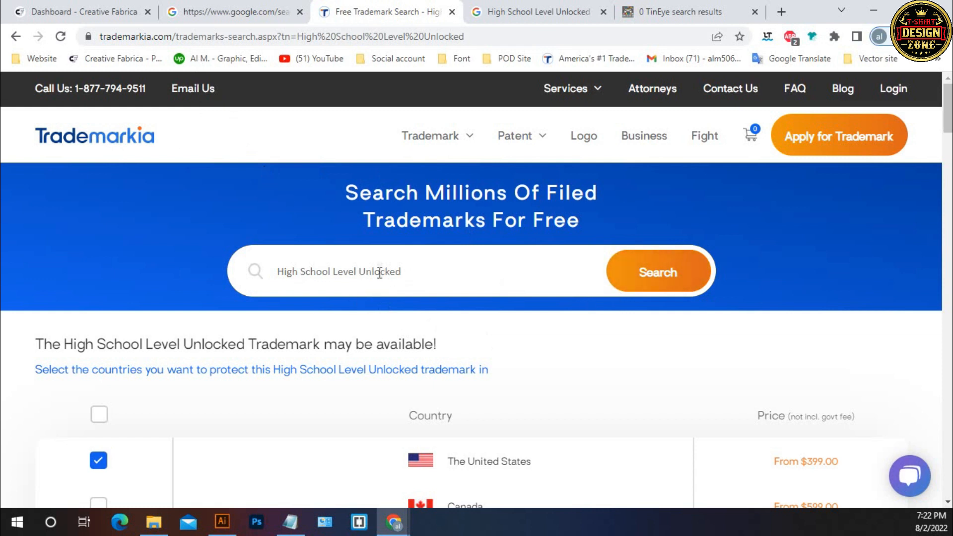
pyautogui.moveTo(401, 273); pyautogui.dragTo(257, 270)
pyautogui.click(413, 277)
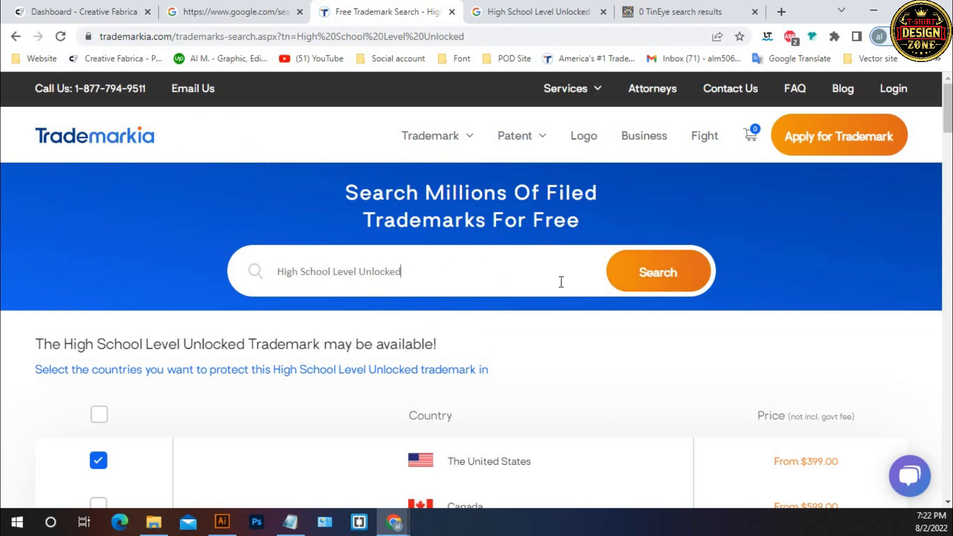
pyautogui.click(665, 273)
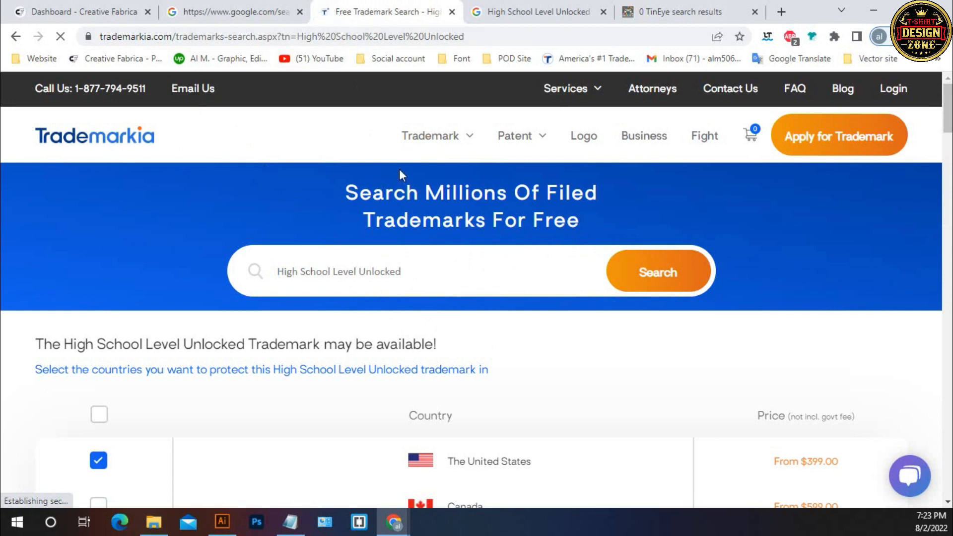
pyautogui.scroll(-1, 456, 273)
pyautogui.scroll(1, 460, 278)
pyautogui.scroll(-5, 442, 248)
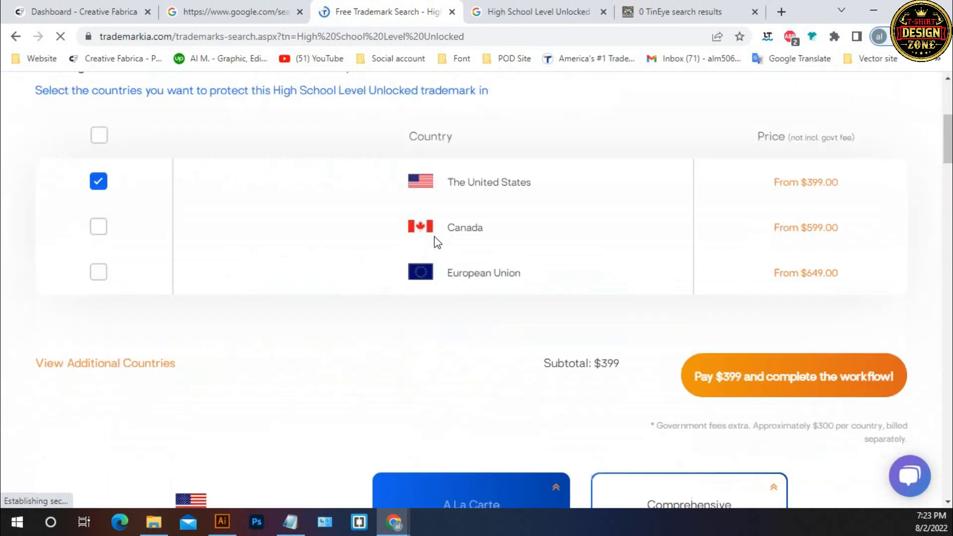
pyautogui.scroll(4, 432, 242)
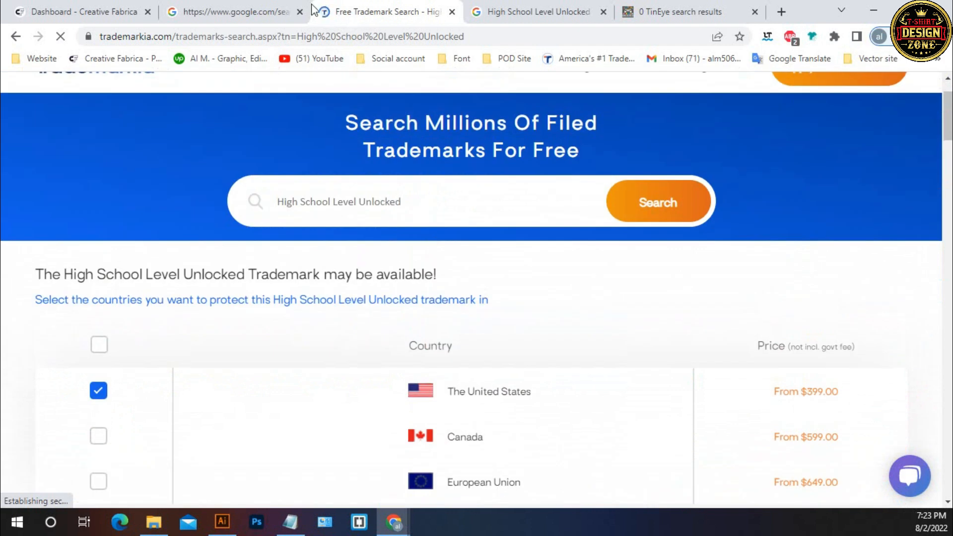
# Step: Show the Google image results for "High School Level Unlocked" and look over the first designs
pyautogui.click(532, 13)
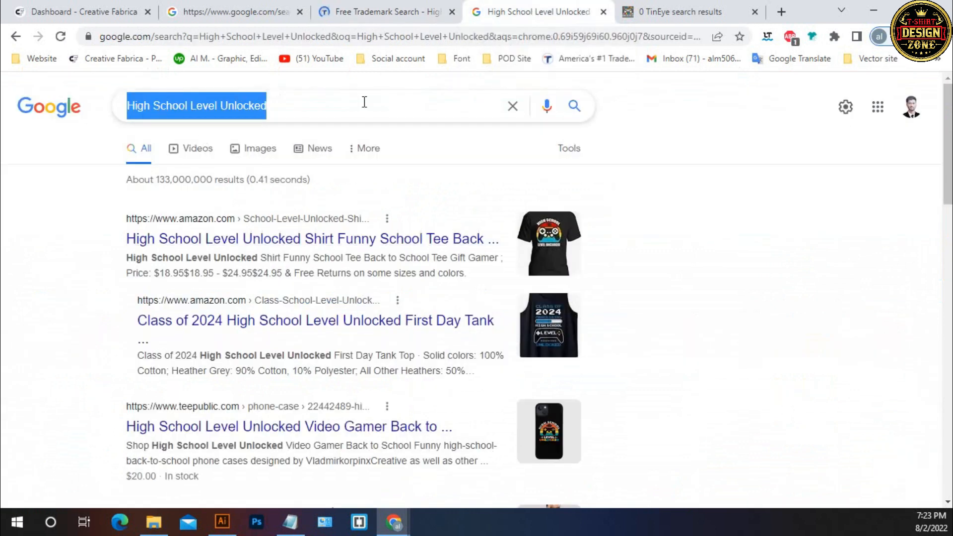
pyautogui.click(257, 157)
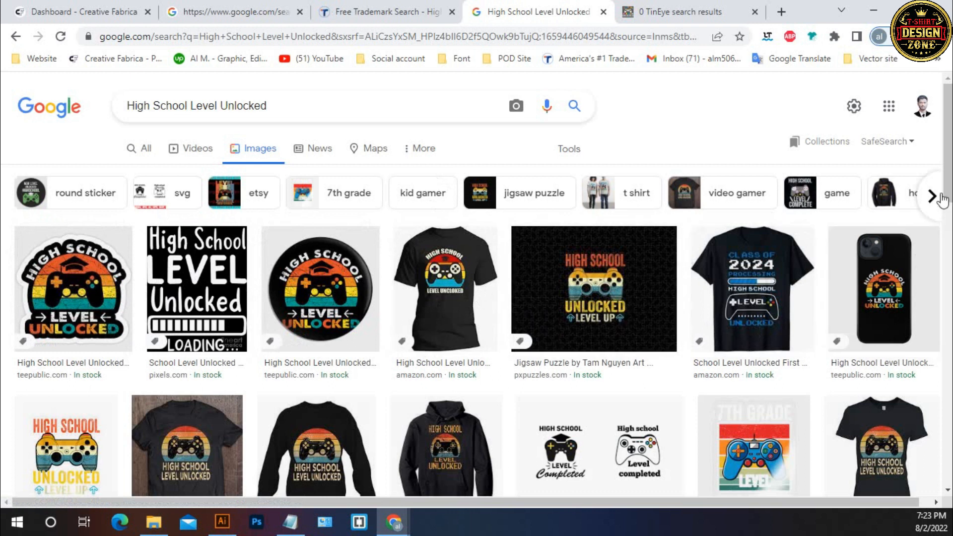
pyautogui.scroll(-2, 452, 251)
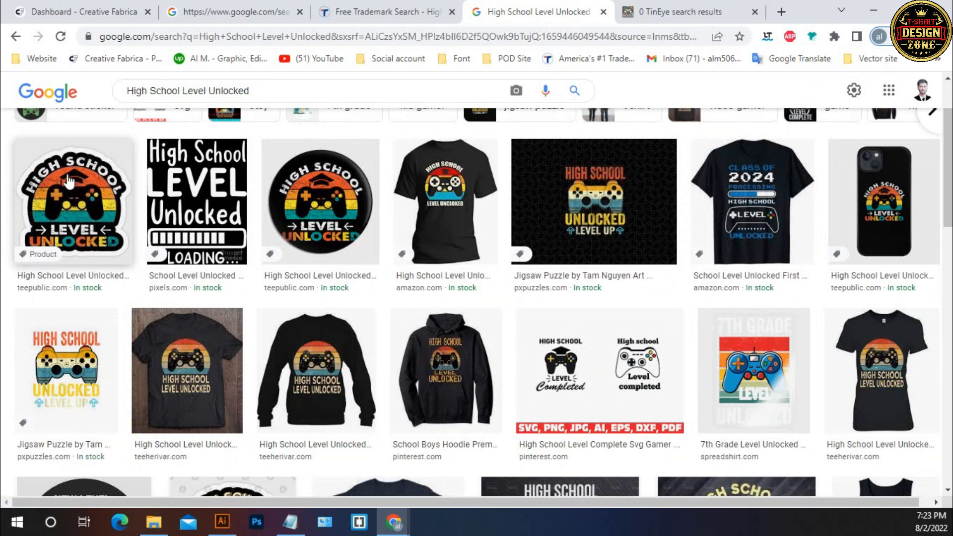
pyautogui.scroll(1, 91, 222)
pyautogui.scroll(1, 91, 221)
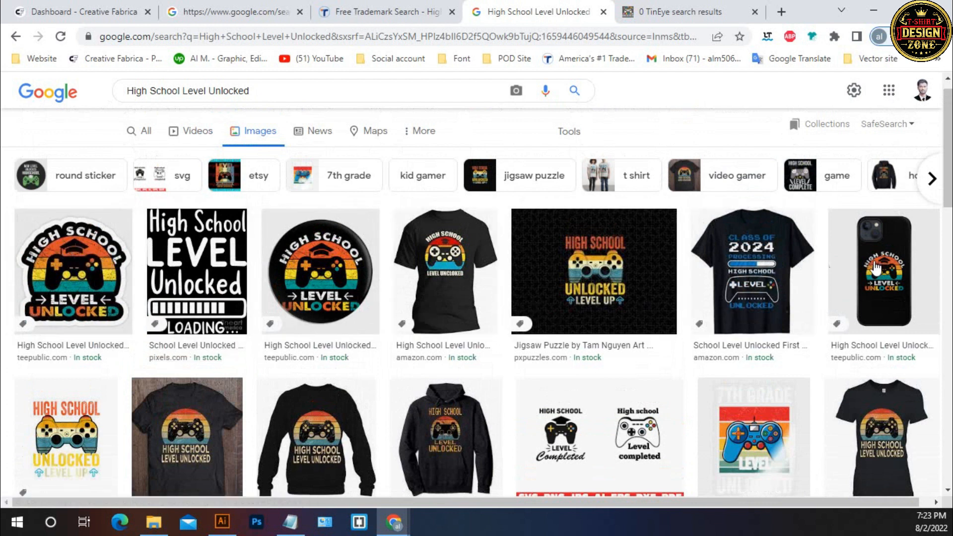
# Step: Examine the existing game-controller T-shirt designs further down the image results for design ideas
pyautogui.scroll(-3, 602, 325)
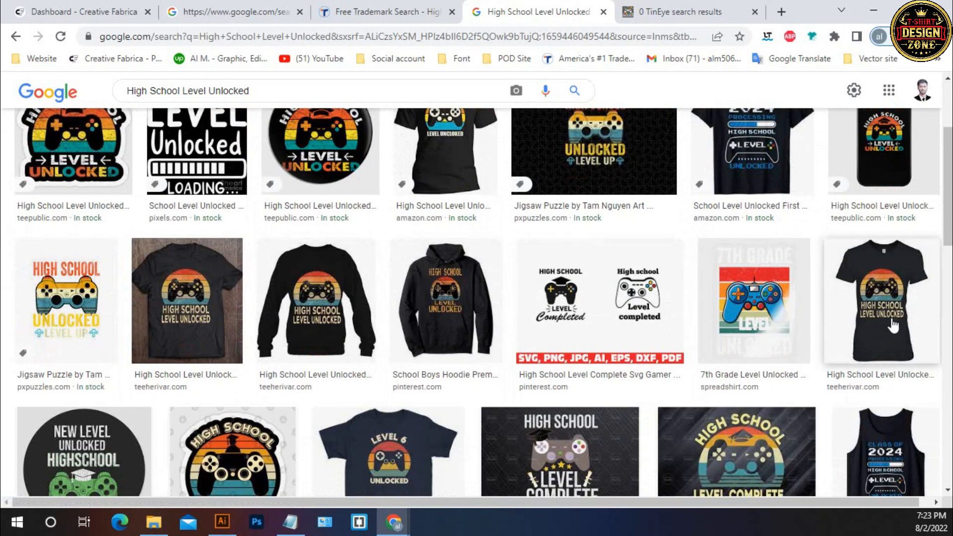
pyautogui.scroll(-4, 237, 339)
pyautogui.scroll(-3, 237, 338)
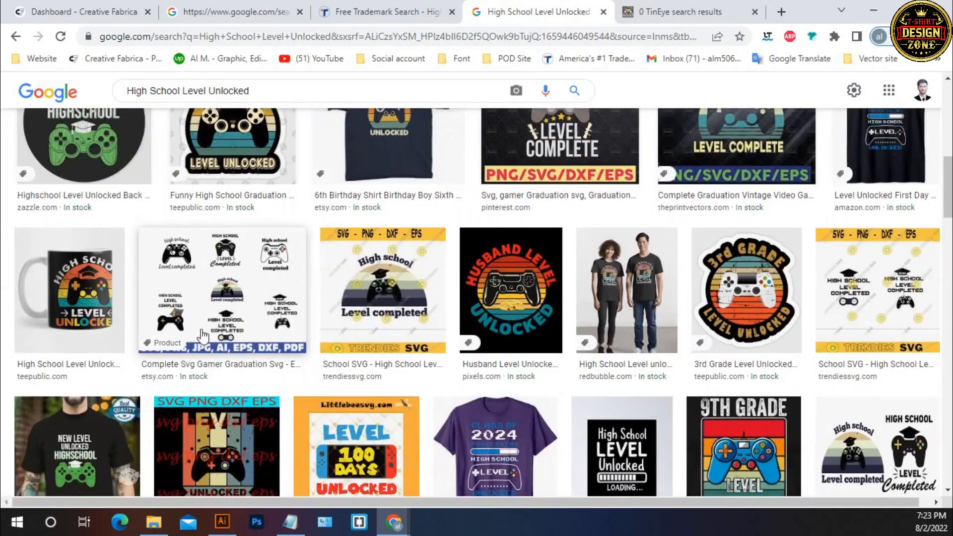
pyautogui.scroll(-2, 821, 348)
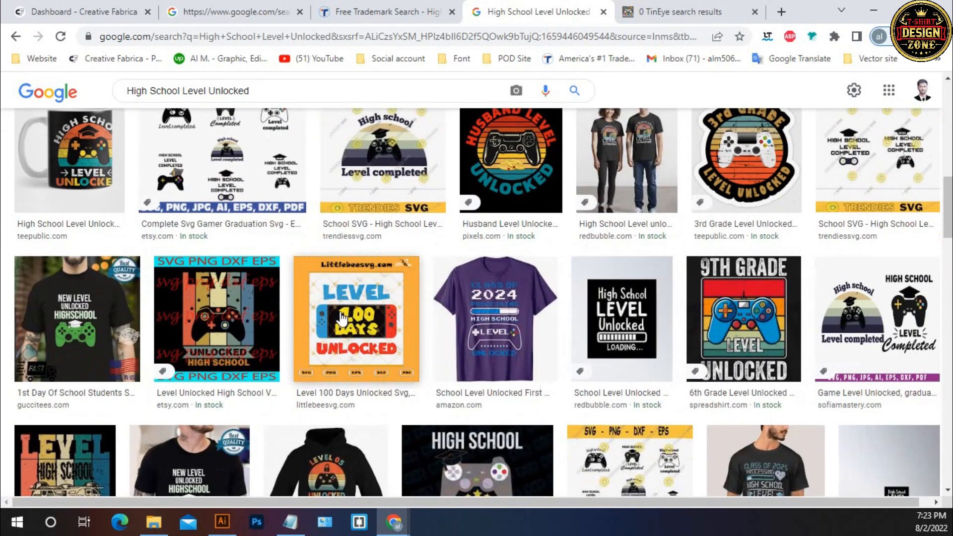
pyautogui.scroll(-2, 87, 325)
pyautogui.scroll(-3, 72, 390)
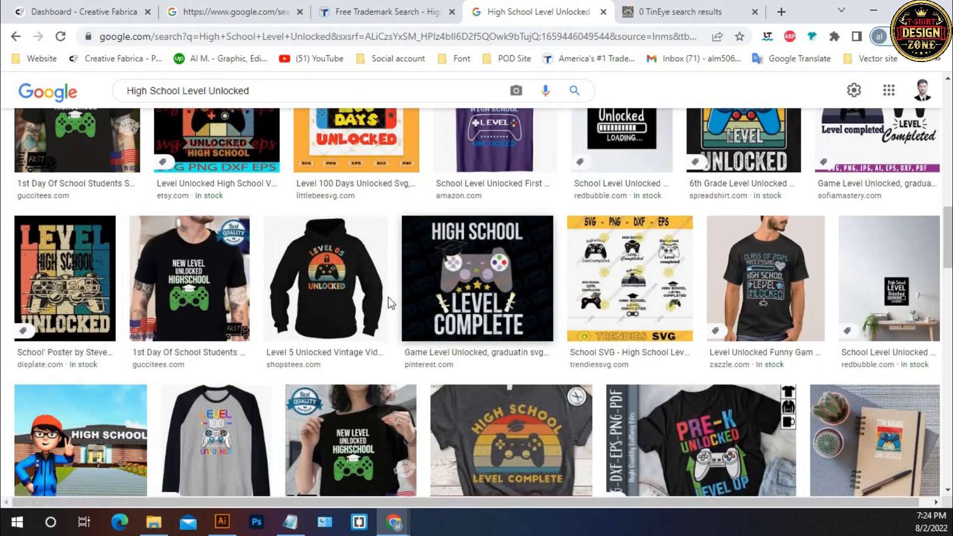
pyautogui.scroll(-1, 476, 285)
pyautogui.scroll(-1, 467, 287)
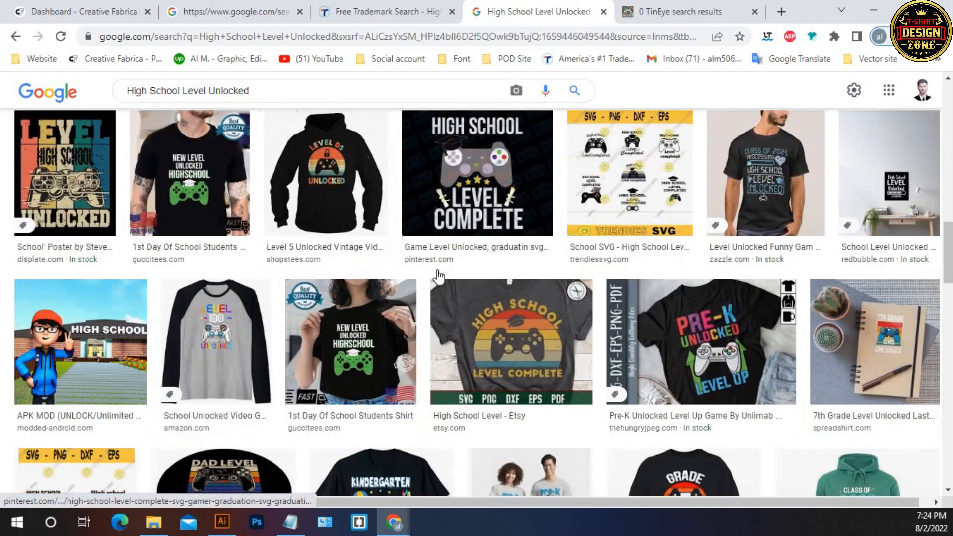
pyautogui.scroll(-1, 279, 327)
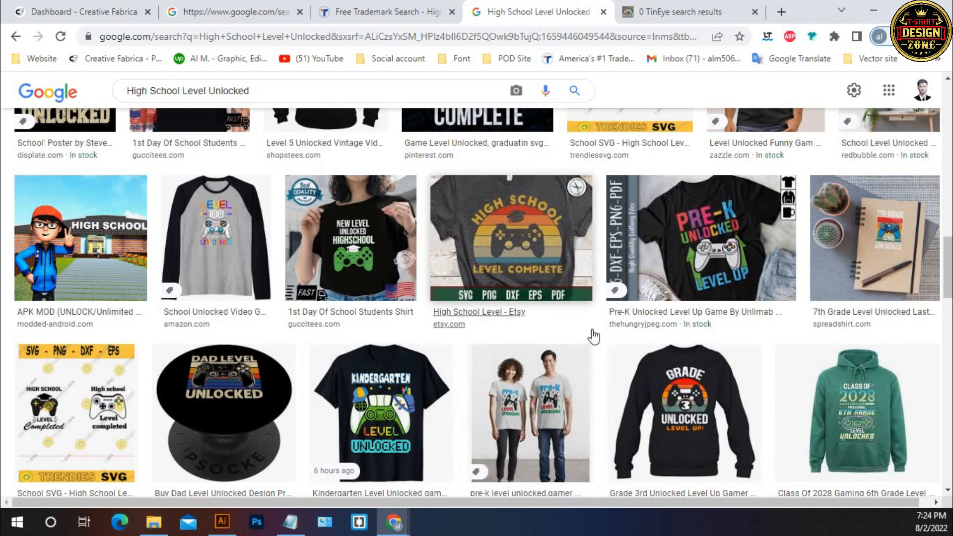
pyautogui.scroll(-5, 583, 325)
pyautogui.scroll(5, 580, 317)
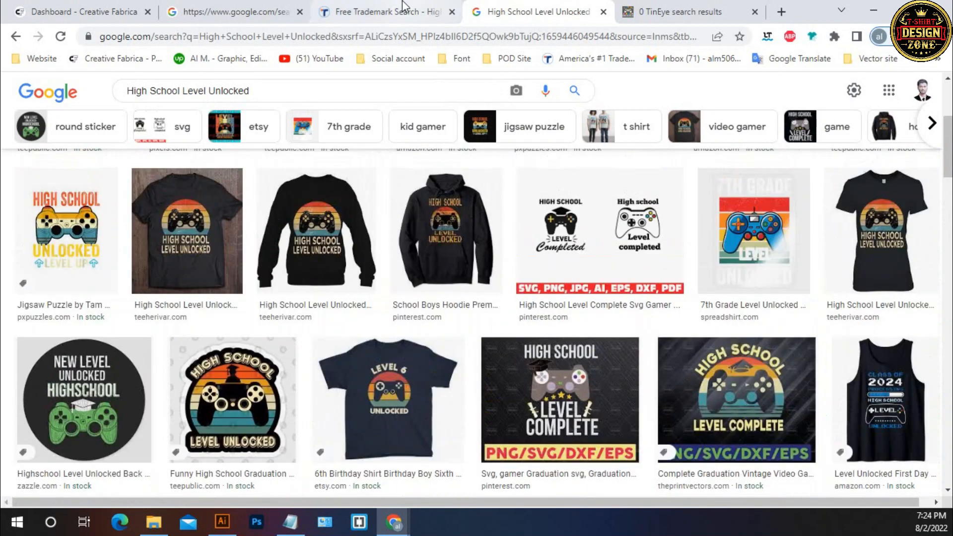
# Step: Return to the Trademarkia results and check the "High School Level Unlocked" phrase's availability for The United States
pyautogui.click(392, 11)
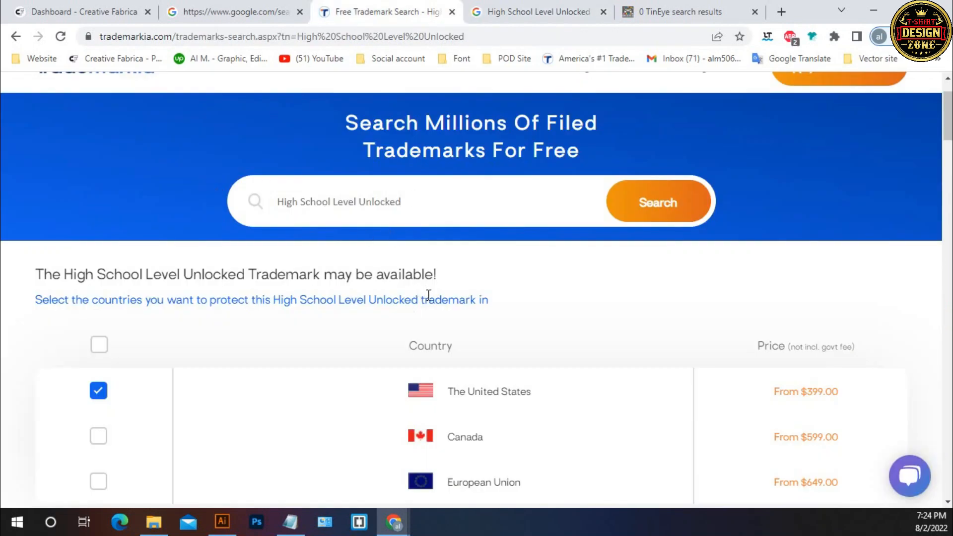
pyautogui.scroll(-3, 455, 325)
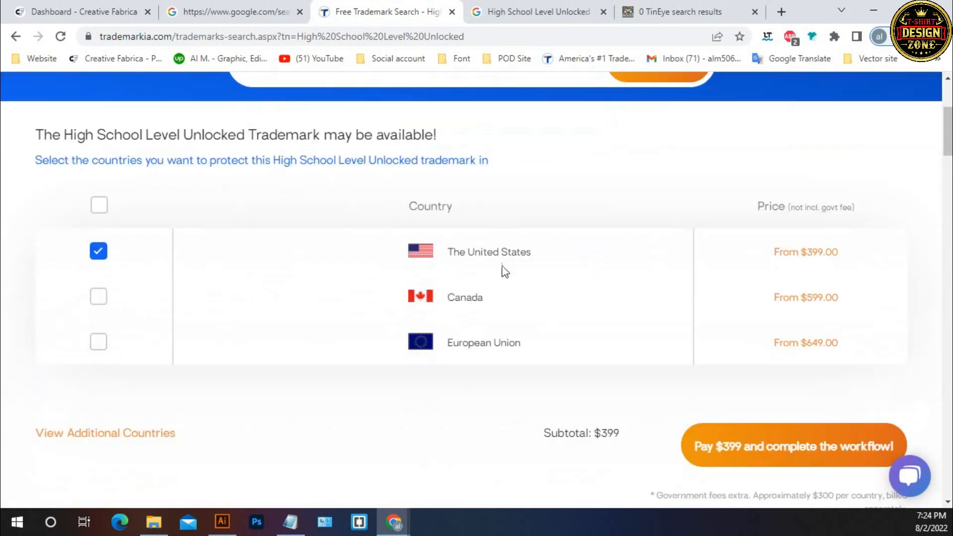
pyautogui.moveTo(464, 250); pyautogui.dragTo(549, 266)
pyautogui.click(571, 298)
pyautogui.moveTo(544, 257); pyautogui.dragTo(383, 235)
pyautogui.click(566, 265)
pyautogui.moveTo(511, 251); pyautogui.dragTo(442, 248)
pyautogui.click(536, 281)
pyautogui.scroll(4, 606, 309)
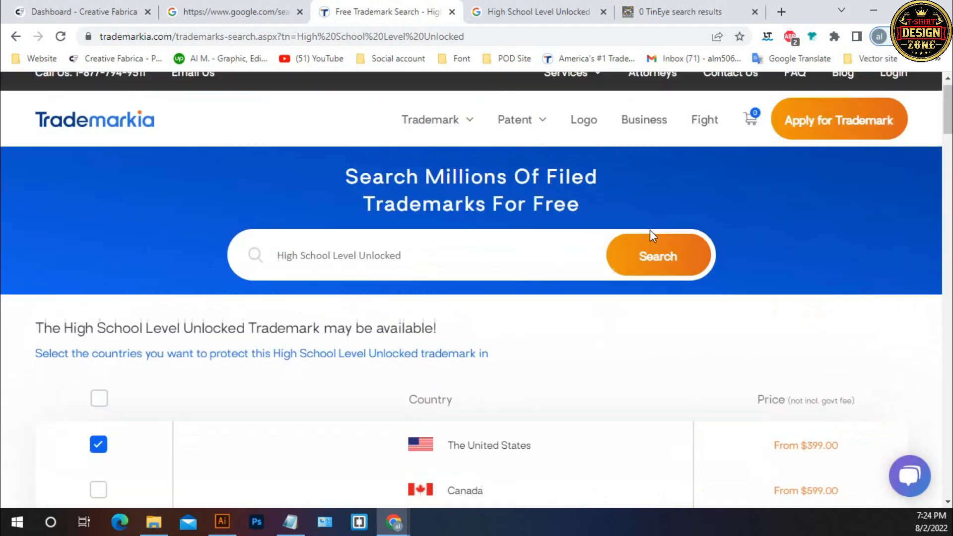
pyautogui.moveTo(440, 275); pyautogui.dragTo(284, 297)
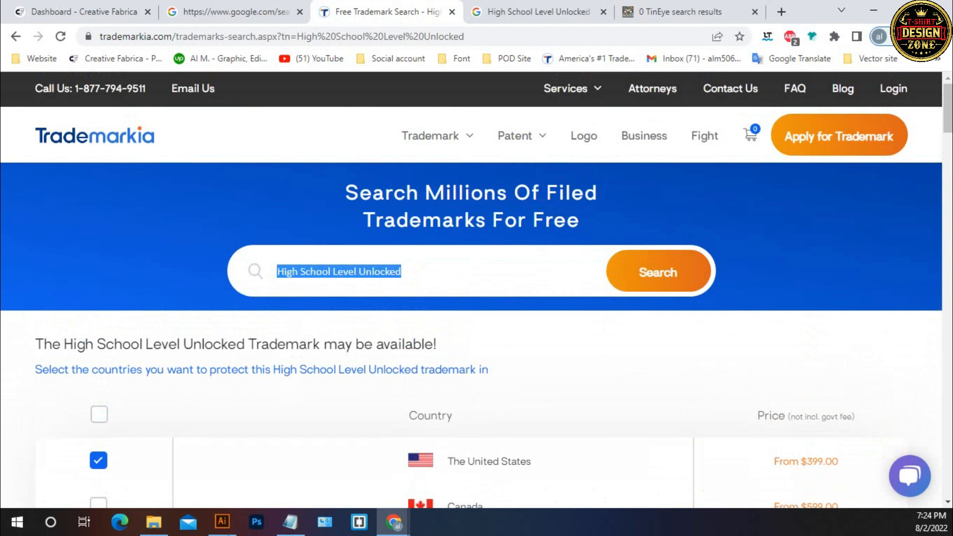
# Step: Switch to Illustrator, duplicate the thin "LOREM IPSUM" sample text, change the copy to "HIGH SCHOOL LEVEL UNLOCKED" and place it above the colour swatches
pyautogui.click(223, 519)
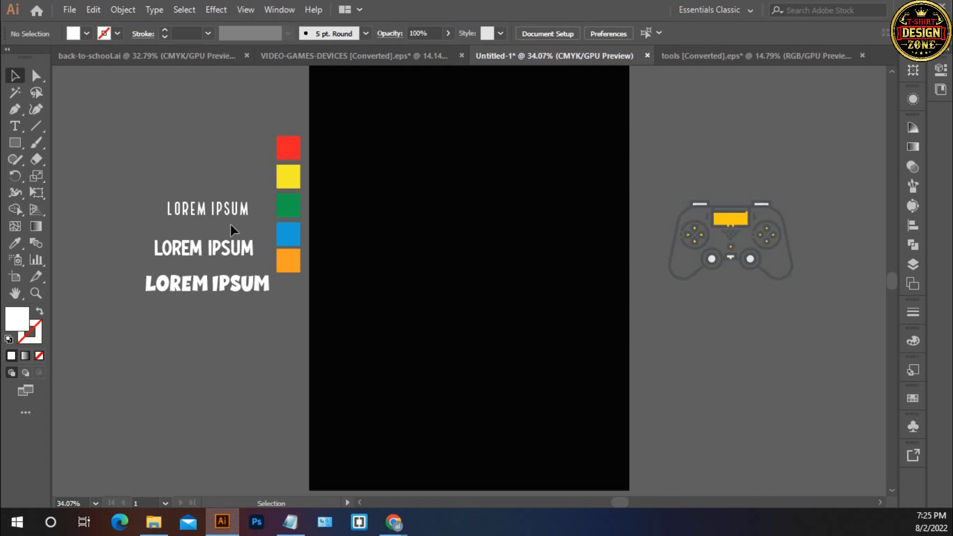
pyautogui.click(217, 212)
pyautogui.moveTo(216, 212); pyautogui.dragTo(198, 155)
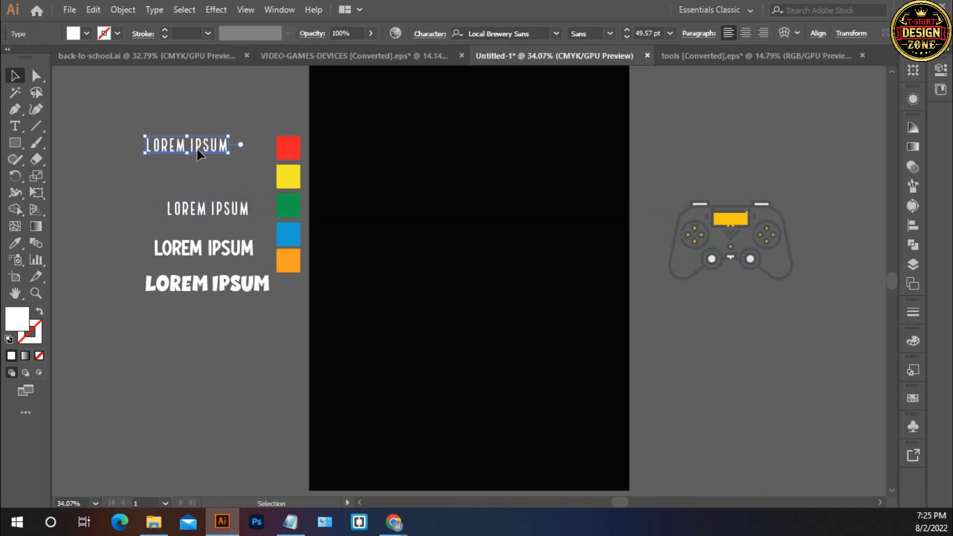
pyautogui.doubleClick(197, 155)
pyautogui.write('HIGH SCHOOL LEVEL UNLOCKED')
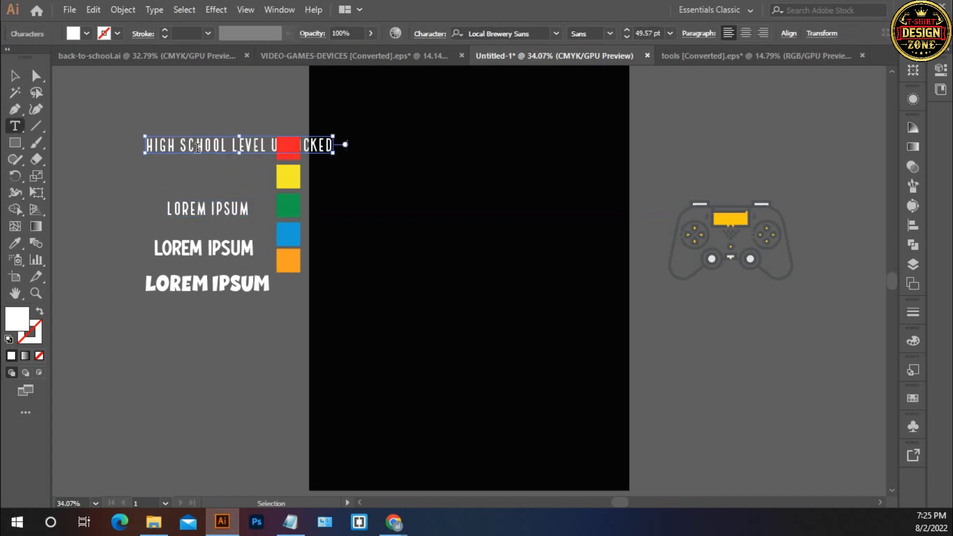
pyautogui.press('Escape')
pyautogui.moveTo(192, 145); pyautogui.dragTo(177, 106)
pyautogui.click(387, 181)
pyautogui.moveTo(339, 148); pyautogui.dragTo(287, 274)
pyautogui.click(254, 342)
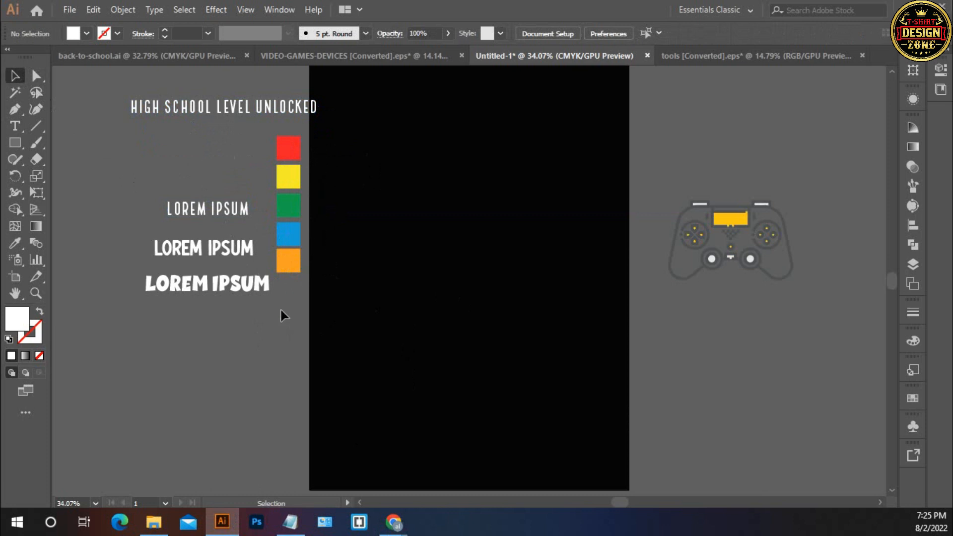
pyautogui.moveTo(311, 135); pyautogui.dragTo(290, 291)
pyautogui.click(272, 346)
pyautogui.moveTo(336, 155); pyautogui.dragTo(295, 272)
pyautogui.click(285, 403)
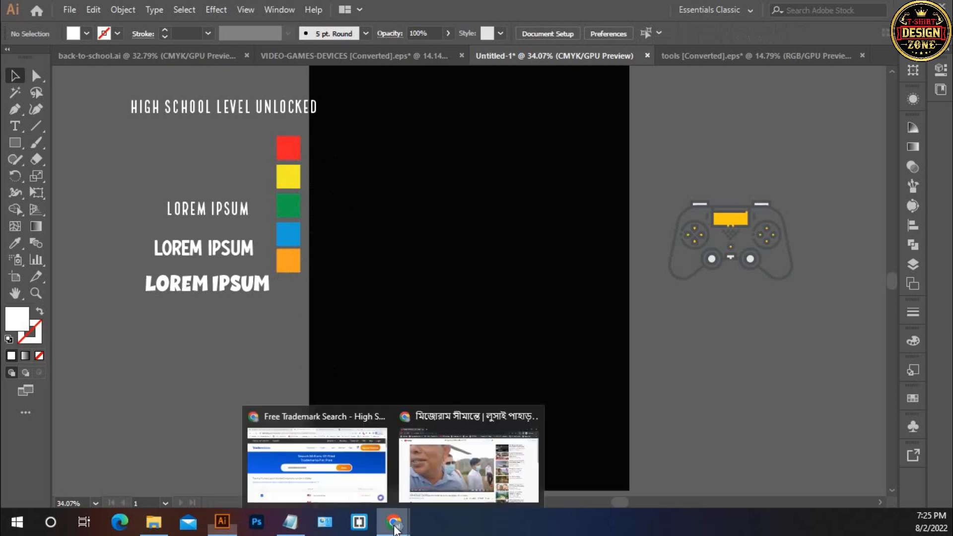
# Step: Switch to Chrome and examine the Google image results for "High School Level Unlocked" for gaming T-shirt layout, lettering and colour ideas
pyautogui.click(357, 489)
pyautogui.click(489, 13)
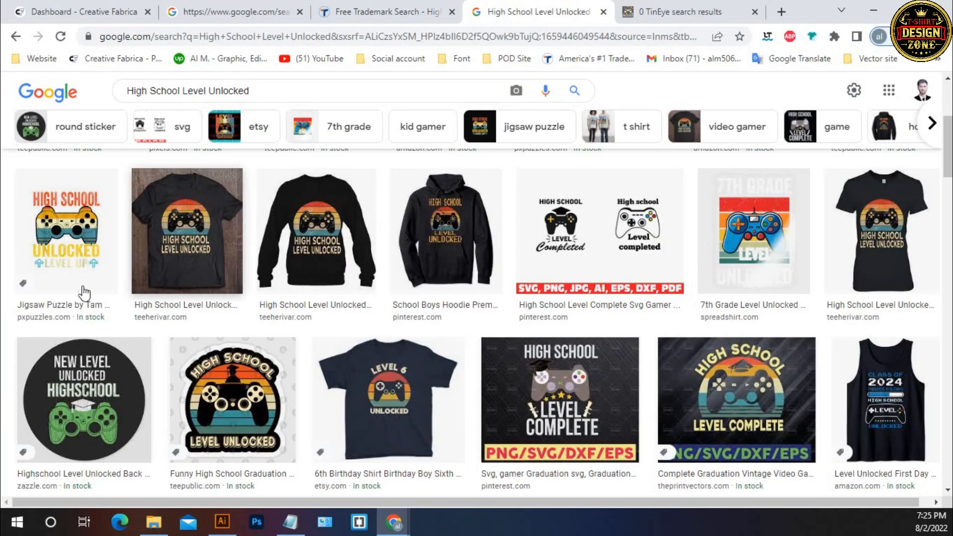
pyautogui.scroll(-2, 704, 257)
pyautogui.scroll(2, 705, 257)
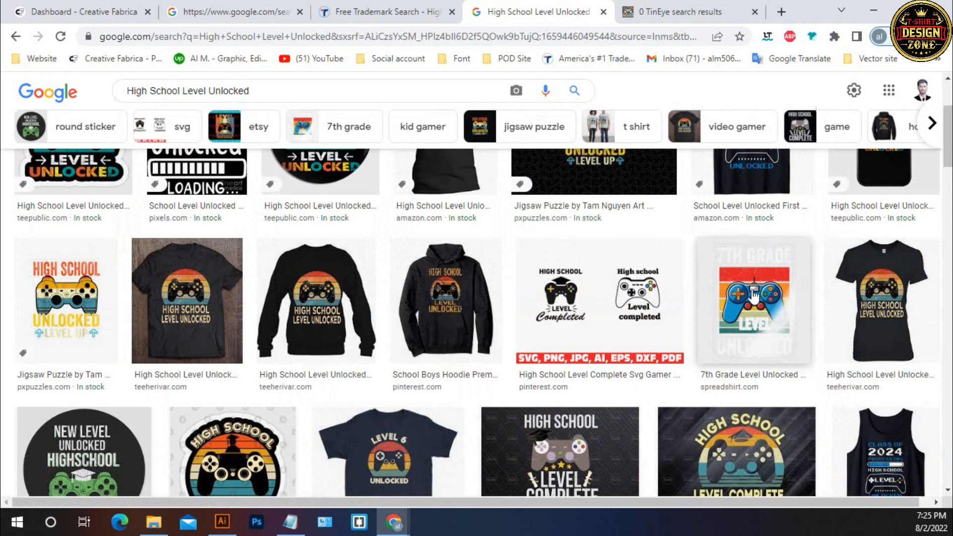
pyautogui.scroll(-10, 552, 323)
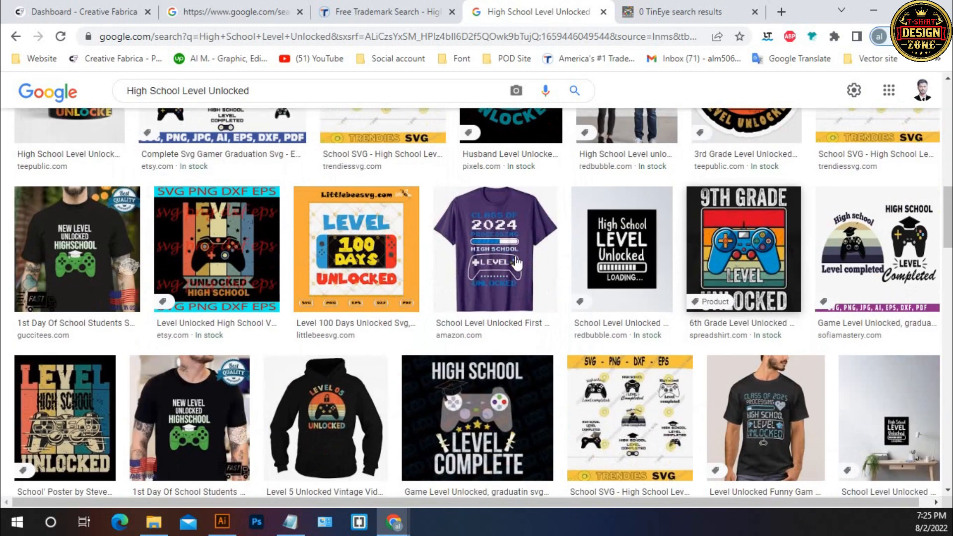
pyautogui.scroll(-3, 516, 263)
pyautogui.scroll(-3, 347, 278)
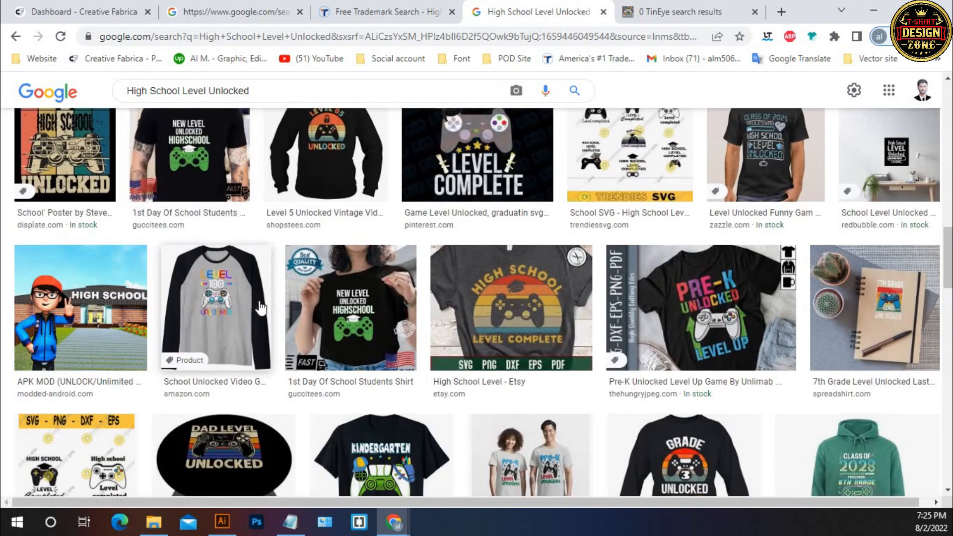
pyautogui.scroll(-3, 778, 312)
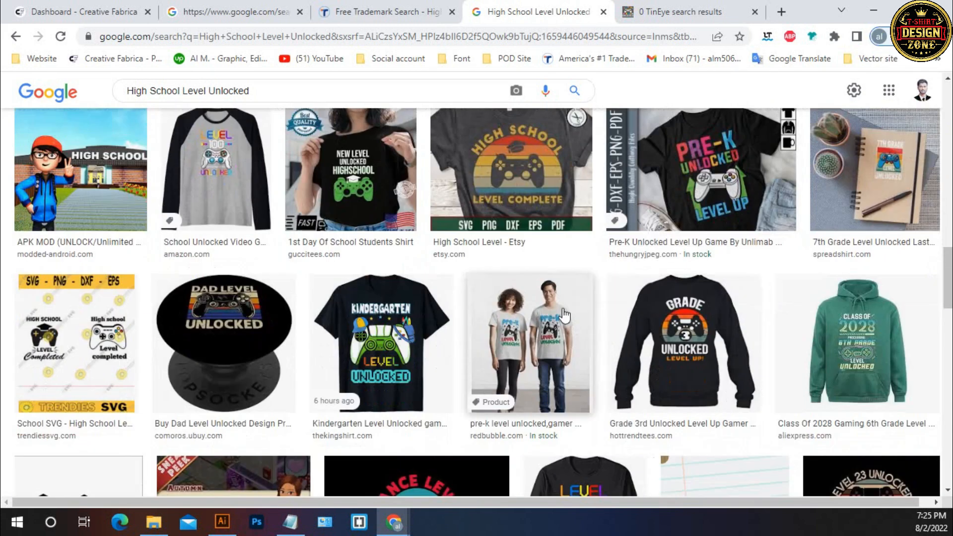
pyautogui.scroll(-2, 362, 258)
pyautogui.scroll(-3, 435, 322)
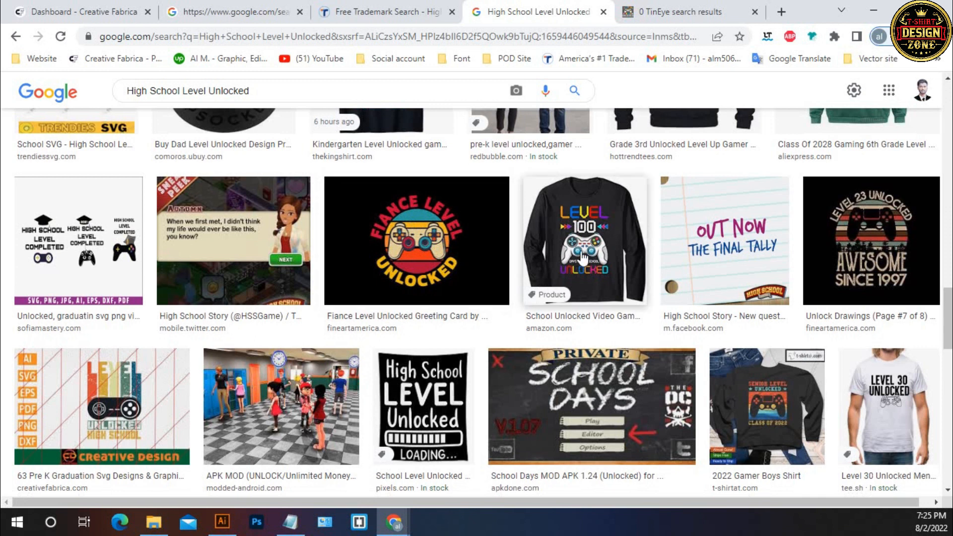
pyautogui.scroll(-5, 701, 331)
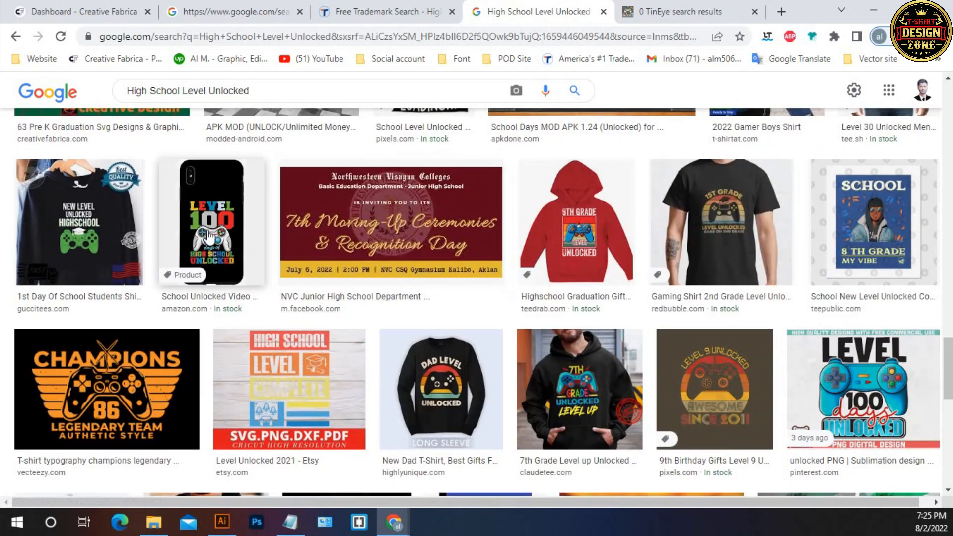
pyautogui.scroll(-2, 464, 328)
pyautogui.scroll(-1, 248, 334)
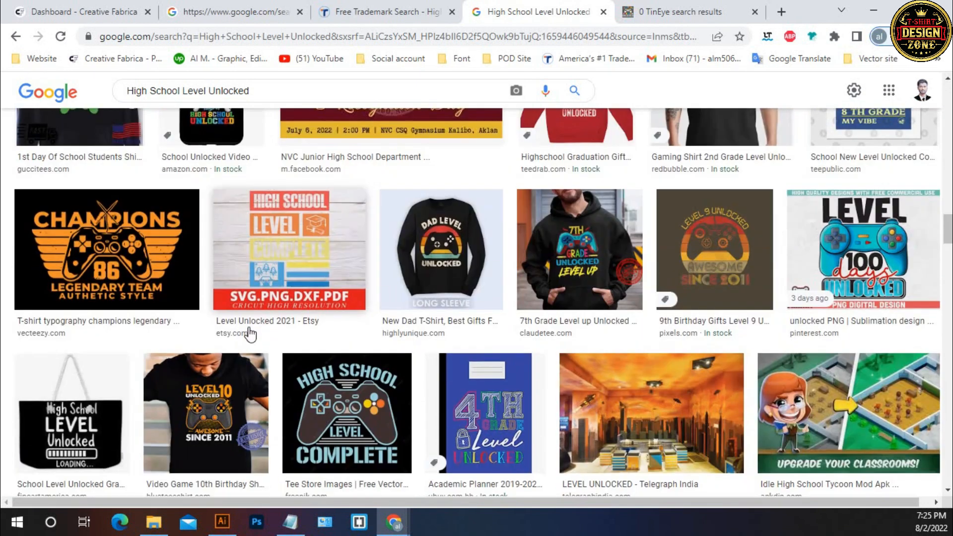
pyautogui.scroll(-3, 543, 298)
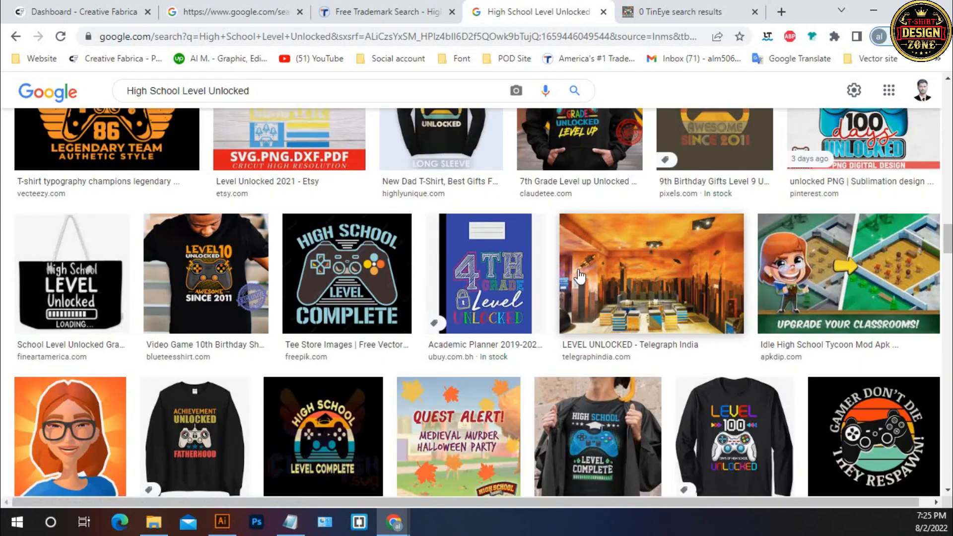
pyautogui.scroll(-5, 570, 275)
pyautogui.scroll(-4, 521, 275)
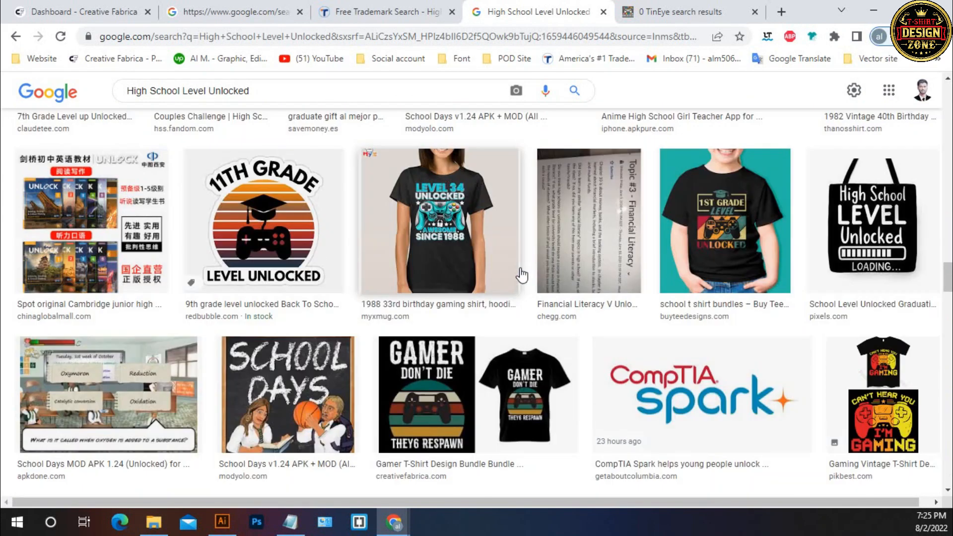
pyautogui.scroll(-7, 521, 274)
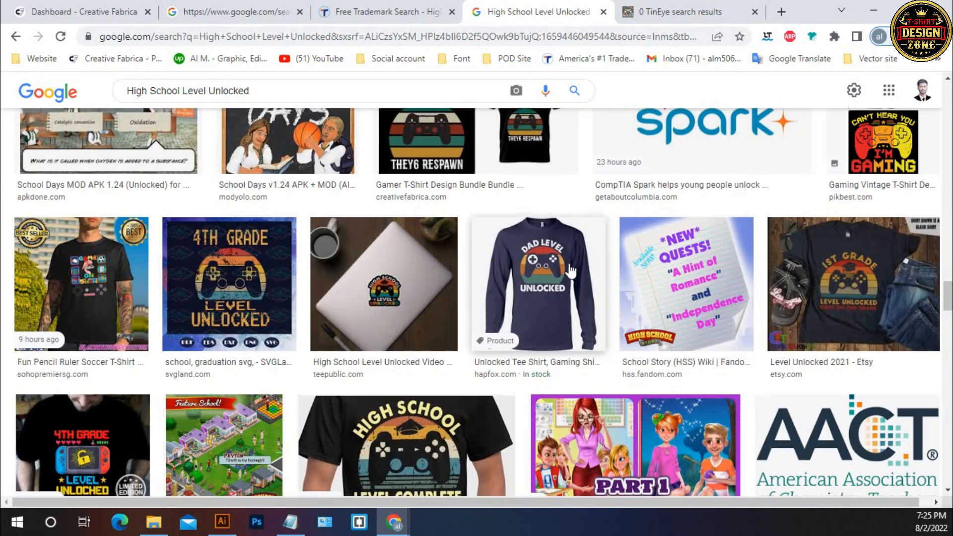
pyautogui.scroll(-5, 532, 297)
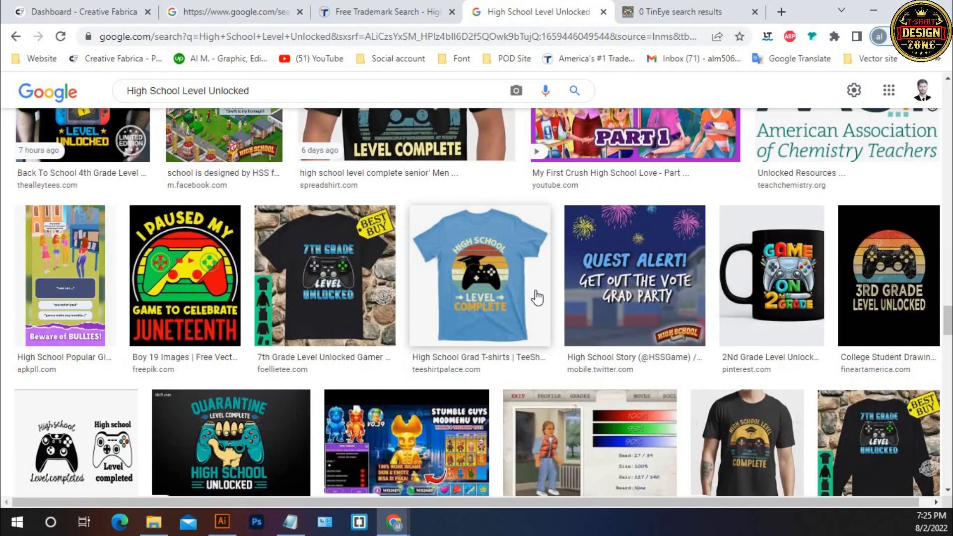
pyautogui.scroll(12, 537, 296)
pyautogui.scroll(15, 536, 297)
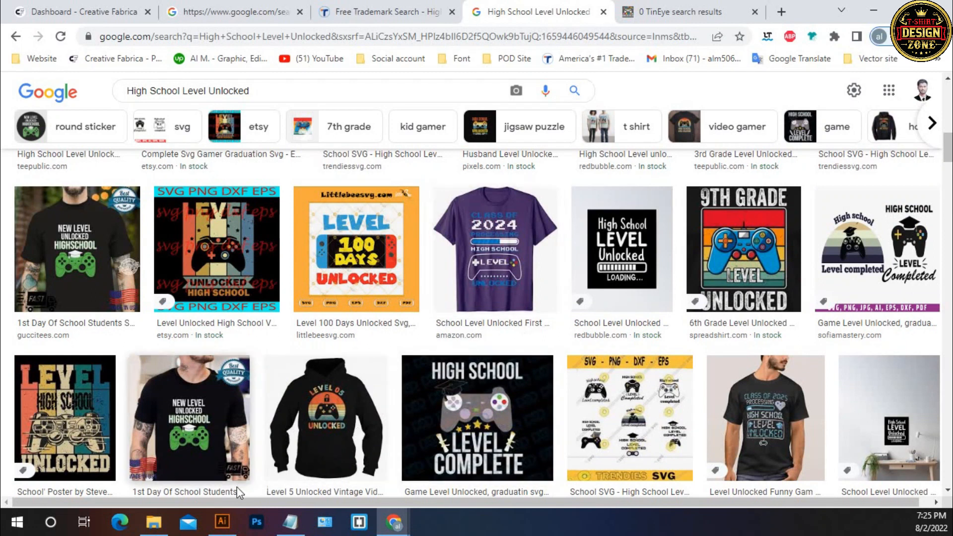
# Step: Return to Illustrator and inspect the game-controller graphic beside the black artboard
pyautogui.click(222, 521)
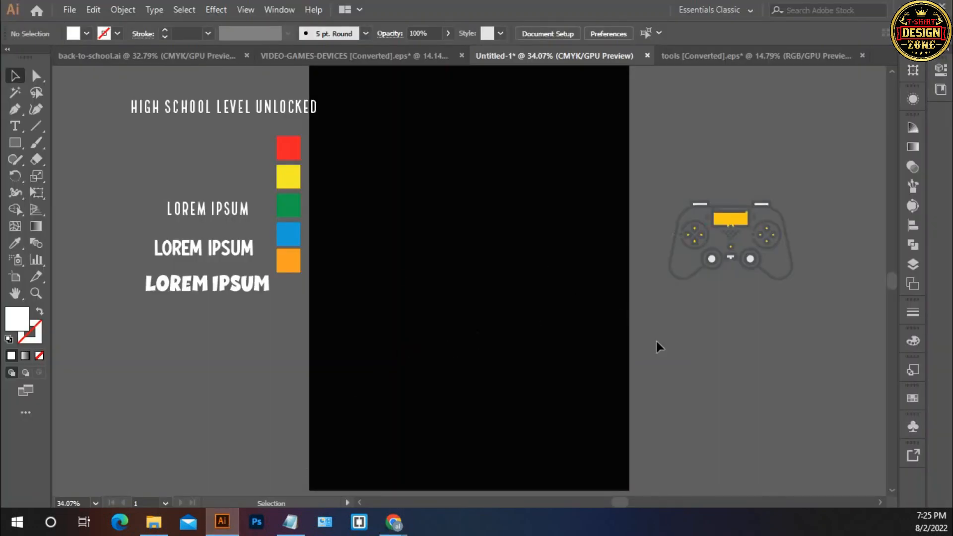
pyautogui.moveTo(691, 179); pyautogui.dragTo(827, 358)
pyautogui.click(701, 388)
pyautogui.click(750, 257)
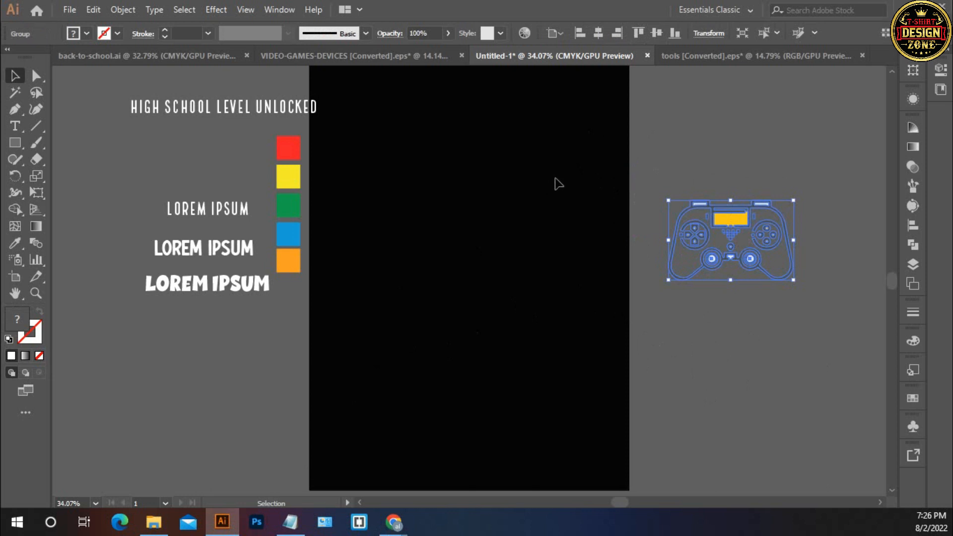
pyautogui.moveTo(660, 159); pyautogui.dragTo(767, 317)
pyautogui.click(700, 346)
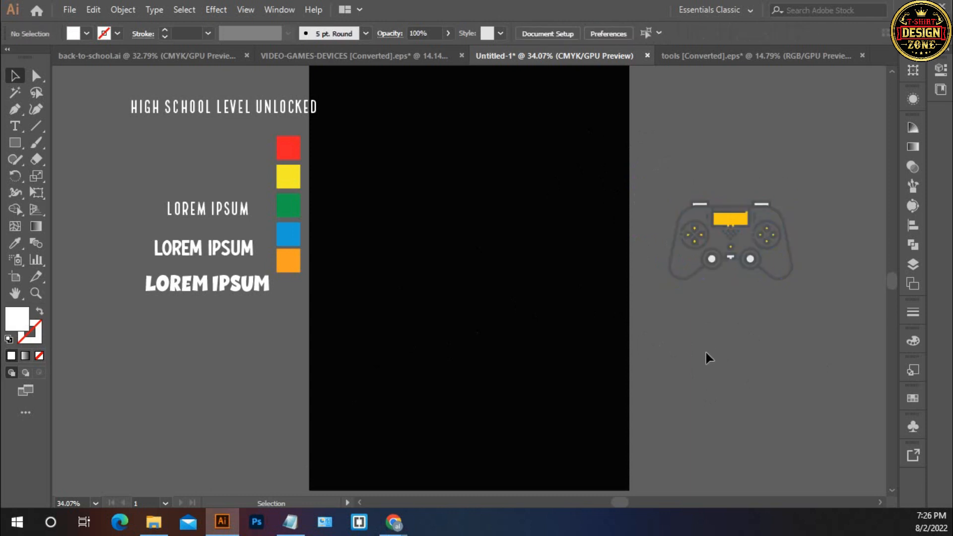
pyautogui.click(671, 228)
pyautogui.click(724, 340)
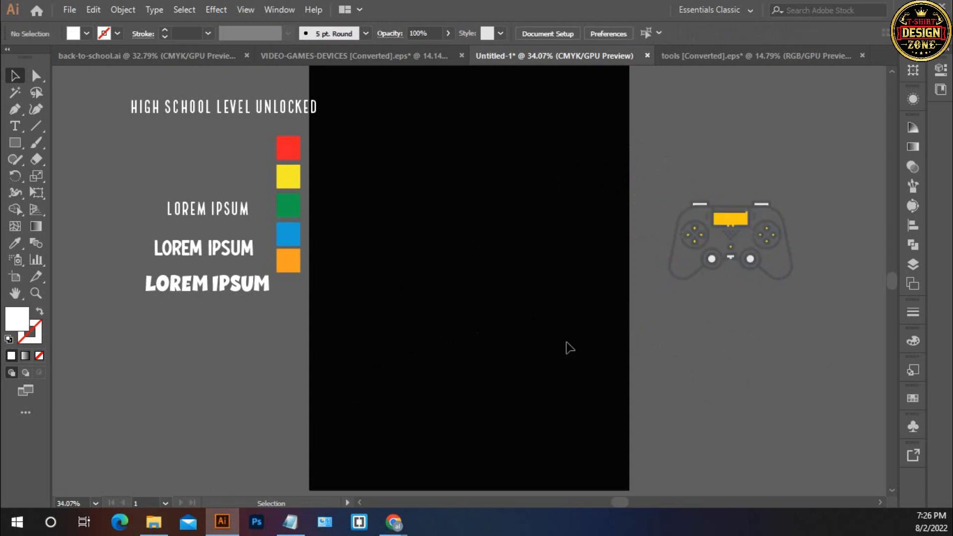
# Step: Review the school-supply icons in the tools document and the controller icons in VIDEO-GAMES-DEVICES, and return to the Untitled-1 design document
pyautogui.click(770, 57)
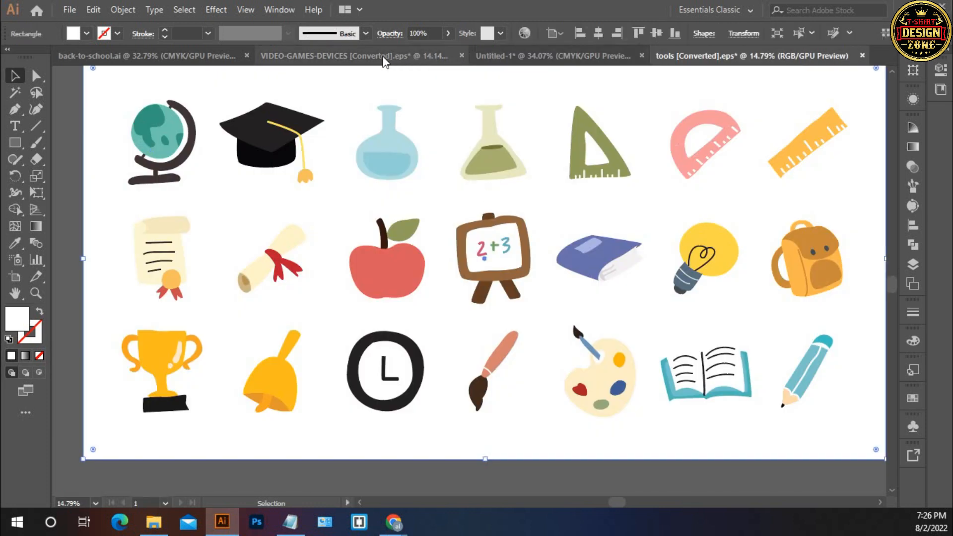
pyautogui.click(383, 58)
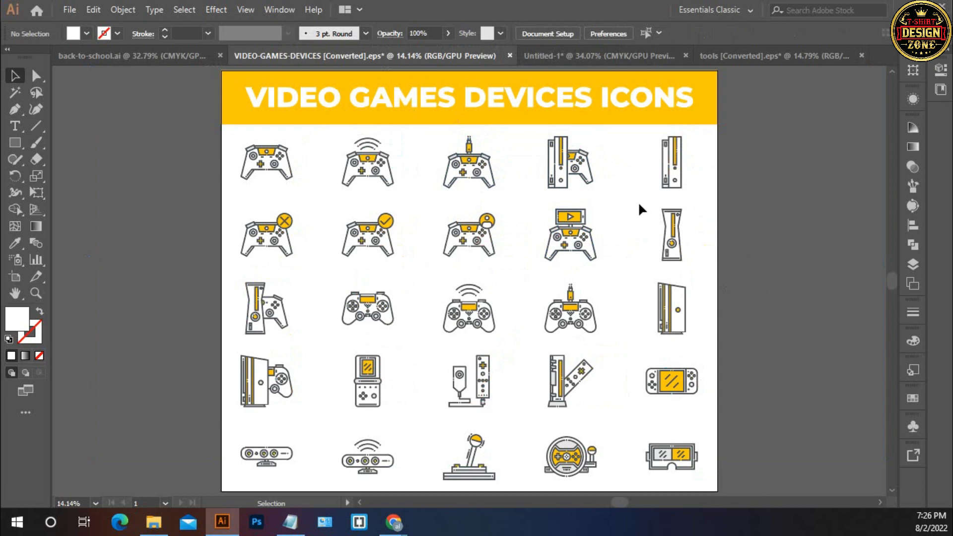
pyautogui.click(595, 56)
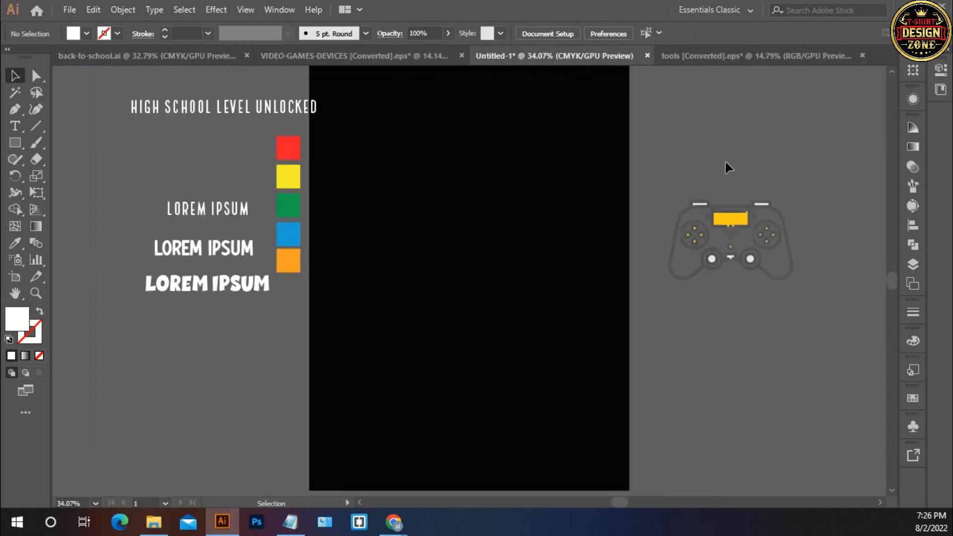
pyautogui.click(382, 57)
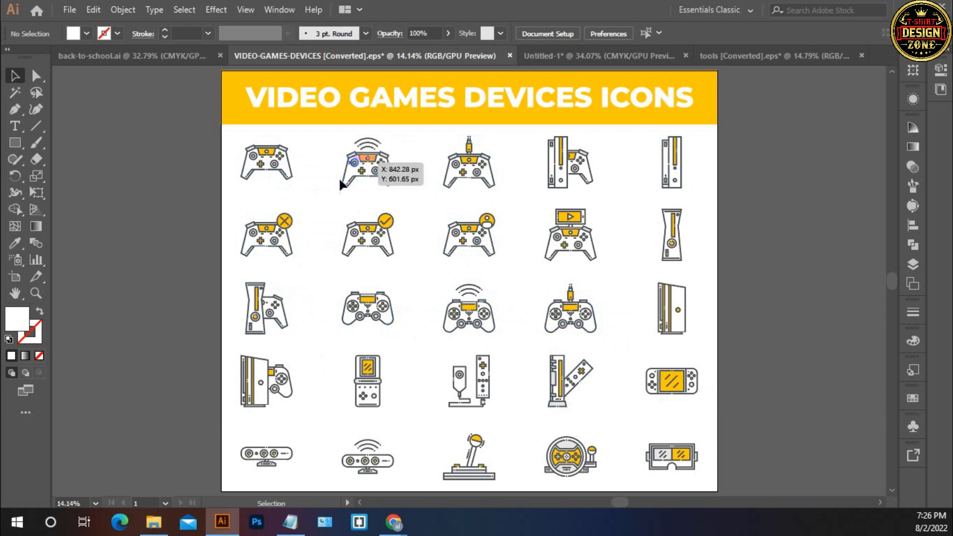
pyautogui.click(375, 324)
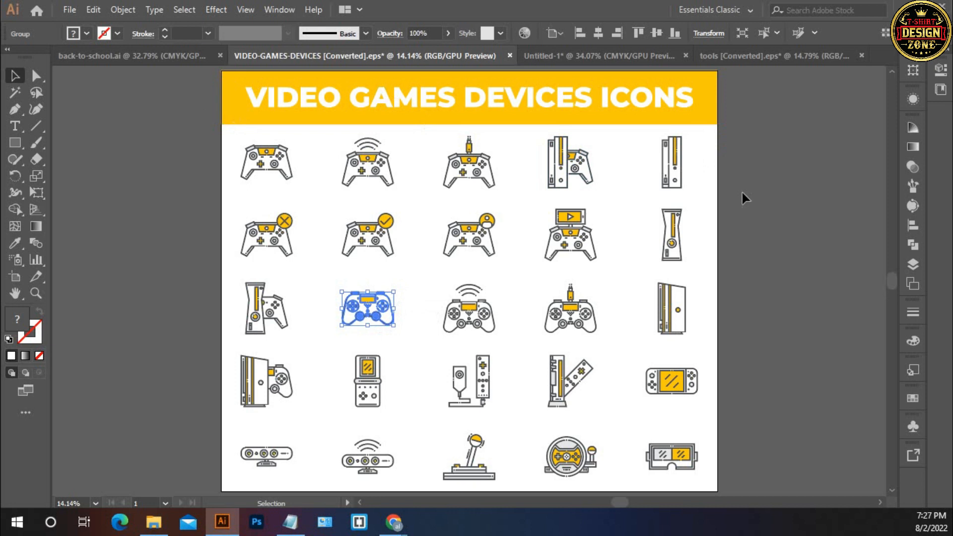
pyautogui.click(420, 240)
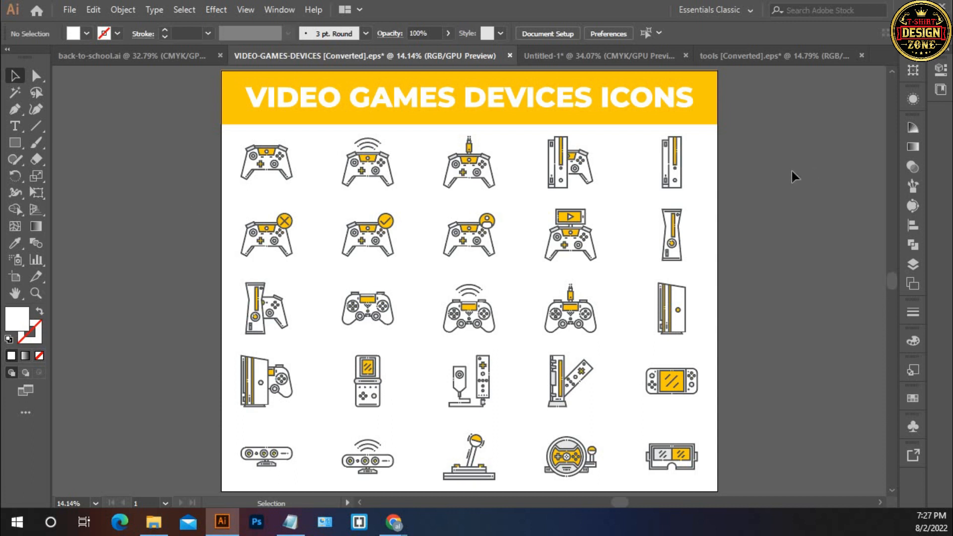
pyautogui.click(749, 54)
pyautogui.click(529, 82)
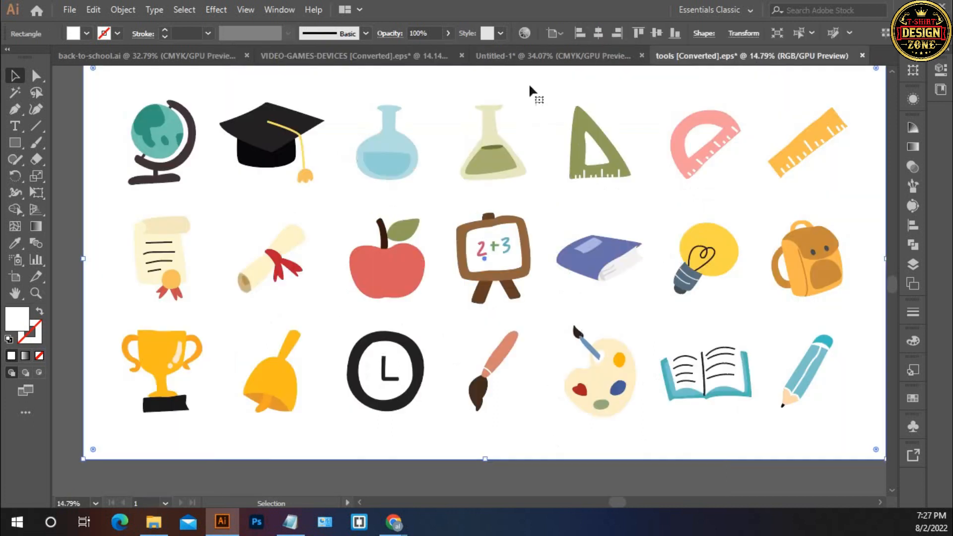
pyautogui.click(532, 56)
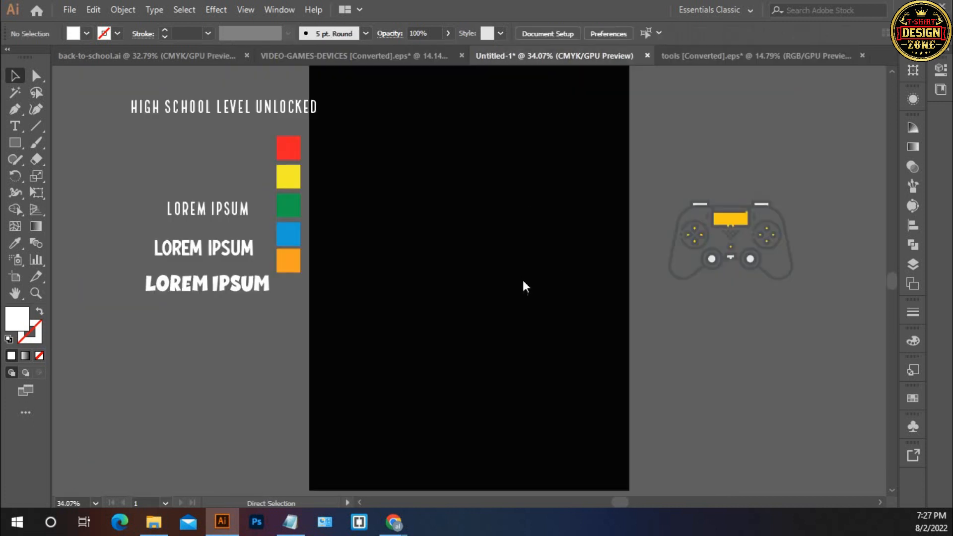
pyautogui.hotkey('ctrl', 'o')
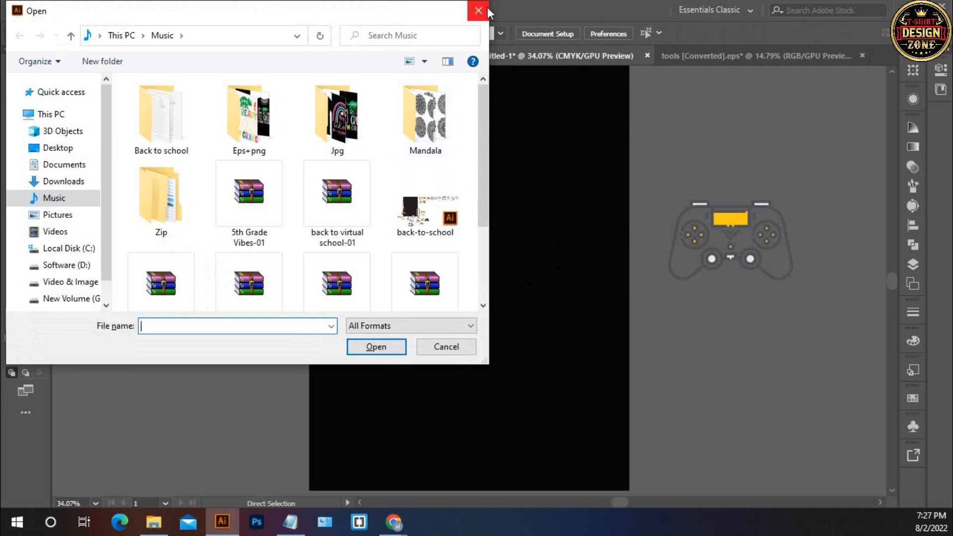
pyautogui.click(486, 7)
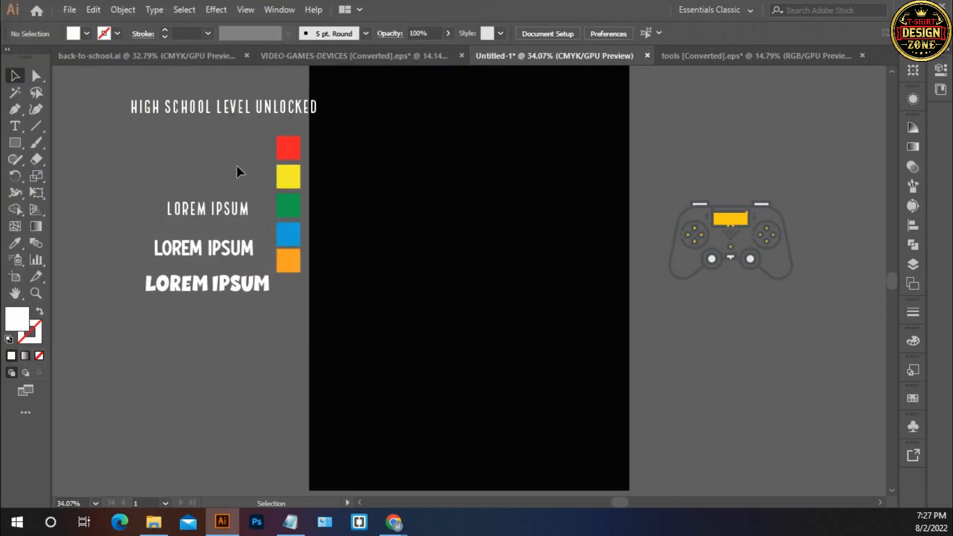
# Step: Move the "HIGH SCHOOL LEVEL UNLOCKED" text slightly left so it sits clear of the black artboard
pyautogui.click(189, 106)
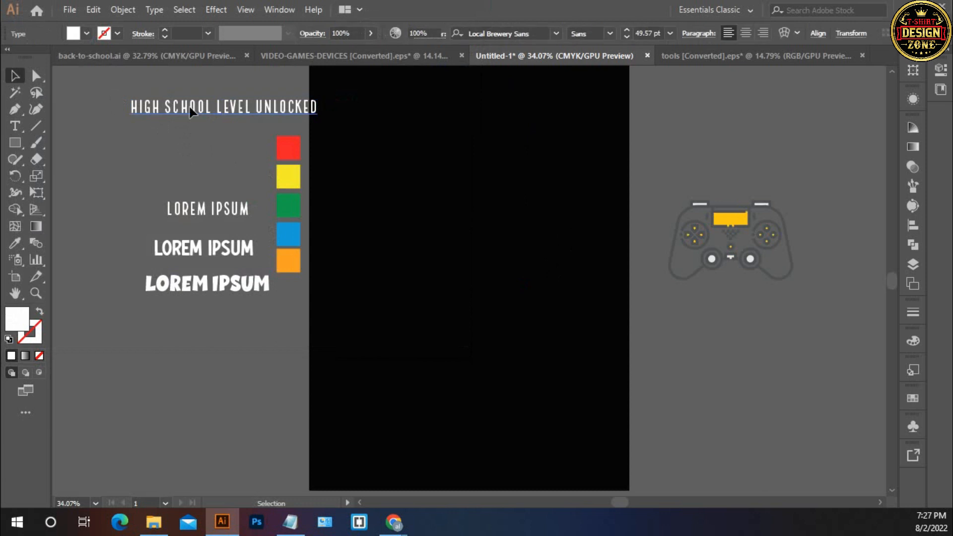
pyautogui.moveTo(190, 106); pyautogui.dragTo(171, 111)
pyautogui.click(334, 154)
pyautogui.click(288, 237)
pyautogui.click(377, 313)
pyautogui.click(195, 288)
pyautogui.click(189, 338)
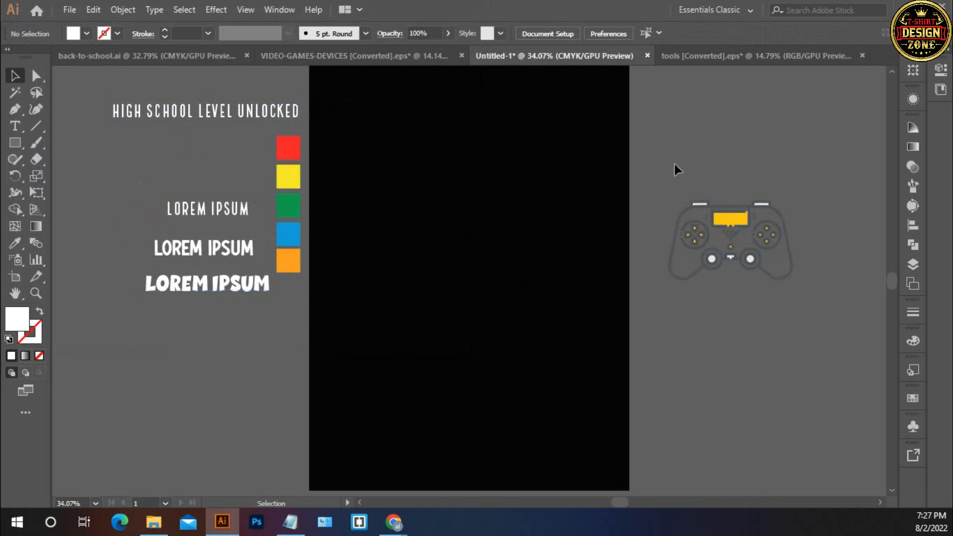
pyautogui.click(718, 220)
pyautogui.click(733, 365)
pyautogui.moveTo(674, 332); pyautogui.dragTo(667, 331)
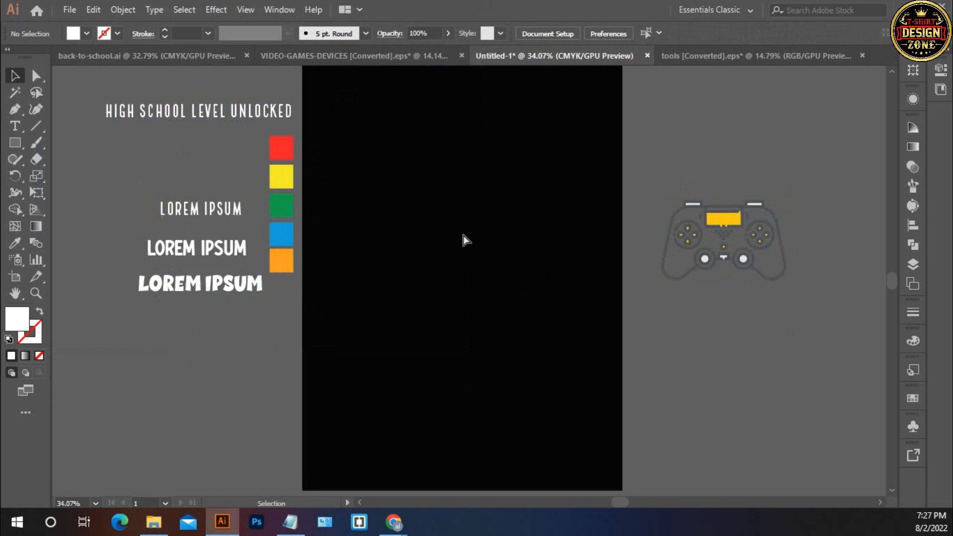
# Step: Try the game-controller graphic on the upper middle of the black artboard
pyautogui.hotkey('ctrl', '0')
pyautogui.moveTo(680, 298); pyautogui.dragTo(506, 286)
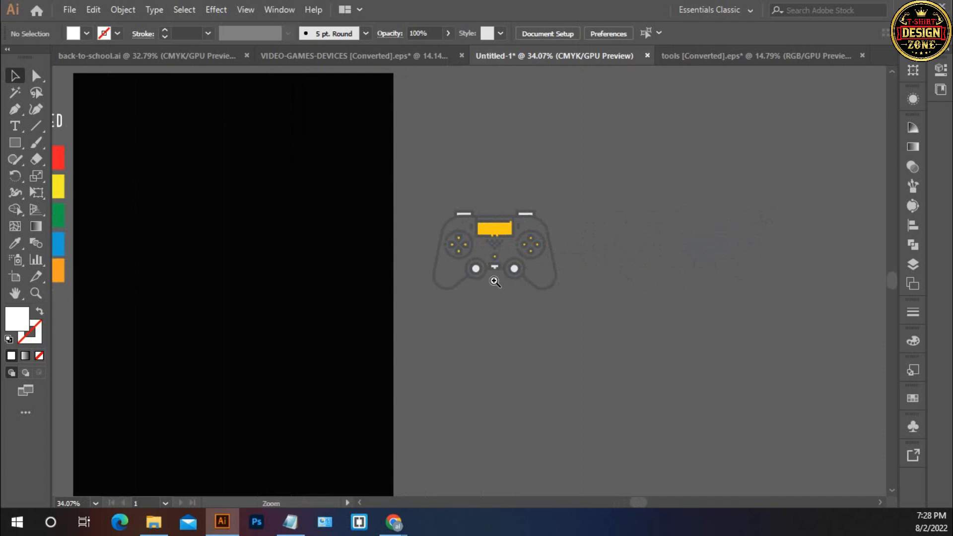
pyautogui.hotkey('ctrl', '=')
pyautogui.click(487, 234)
pyautogui.click(449, 349)
pyautogui.moveTo(471, 208); pyautogui.dragTo(244, 123)
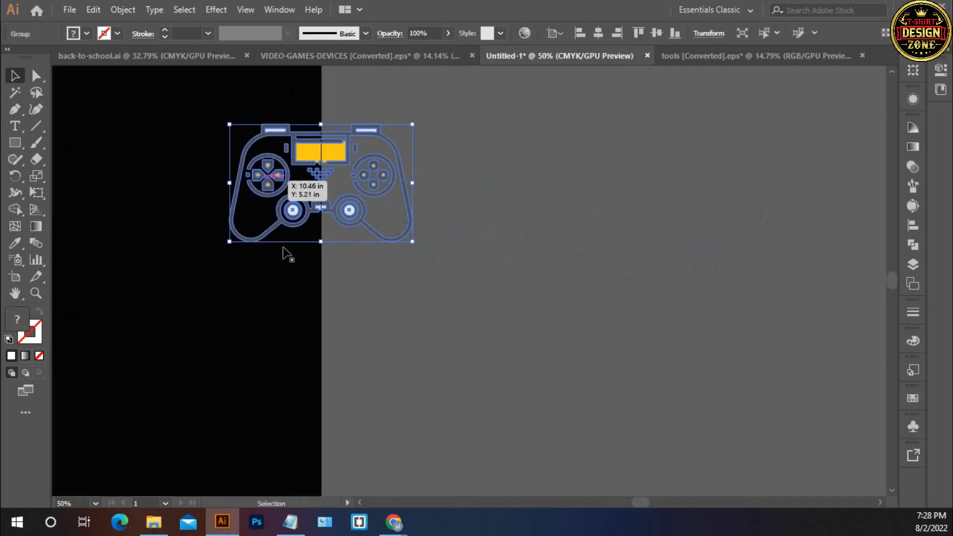
pyautogui.hscroll(-5, 340, 323)
pyautogui.moveTo(449, 191); pyautogui.dragTo(224, 209)
pyautogui.click(276, 317)
pyautogui.click(349, 275)
pyautogui.hotkey('ctrl', '0')
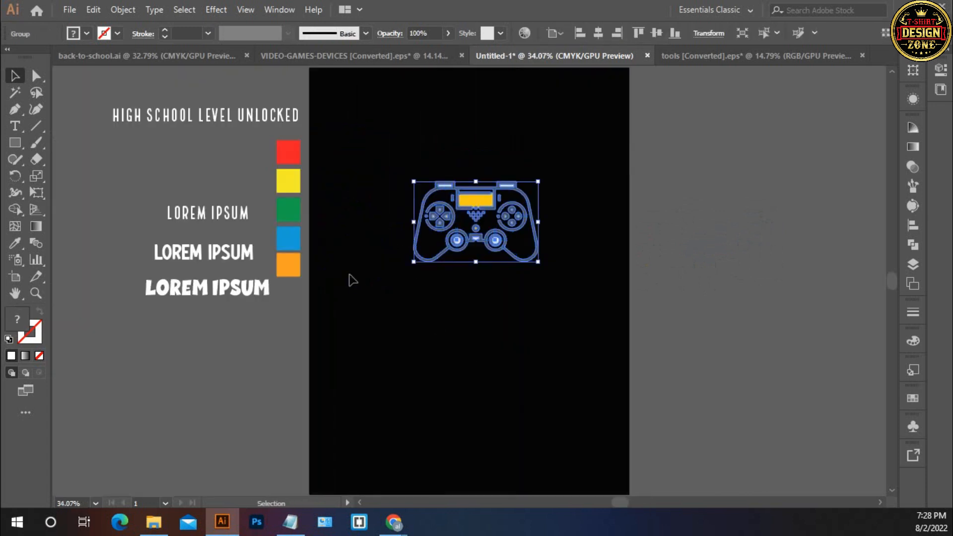
pyautogui.click(462, 325)
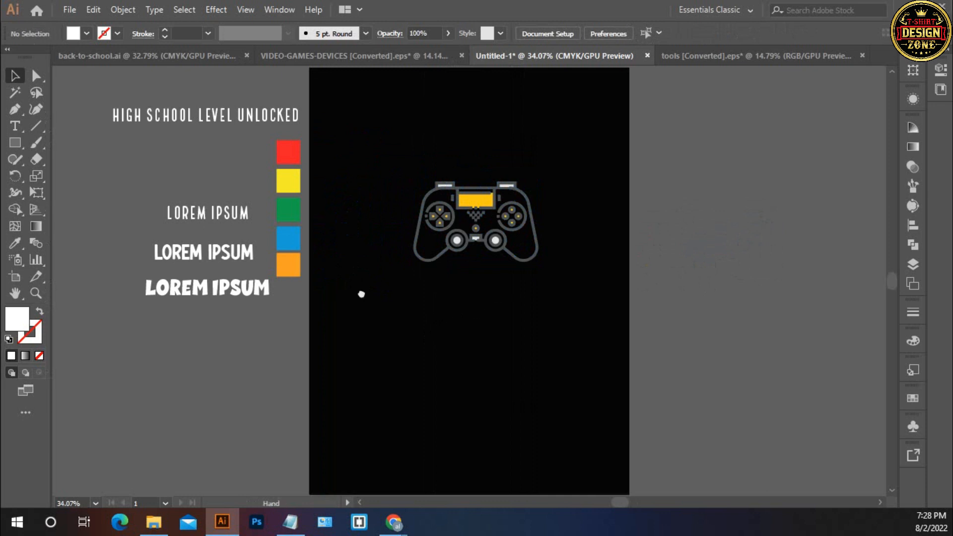
# Step: Move the controller graphic back onto the grey area beside the artboard
pyautogui.hscroll(4, 359, 293)
pyautogui.moveTo(316, 198); pyautogui.dragTo(627, 188)
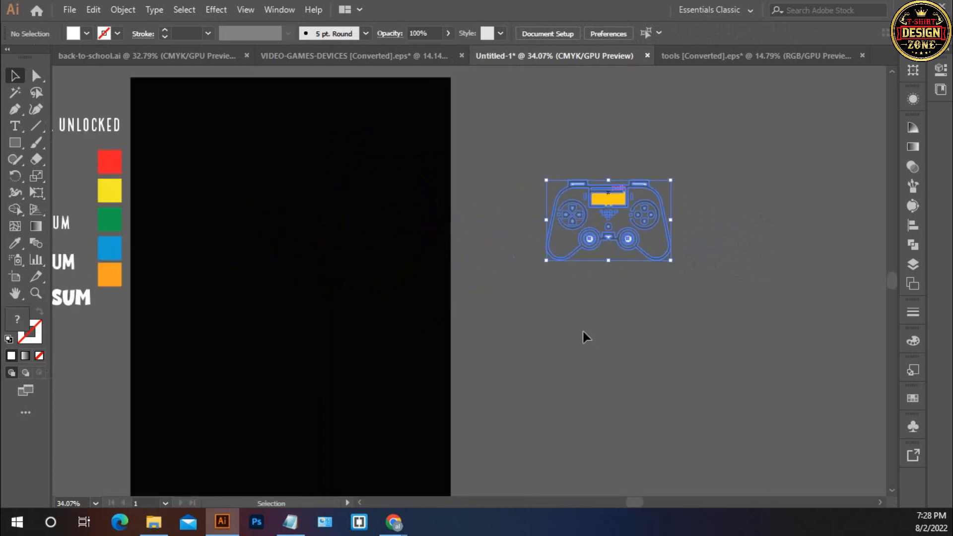
pyautogui.click(582, 329)
# Step: Isolate the controller group, recolour all its dark grey outline parts with black fill 000000, and leave isolation mode
pyautogui.keyDown('ctrl'); pyautogui.click(580, 245); pyautogui.keyUp('ctrl')
pyautogui.keyDown('ctrl'); pyautogui.click(581, 245); pyautogui.keyUp('ctrl')
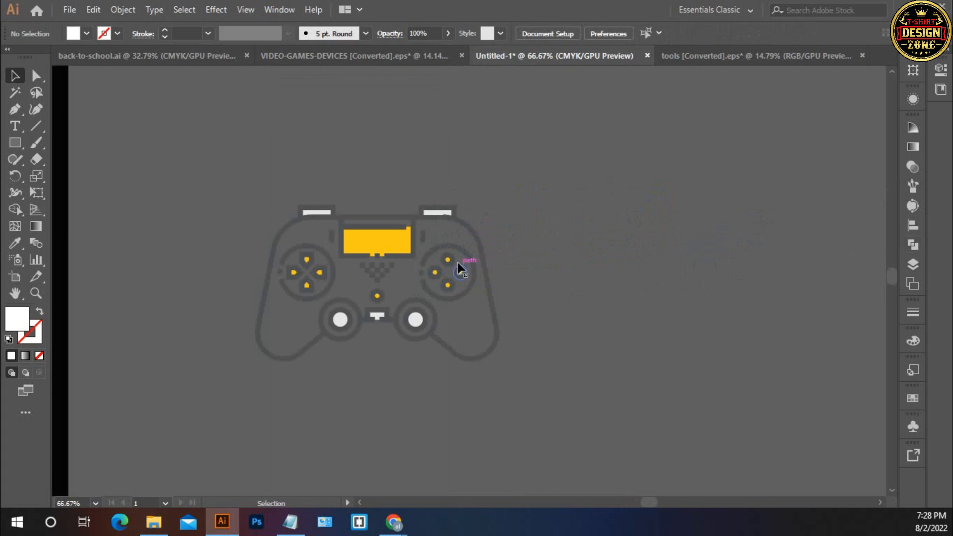
pyautogui.click(473, 270)
pyautogui.doubleClick(473, 270)
pyautogui.click(475, 270)
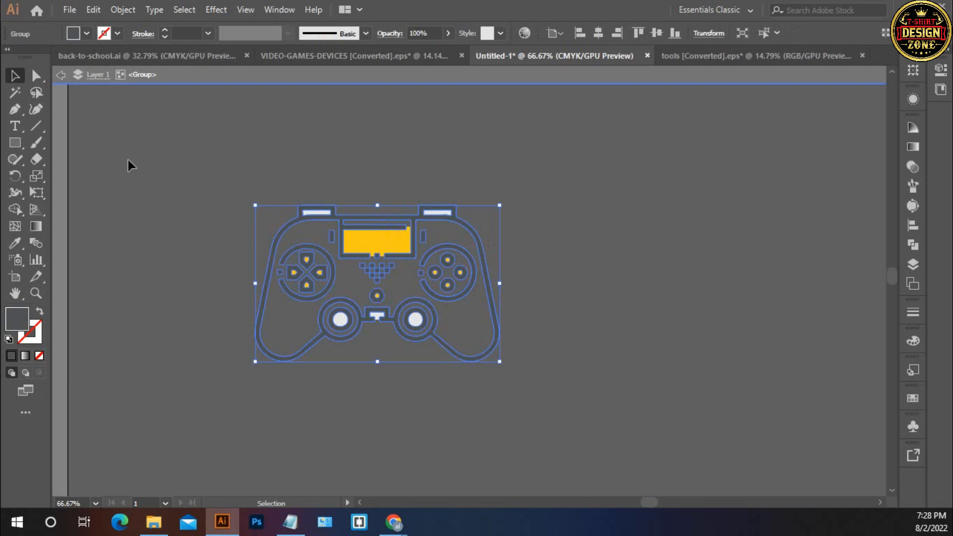
pyautogui.click(15, 92)
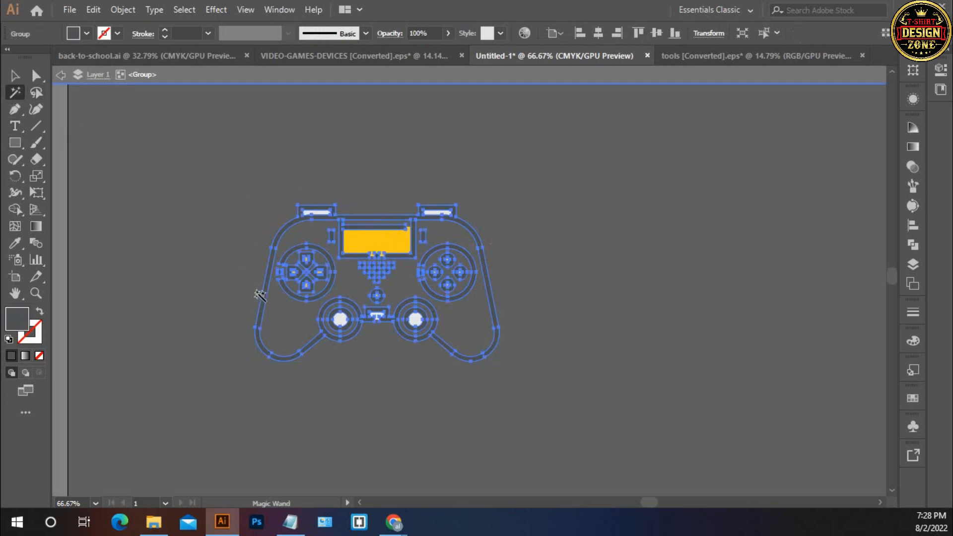
pyautogui.doubleClick(16, 317)
pyautogui.moveTo(395, 135); pyautogui.dragTo(597, 101)
pyautogui.moveTo(516, 287)
pyautogui.mouseDown()
pyautogui.moveTo(506, 286)
pyautogui.moveTo(485, 319)
pyautogui.mouseUp()
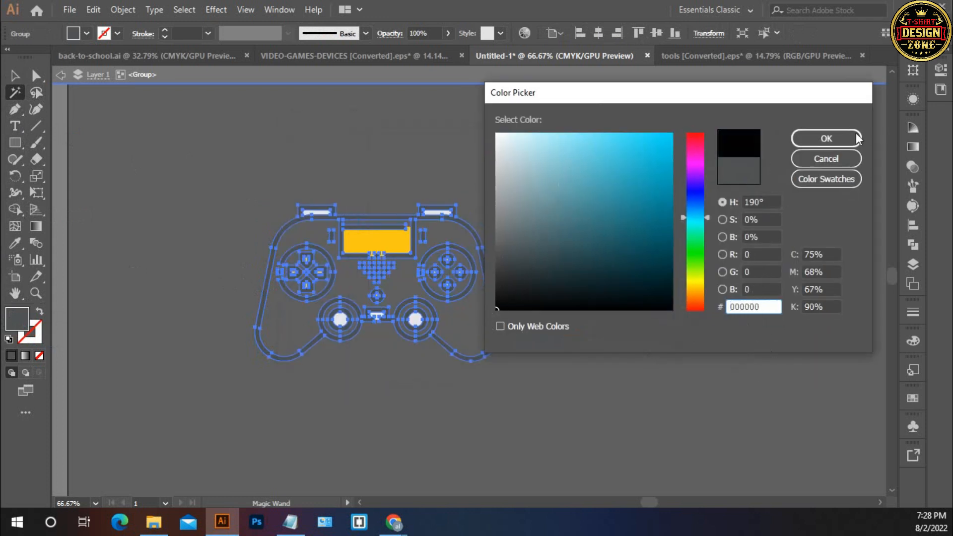
pyautogui.click(820, 141)
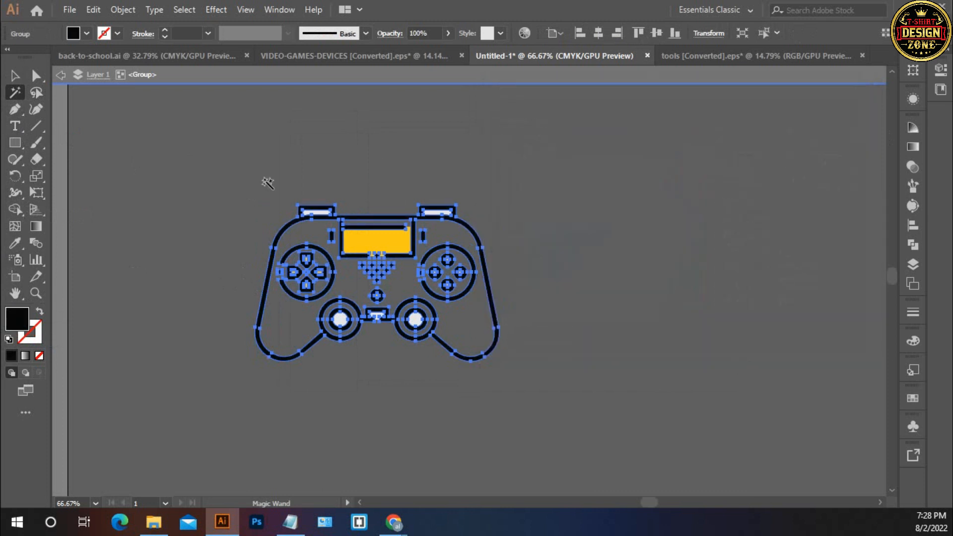
pyautogui.click(15, 76)
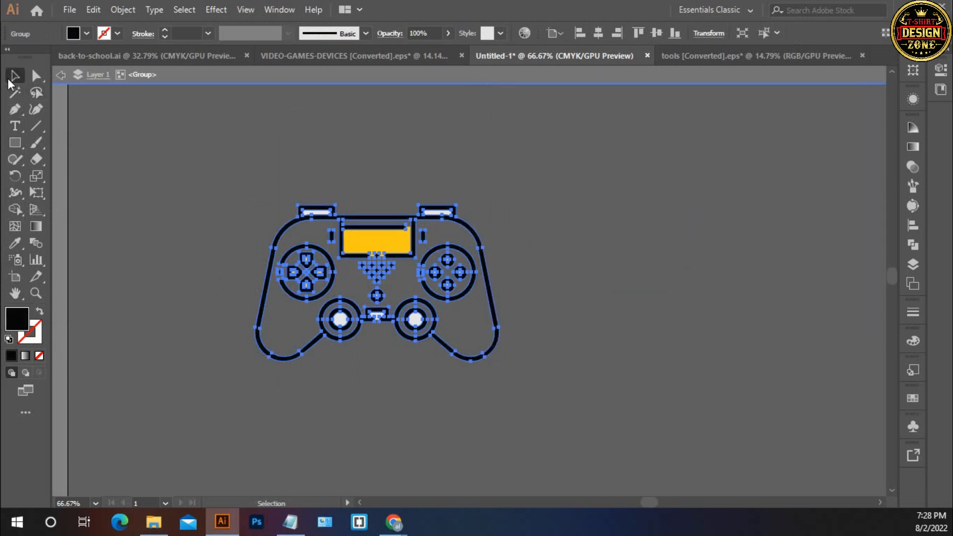
pyautogui.click(588, 304)
pyautogui.doubleClick(559, 295)
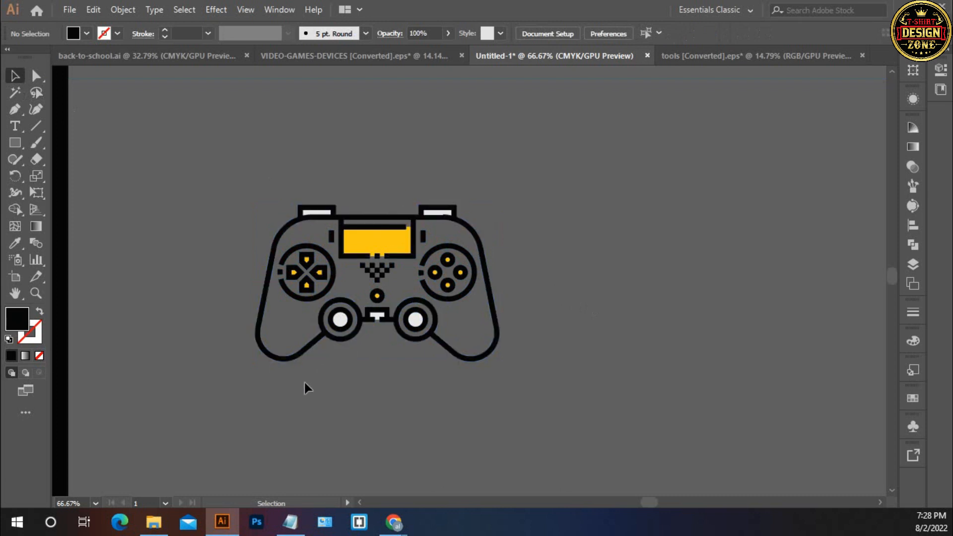
# Step: Test the black-outlined controller over the black artboard and return it to the grey area
pyautogui.moveTo(348, 351); pyautogui.dragTo(519, 333)
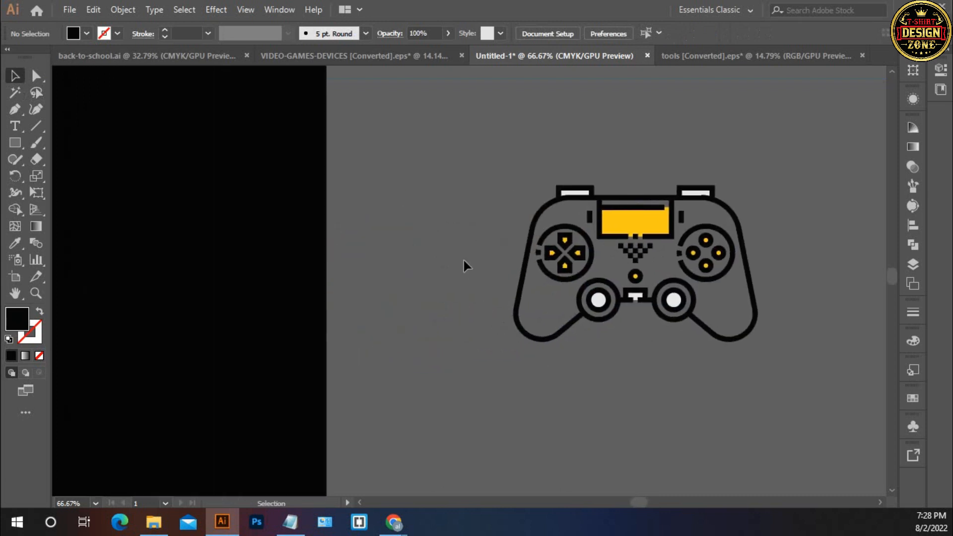
pyautogui.moveTo(617, 237); pyautogui.dragTo(189, 237)
pyautogui.click(221, 356)
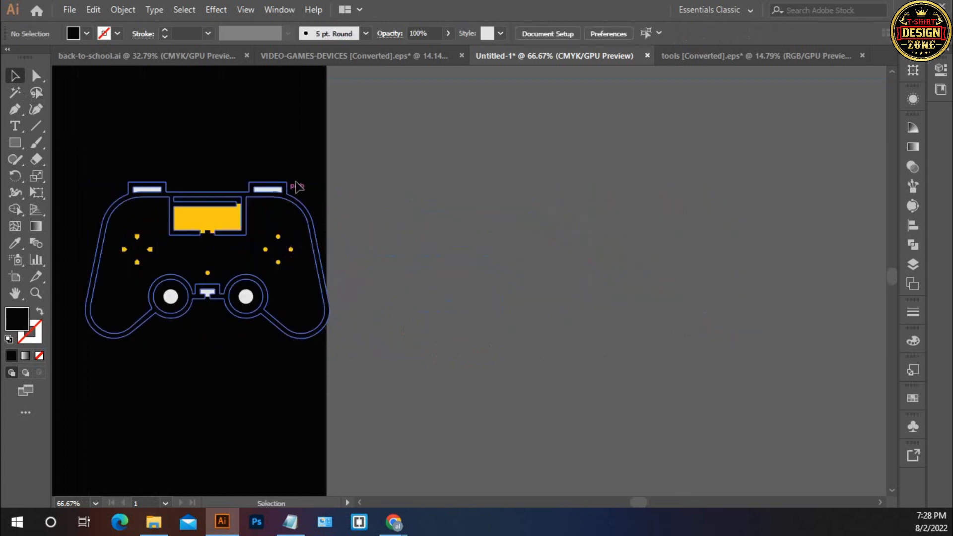
pyautogui.moveTo(168, 120); pyautogui.dragTo(296, 317)
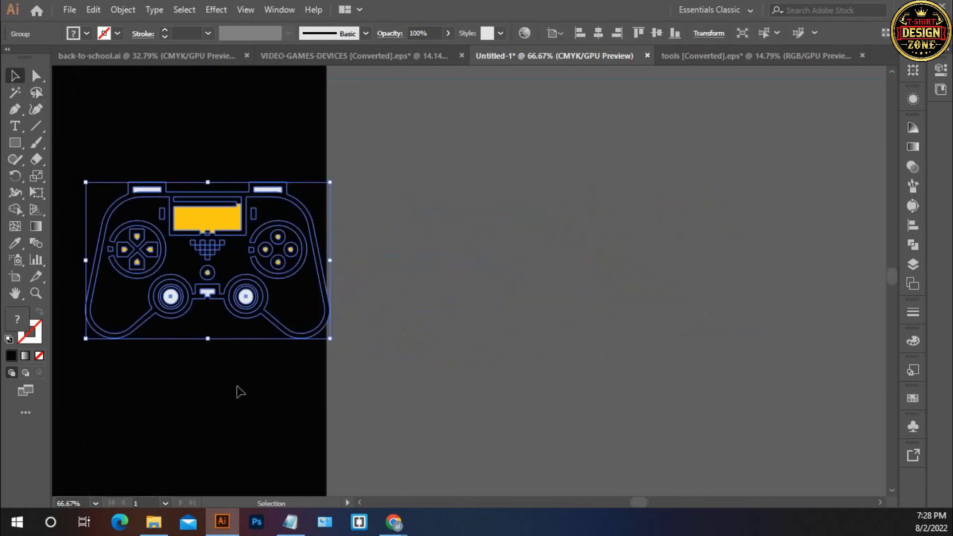
pyautogui.click(240, 392)
pyautogui.moveTo(196, 217); pyautogui.dragTo(527, 209)
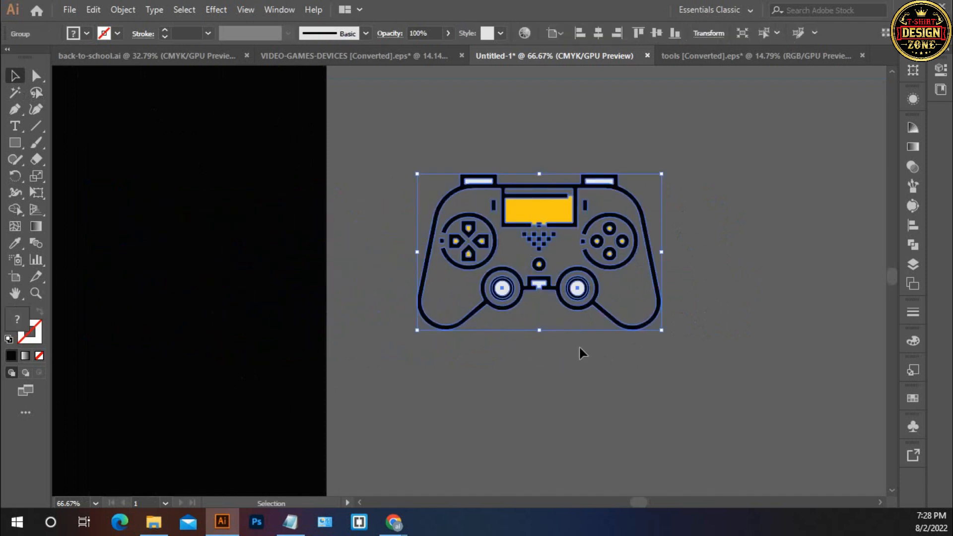
# Step: Unite a copy of the controller's shapes into one solid silhouette and place it behind the outlined artwork
pyautogui.moveTo(580, 348); pyautogui.dragTo(475, 345)
pyautogui.press('a')
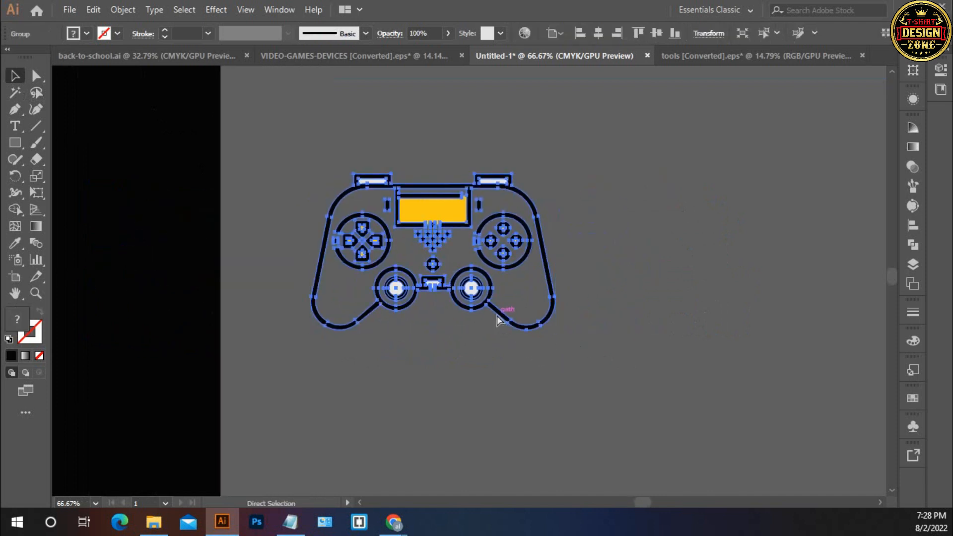
pyautogui.press('v')
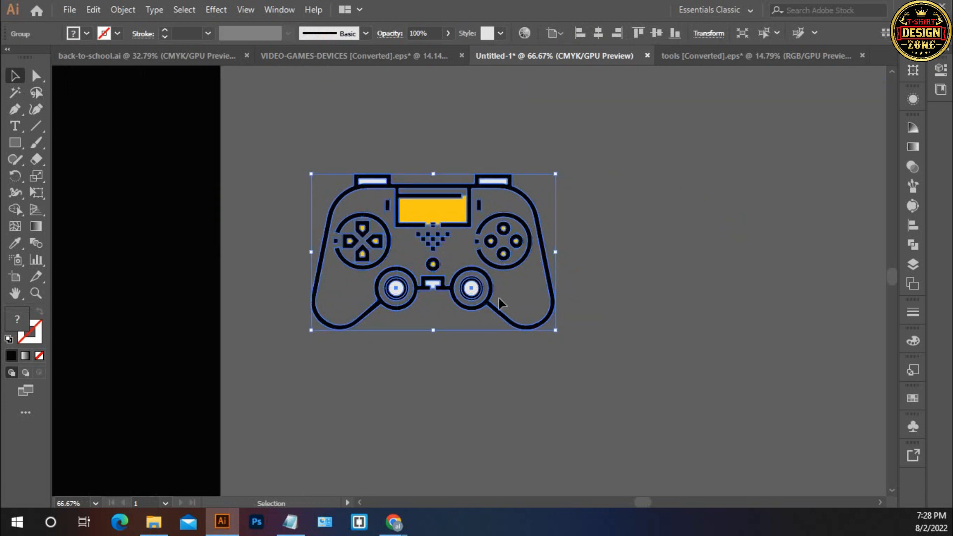
pyautogui.click(913, 245)
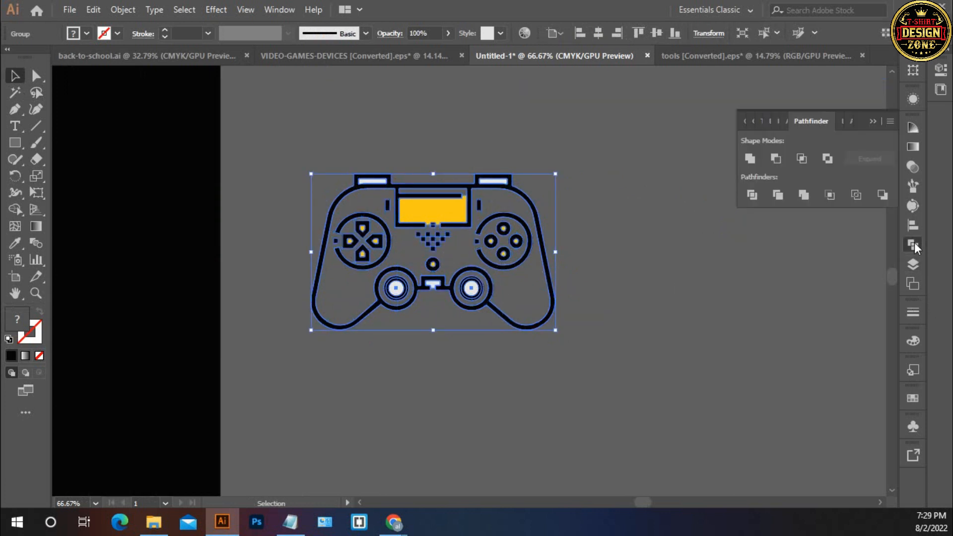
pyautogui.click(804, 196)
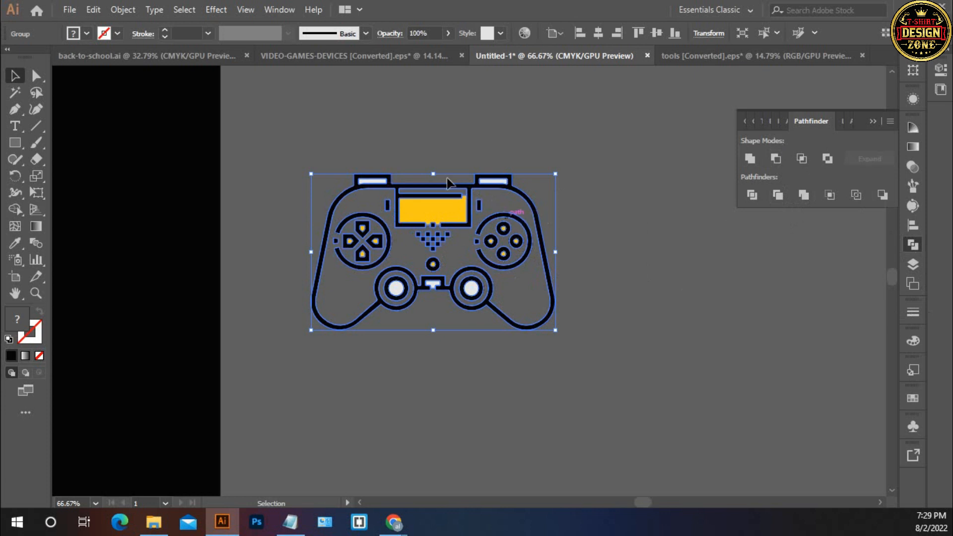
pyautogui.click(749, 158)
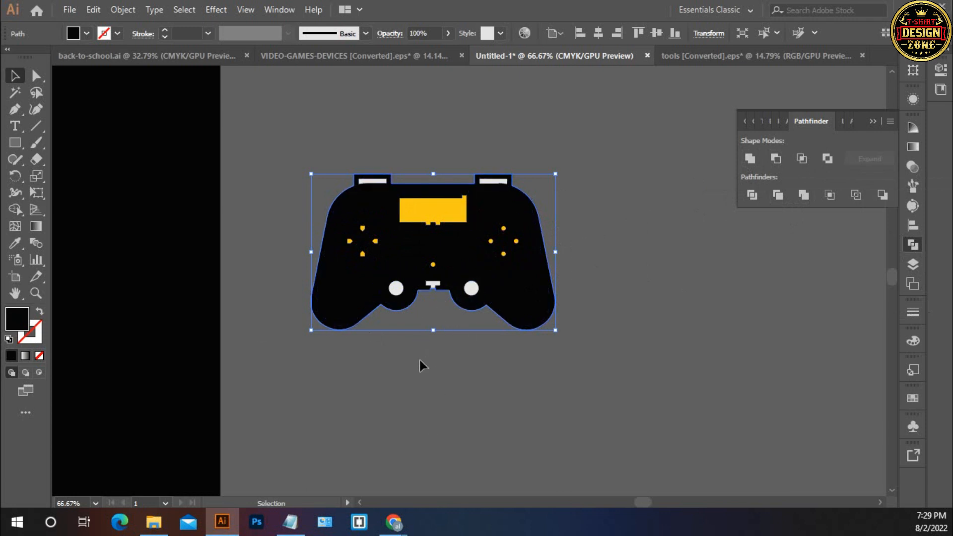
pyautogui.hotkey('ctrl', 'z')
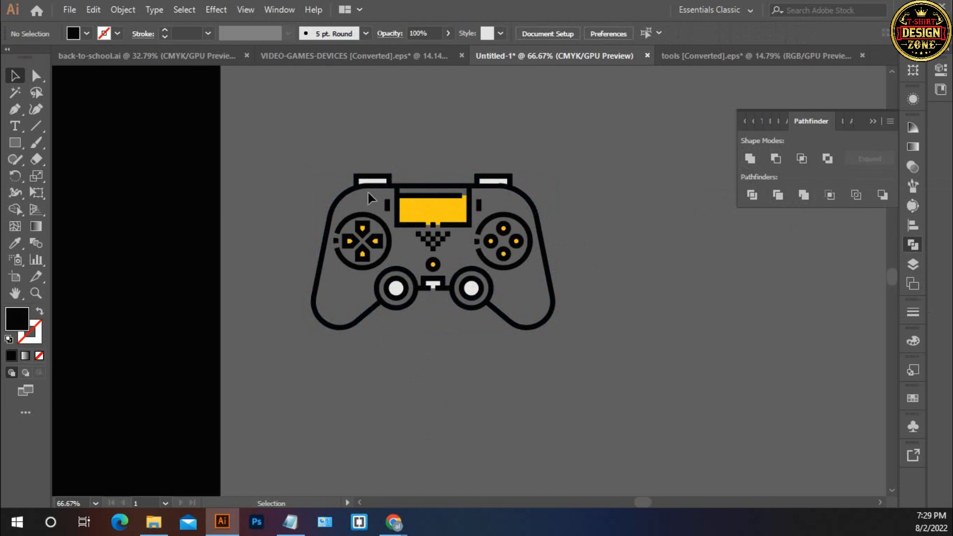
pyautogui.hotkey('ctrl', 'a')
pyautogui.press('a')
pyautogui.hotkey('ctrl', 'b')
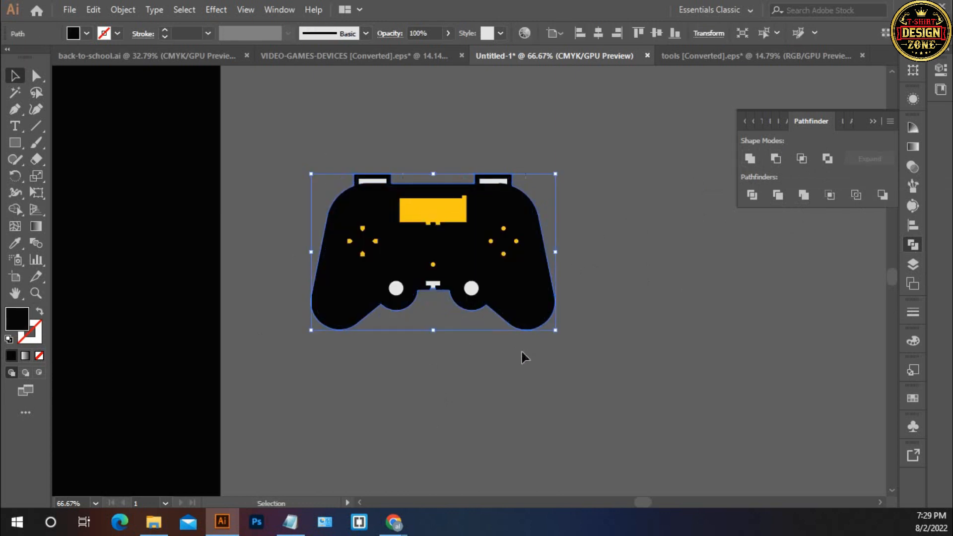
# Step: Fill the controller's silhouette with white so it backs the black outlines
pyautogui.click(84, 34)
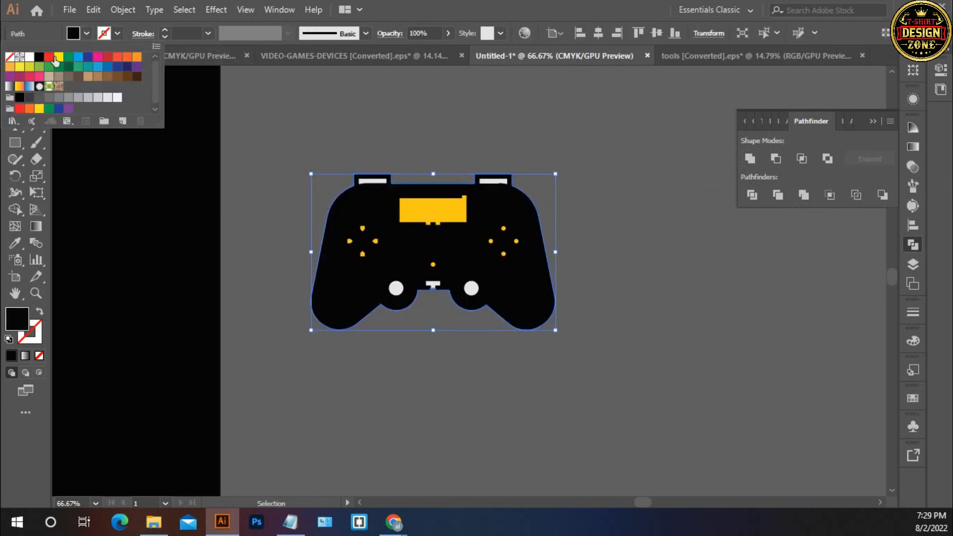
pyautogui.click(28, 57)
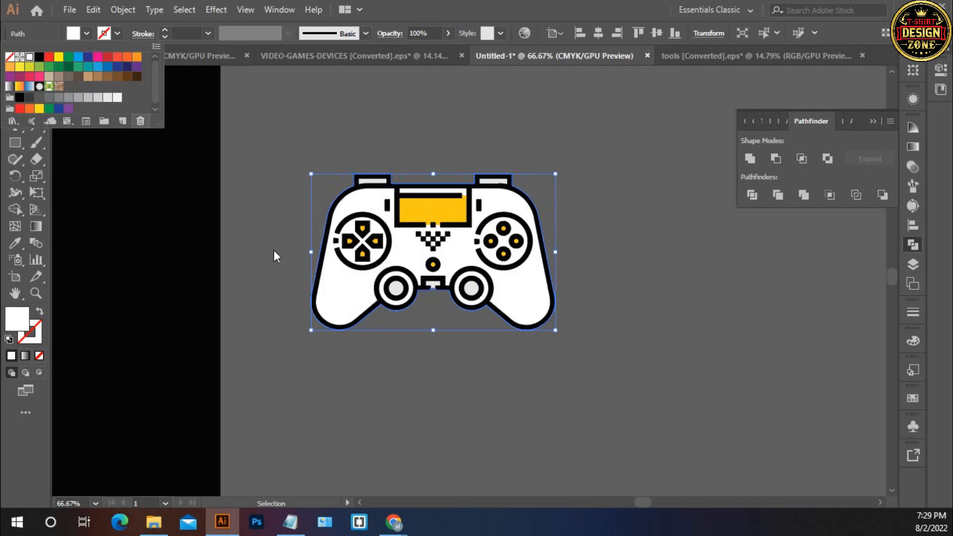
pyautogui.click(395, 377)
pyautogui.click(479, 373)
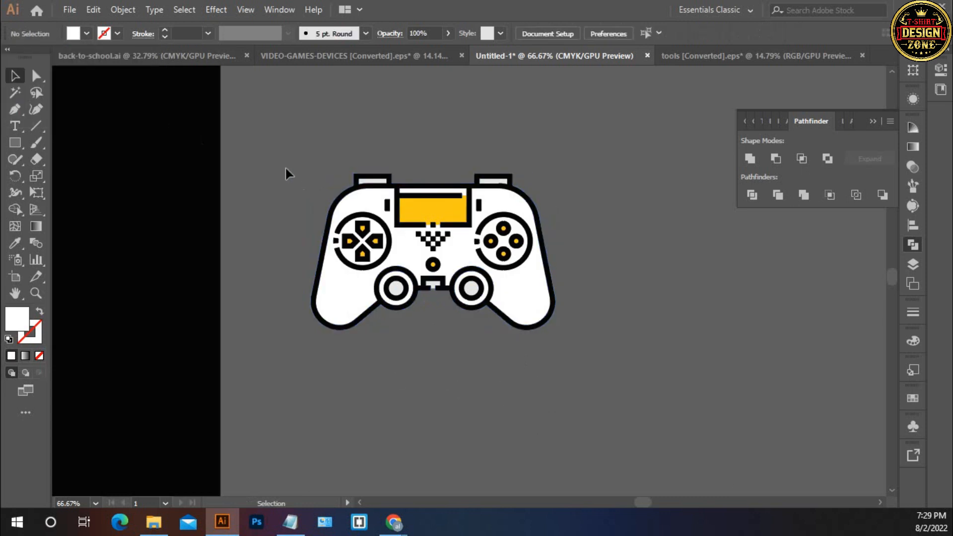
# Step: Group the white silhouette together with the controller artwork
pyautogui.moveTo(638, 441); pyautogui.dragTo(637, 440)
pyautogui.hotkey('ctrl', 'g')
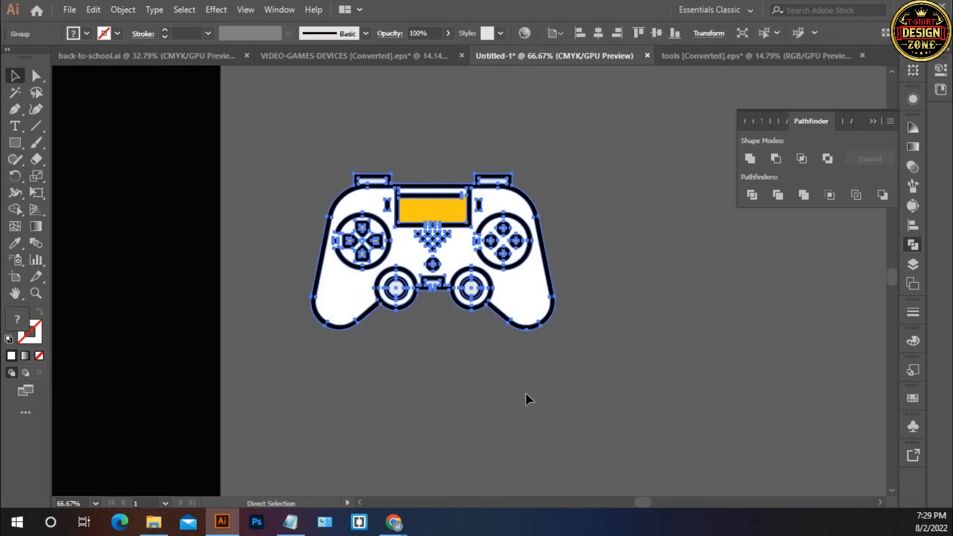
pyautogui.click(509, 380)
# Step: Place a copy of the white controller on the black artboard and centre it horizontally and vertically
pyautogui.hotkey('ctrl', '0')
pyautogui.moveTo(688, 301); pyautogui.dragTo(658, 302)
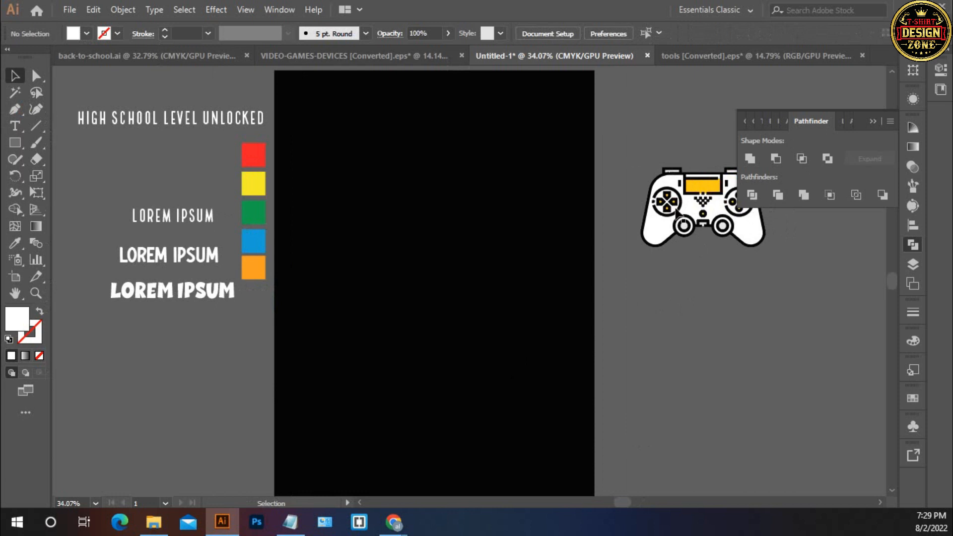
pyautogui.click(701, 224)
pyautogui.moveTo(702, 225); pyautogui.dragTo(433, 296)
pyautogui.moveTo(392, 197); pyautogui.dragTo(474, 323)
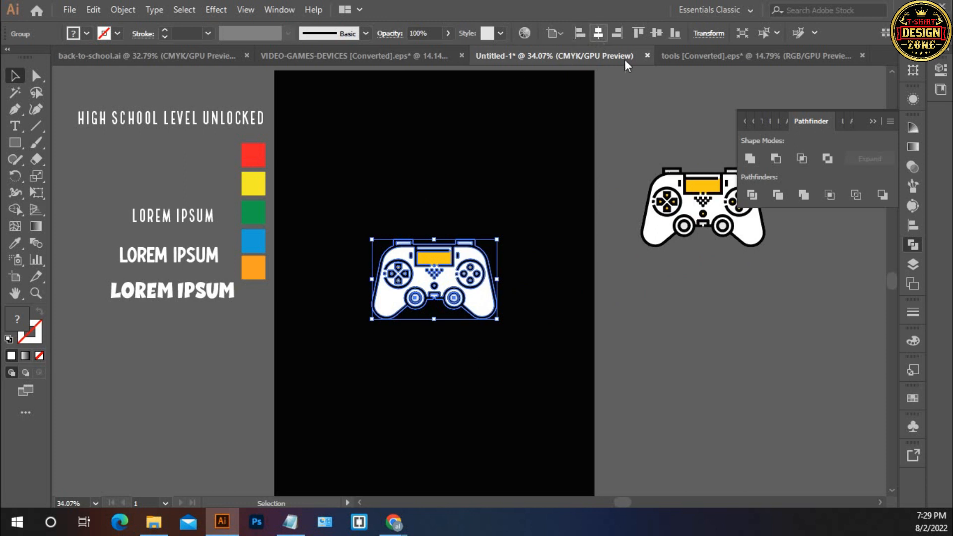
pyautogui.click(655, 33)
# Step: Enlarge the centred controller copy proportionally to about 6 in wide
pyautogui.moveTo(412, 193)
pyautogui.mouseDown()
pyautogui.moveTo(542, 342)
pyautogui.moveTo(551, 332)
pyautogui.mouseUp()
pyautogui.click(551, 332)
pyautogui.moveTo(477, 228)
pyautogui.mouseDown()
pyautogui.moveTo(546, 332)
pyautogui.moveTo(504, 321)
pyautogui.moveTo(517, 337)
pyautogui.mouseUp()
pyautogui.moveTo(381, 205); pyautogui.dragTo(442, 329)
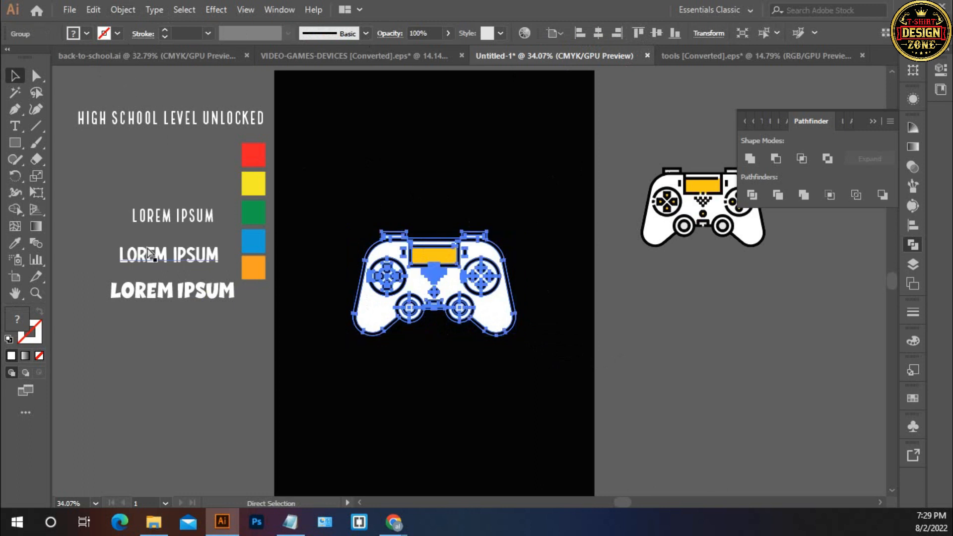
# Step: Show the rulers and add vertical guides at the outer side edges of the artboard's controller
pyautogui.hotkey('ctrl', 'r')
pyautogui.moveTo(65, 224); pyautogui.dragTo(517, 288)
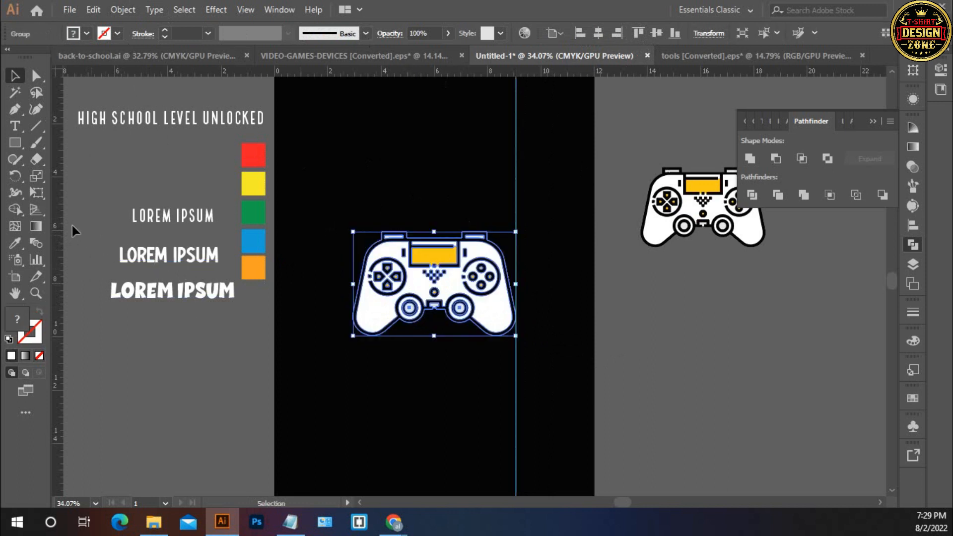
pyautogui.moveTo(53, 222); pyautogui.dragTo(354, 288)
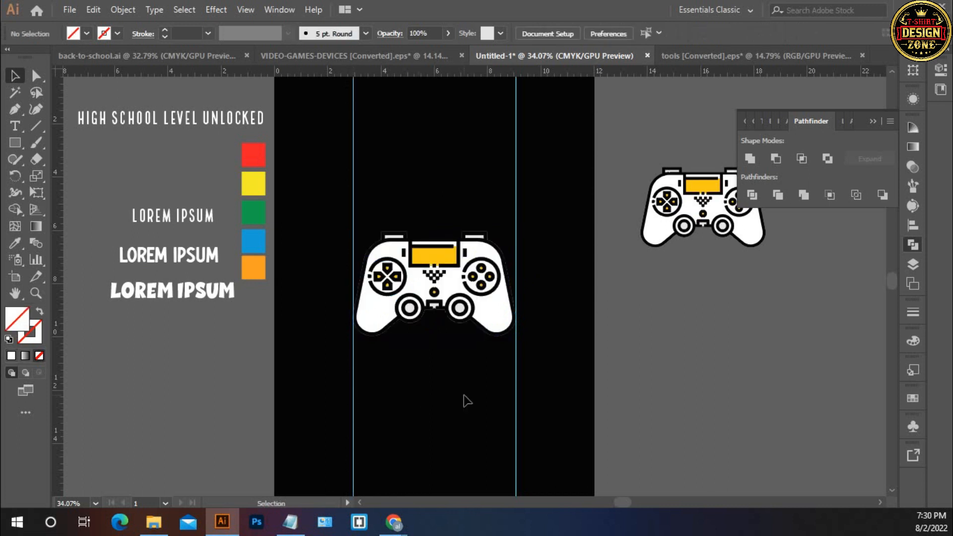
# Step: Place the "HIGH SCHOOL LEVEL UNLOCKED" text on the artboard below the controller
pyautogui.click(138, 121)
pyautogui.moveTo(119, 122); pyautogui.dragTo(419, 396)
pyautogui.hotkey('ctrl', 'space')
pyautogui.keyDown('ctrl'); pyautogui.click(435, 352); pyautogui.keyUp('ctrl')
pyautogui.press('space')
pyautogui.moveTo(480, 427); pyautogui.dragTo(407, 433)
pyautogui.click(326, 393)
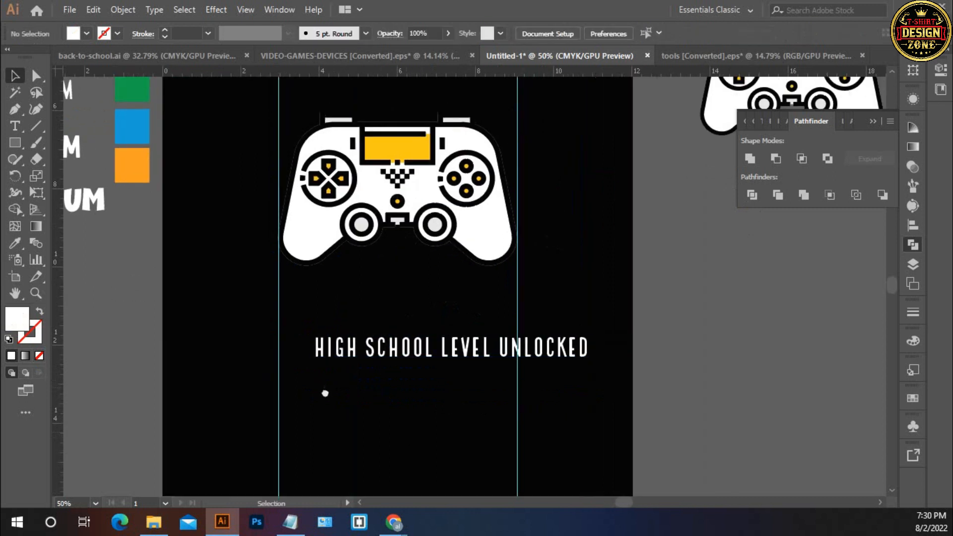
# Step: Shift the "HIGH SCHOOL LEVEL UNLOCKED" text across the artboard's edge and duplicate it into three stacked lines
pyautogui.moveTo(325, 393); pyautogui.dragTo(162, 393)
pyautogui.moveTo(265, 345); pyautogui.dragTo(459, 393)
pyautogui.click(482, 323)
pyautogui.click(454, 461)
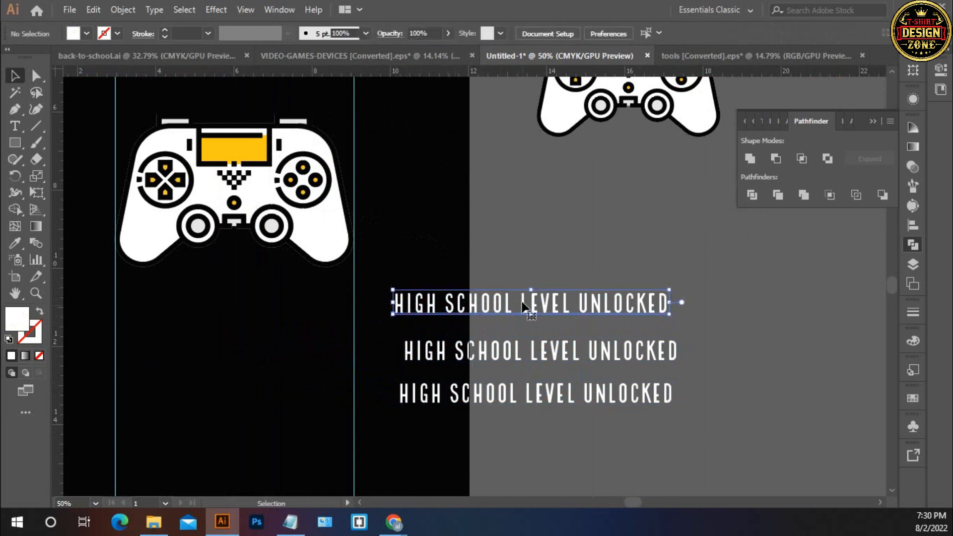
# Step: Remove "LEVEL UNLOCKED" from the uppermost of the three text lines, keeping only "HIGH SCHOOL"
pyautogui.doubleClick(522, 305)
pyautogui.moveTo(520, 303); pyautogui.dragTo(681, 326)
pyautogui.hotkey('ctrl', 'c')
pyautogui.press('BackSpace')
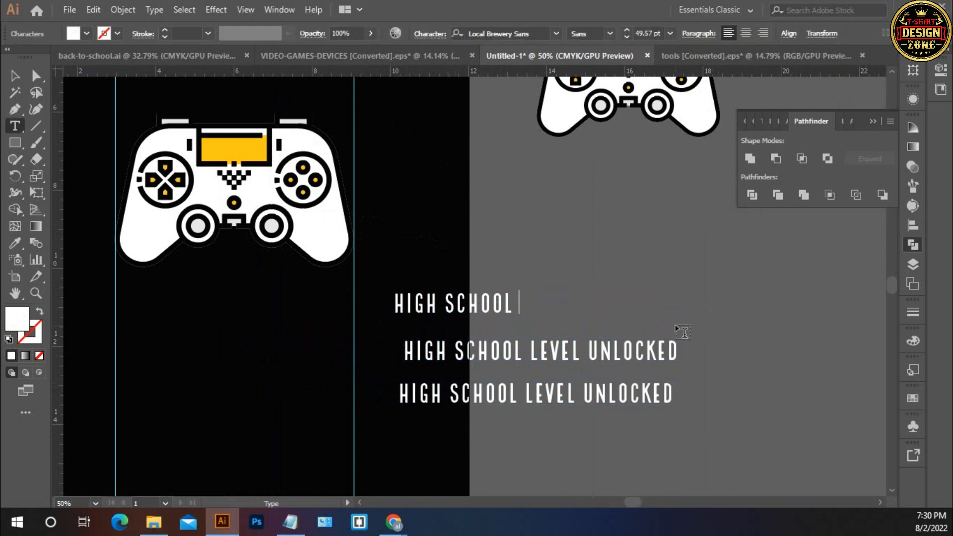
# Step: Reduce the middle text line to "LEVEL" and the lowest line to "UNLOCKED"
pyautogui.doubleClick(575, 346)
pyautogui.hotkey('ctrl', 'a')
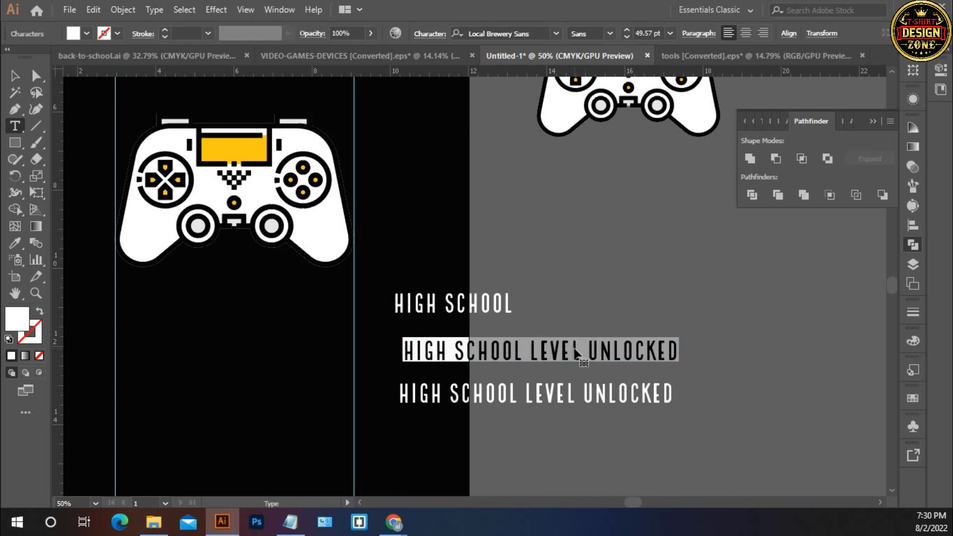
pyautogui.hotkey('ctrl', 'v')
pyautogui.moveTo(458, 351); pyautogui.dragTo(628, 385)
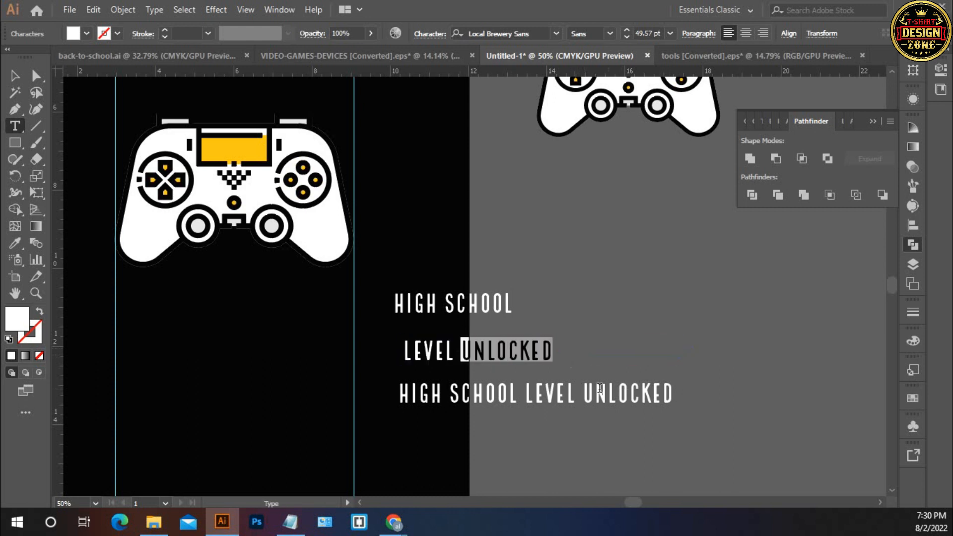
pyautogui.press('BackSpace')
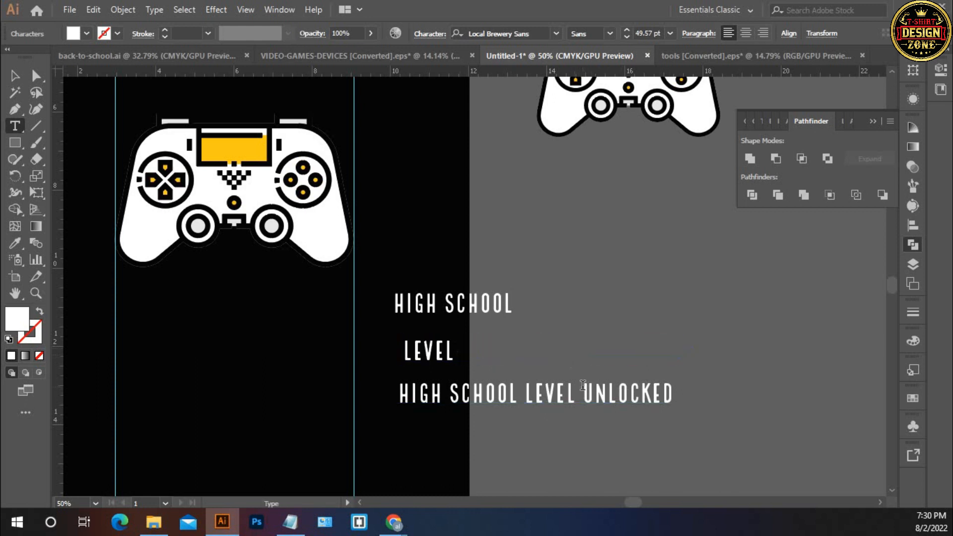
pyautogui.tripleClick(495, 390)
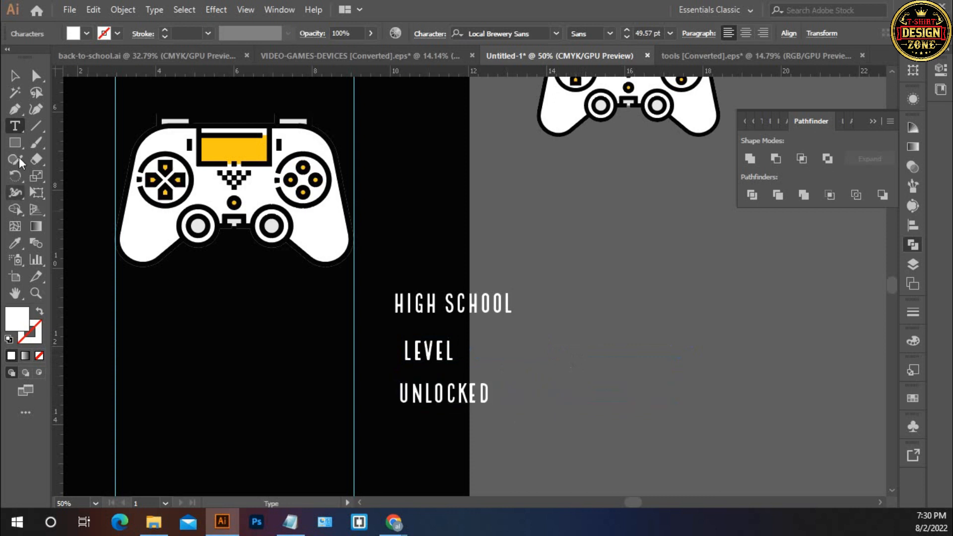
# Step: Move "HIGH SCHOOL" above the artboard's controller and place "LEVEL" and "UNLOCKED" stacked beneath it
pyautogui.click(15, 77)
pyautogui.click(494, 244)
pyautogui.moveTo(506, 321); pyautogui.dragTo(591, 382)
pyautogui.moveTo(538, 367); pyautogui.dragTo(323, 141)
pyautogui.click(537, 276)
pyautogui.moveTo(557, 380); pyautogui.dragTo(561, 286)
pyautogui.moveTo(561, 328); pyautogui.dragTo(359, 242)
pyautogui.click(578, 368)
pyautogui.moveTo(578, 368); pyautogui.dragTo(366, 298)
pyautogui.click(415, 393)
pyautogui.moveTo(419, 333); pyautogui.dragTo(442, 396)
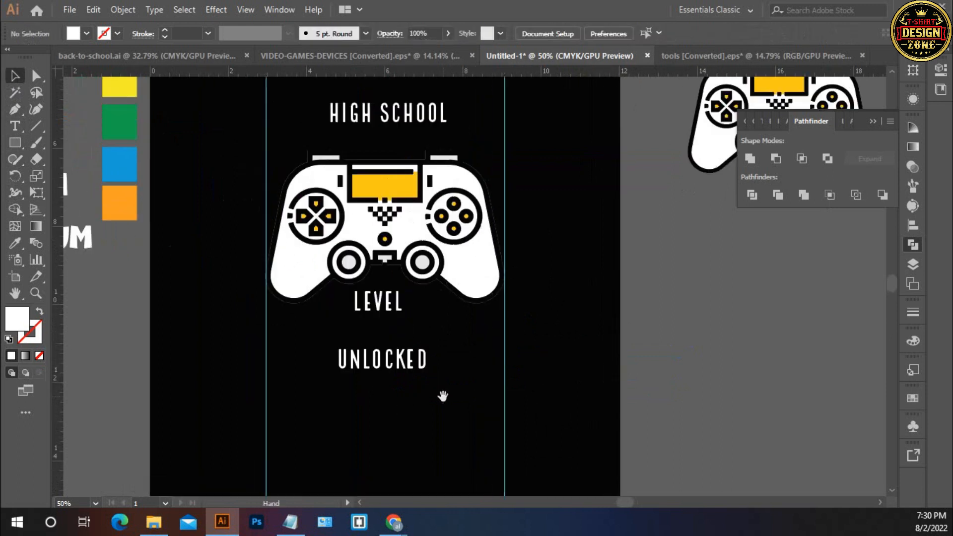
# Step: Enlarge "HIGH SCHOOL" to about 87 pt above the controller and move "UNLOCKED" slightly lower
pyautogui.hotkey('ctrl', '0')
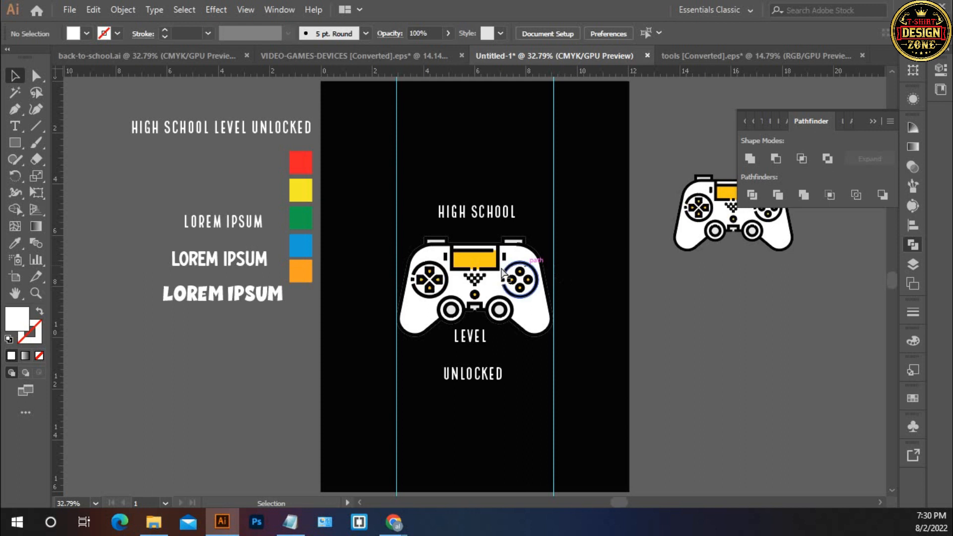
pyautogui.keyDown('ctrl'); pyautogui.click(500, 271); pyautogui.keyUp('ctrl')
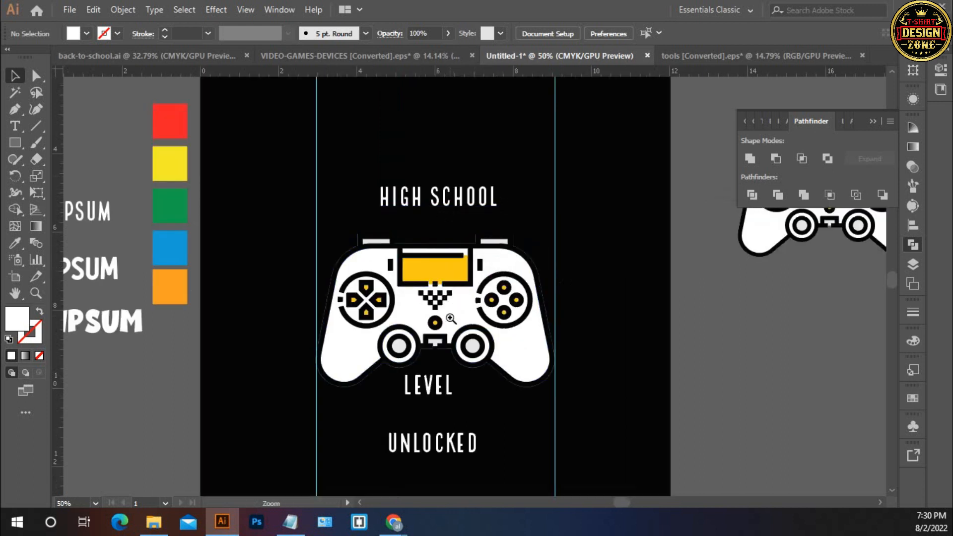
pyautogui.moveTo(425, 410); pyautogui.dragTo(446, 355)
pyautogui.moveTo(435, 309); pyautogui.dragTo(430, 328)
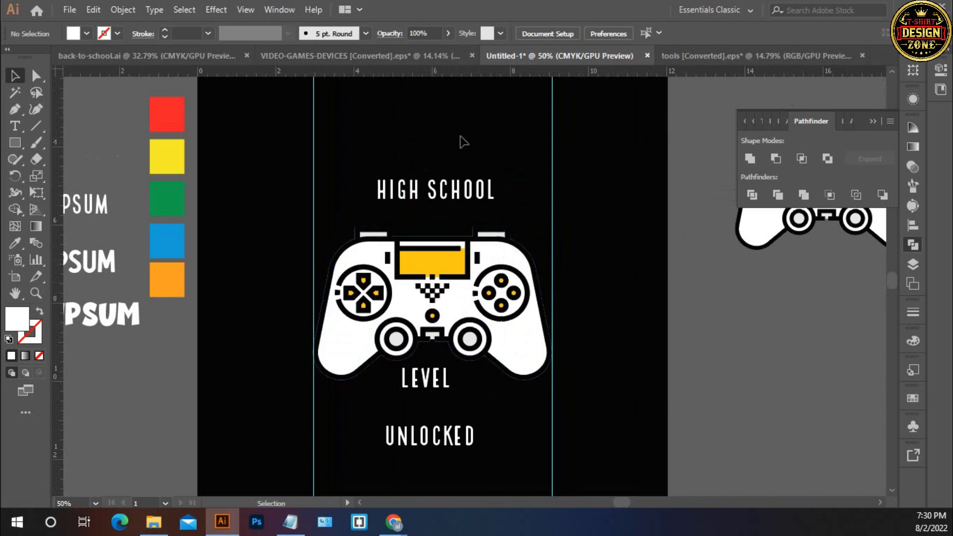
pyautogui.click(489, 197)
pyautogui.moveTo(515, 208); pyautogui.dragTo(544, 223)
pyautogui.click(656, 227)
pyautogui.moveTo(554, 313); pyautogui.dragTo(561, 265)
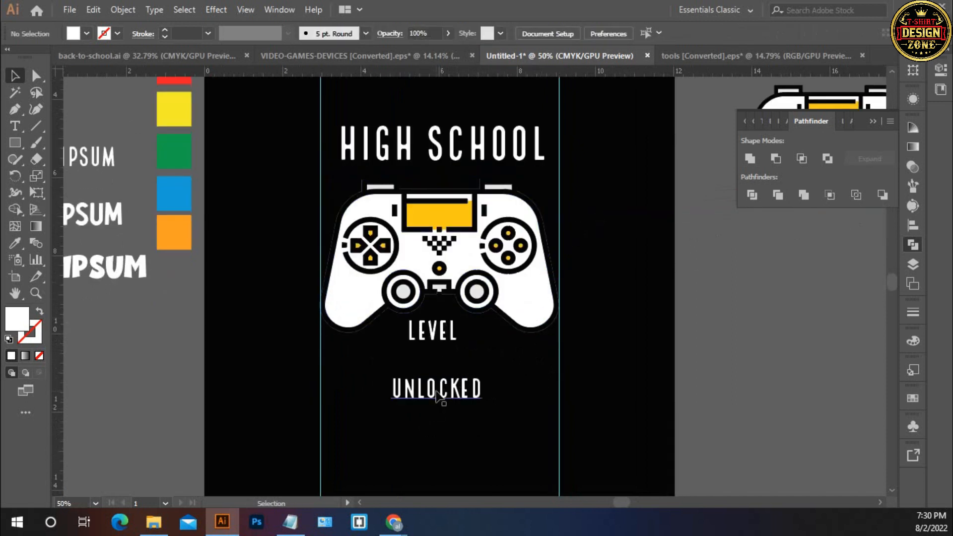
pyautogui.moveTo(438, 396); pyautogui.dragTo(443, 411)
pyautogui.click(447, 362)
# Step: Copy the Rawles "LOREM IPSUM" sample's text style to "HIGH SCHOOL" and reposition it centrally above the controller
pyautogui.moveTo(308, 331); pyautogui.dragTo(417, 333)
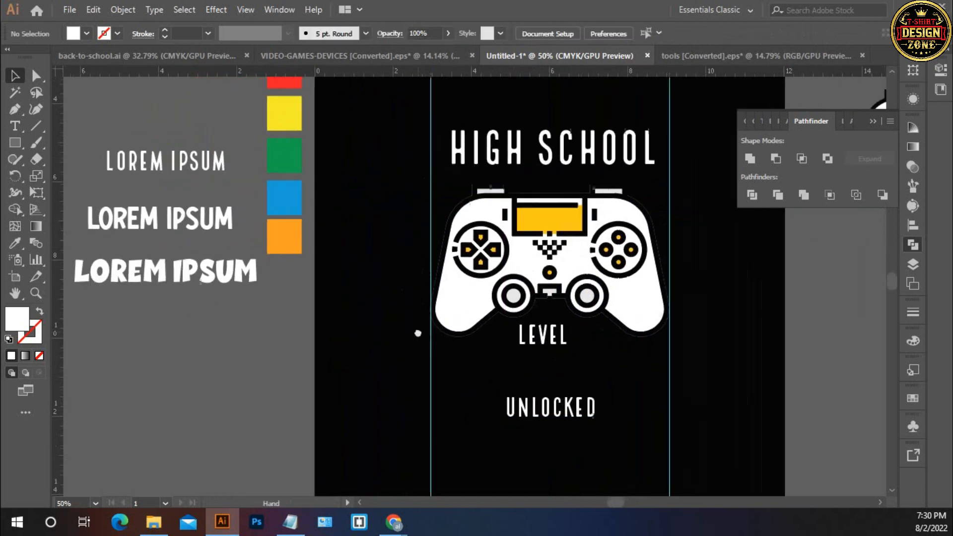
pyautogui.click(555, 166)
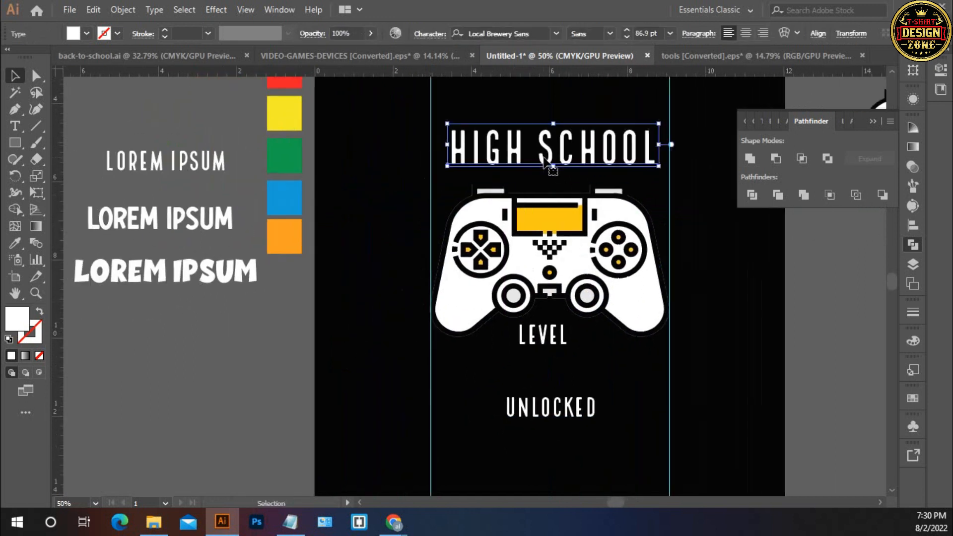
pyautogui.press('i')
pyautogui.click(217, 214)
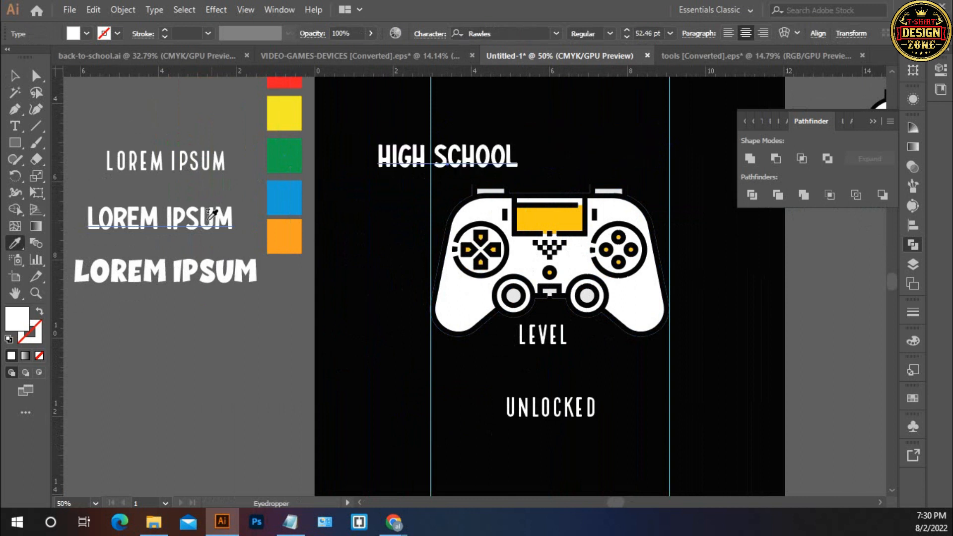
pyautogui.click(15, 76)
pyautogui.moveTo(476, 167); pyautogui.dragTo(570, 154)
# Step: Copy the text style of the Super Boom "LOREM IPSUM" sample to "LEVEL" with the Eyedropper
pyautogui.click(546, 336)
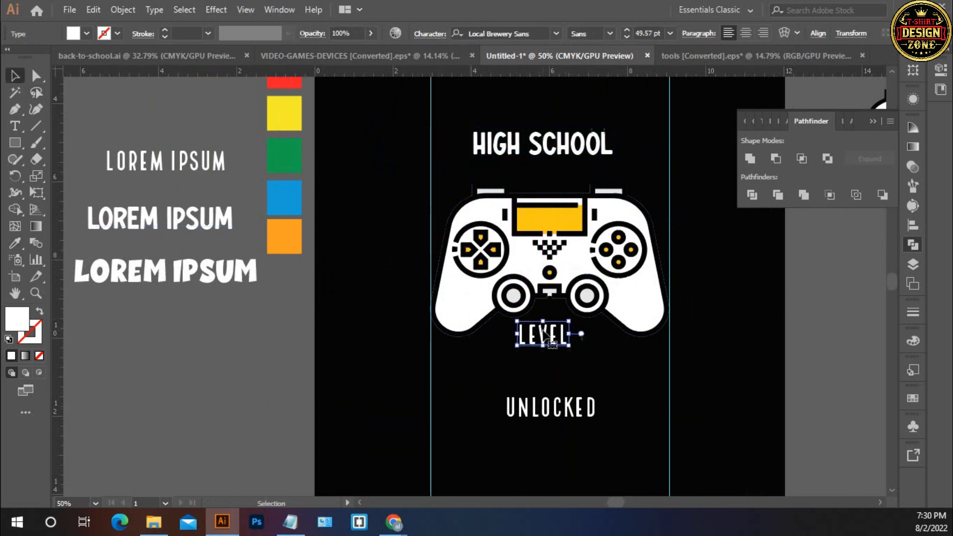
pyautogui.press('i')
pyautogui.click(239, 266)
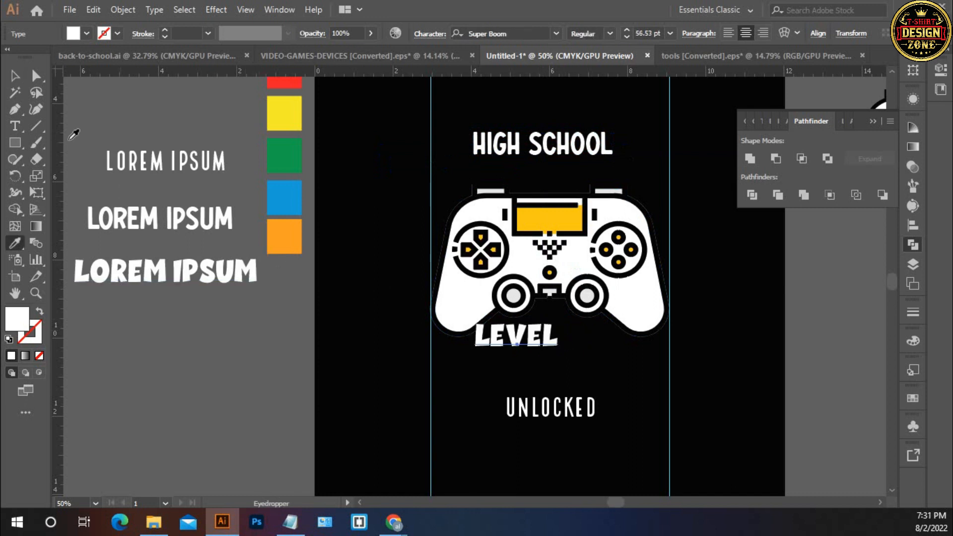
pyautogui.click(15, 76)
# Step: Enlarge "UNLOCKED" to about 123 pt, nearly spanning the guides, and scale up "LEVEL" between it and the controller
pyautogui.click(526, 410)
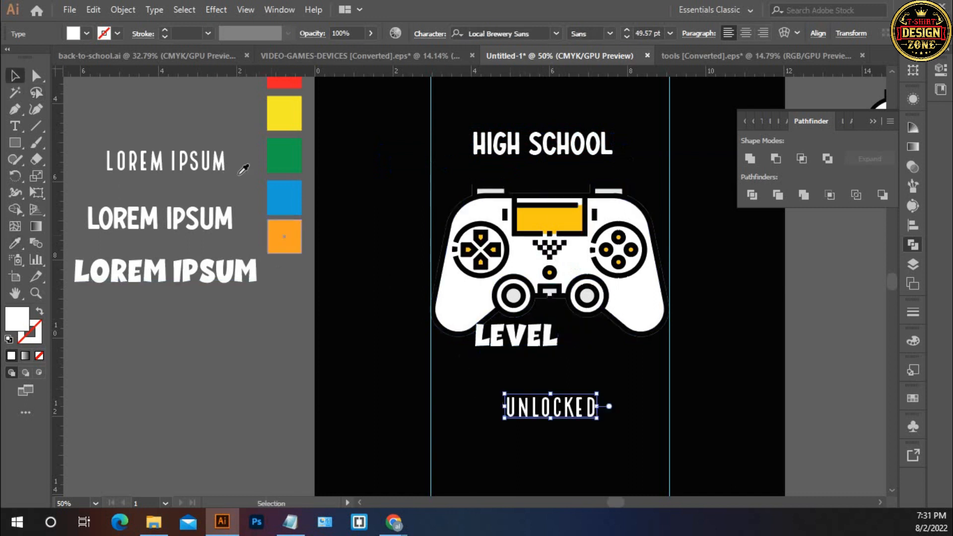
pyautogui.press('i')
pyautogui.press('v')
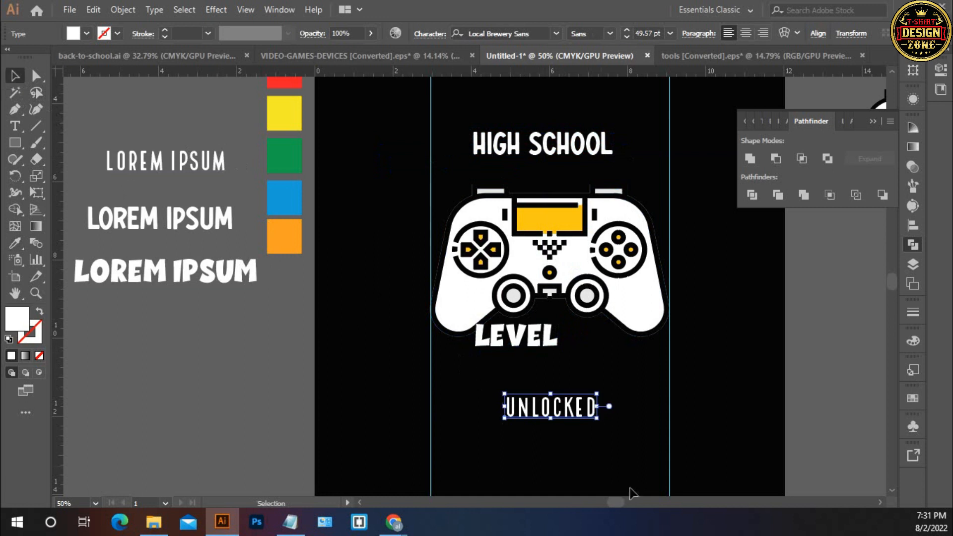
pyautogui.moveTo(602, 421); pyautogui.dragTo(668, 448)
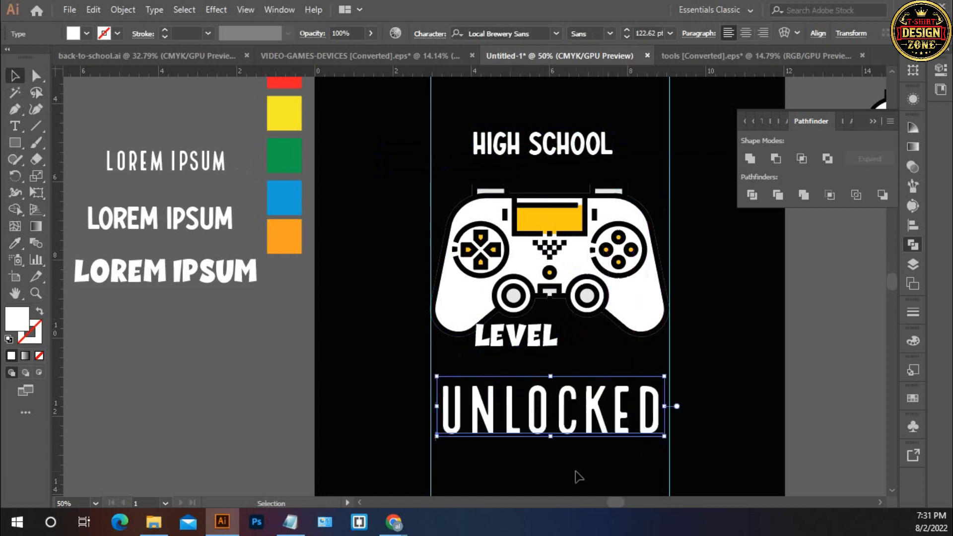
pyautogui.click(576, 475)
pyautogui.moveTo(531, 343); pyautogui.dragTo(628, 379)
pyautogui.click(704, 371)
# Step: Make three stacked copies of the thin "LOREM IPSUM" sample on the empty canvas beside the font samples
pyautogui.moveTo(334, 296); pyautogui.dragTo(491, 384)
pyautogui.click(365, 253)
pyautogui.moveTo(364, 253); pyautogui.dragTo(164, 186)
pyautogui.moveTo(163, 185); pyautogui.dragTo(168, 225)
pyautogui.moveTo(167, 231); pyautogui.dragTo(169, 277)
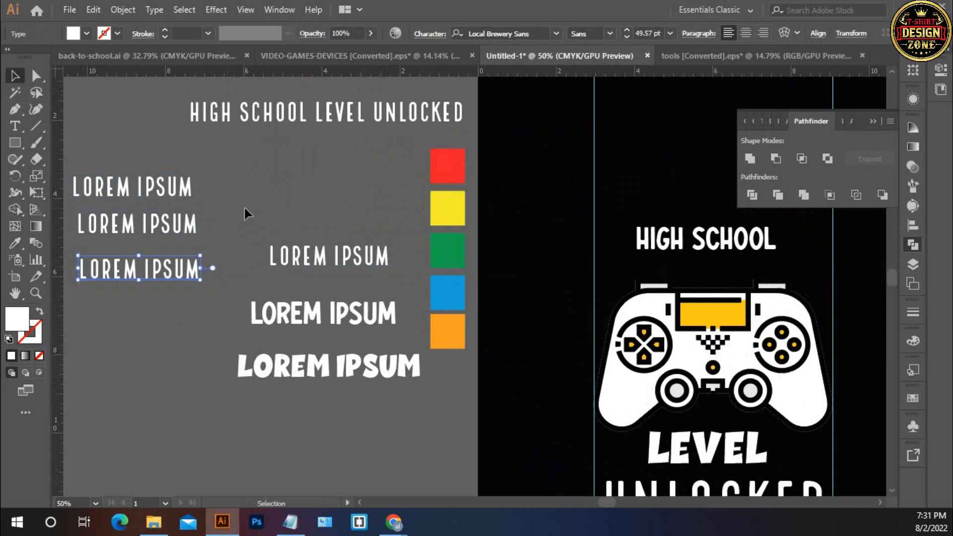
pyautogui.click(244, 208)
# Step: Replace the lowest "LOREM IPSUM" copy with the heaviest sample's font name, "SUPER BOOM"
pyautogui.click(271, 376)
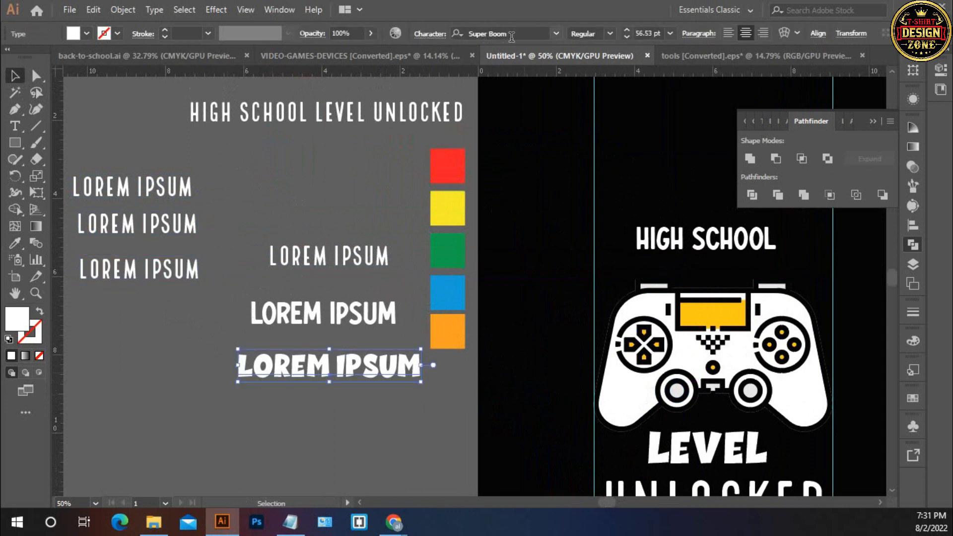
pyautogui.click(511, 35)
pyautogui.hotkey('ctrl', 'c')
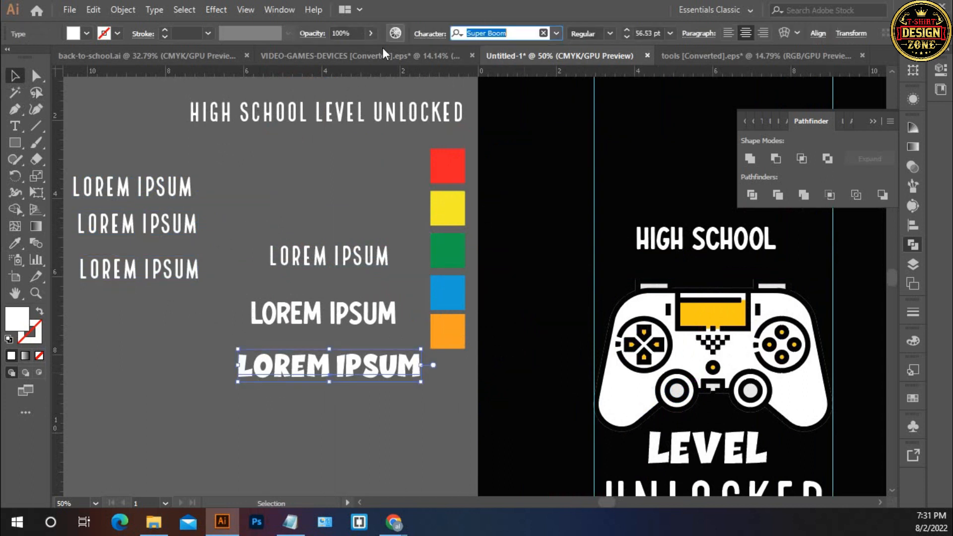
pyautogui.doubleClick(168, 271)
pyautogui.hotkey('ctrl', 'a')
pyautogui.hotkey('ctrl', 'v')
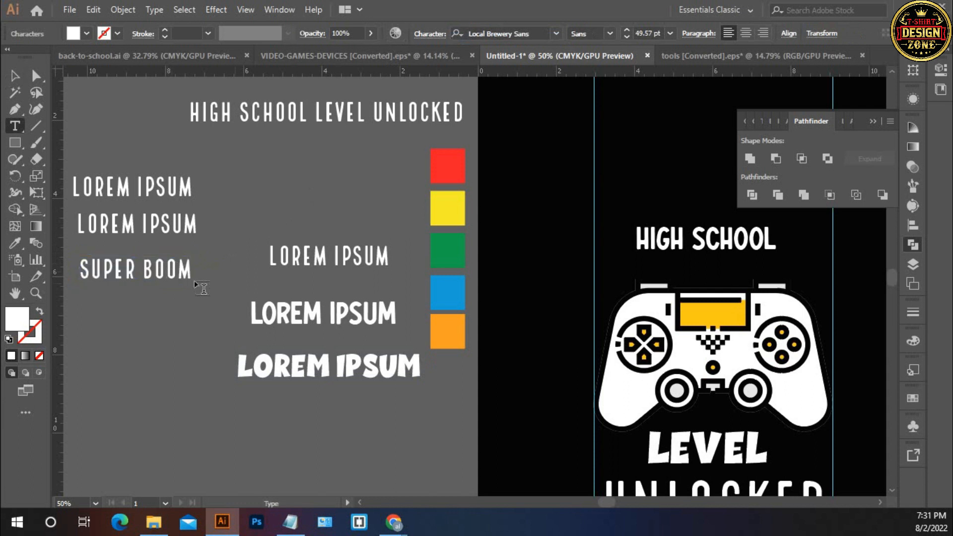
pyautogui.click(14, 77)
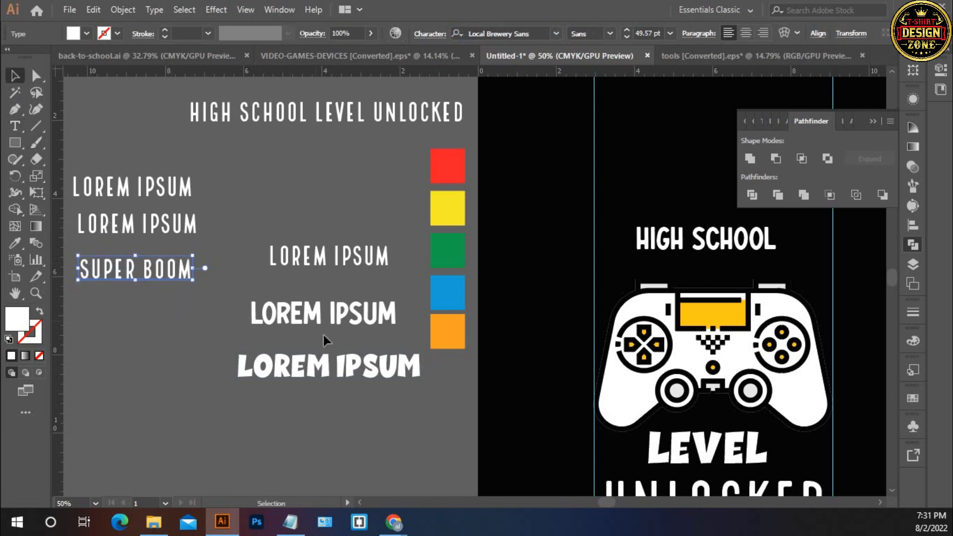
# Step: Replace the middle "LOREM IPSUM" copy with the second sample's font name, "RAWLES"
pyautogui.click(318, 316)
pyautogui.click(449, 31)
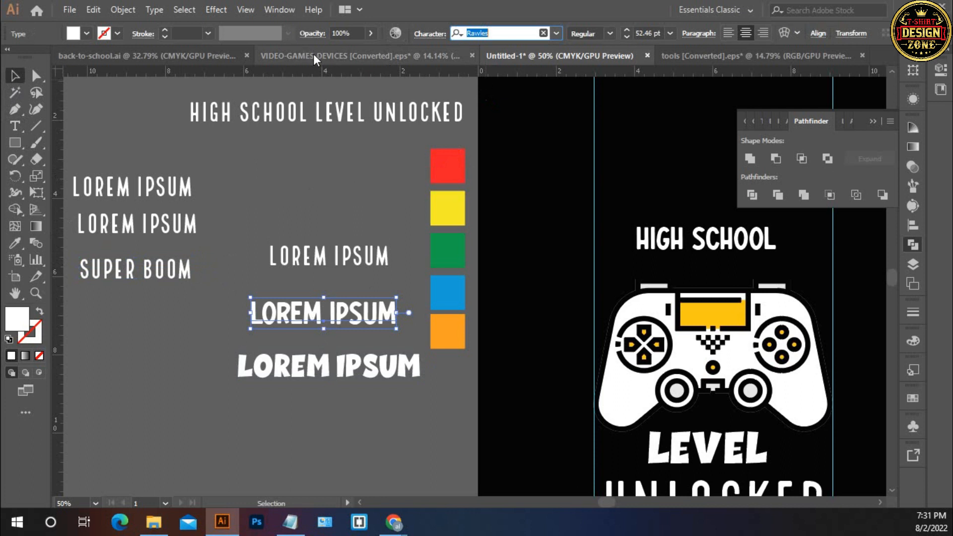
pyautogui.click(169, 226)
pyautogui.tripleClick(168, 227)
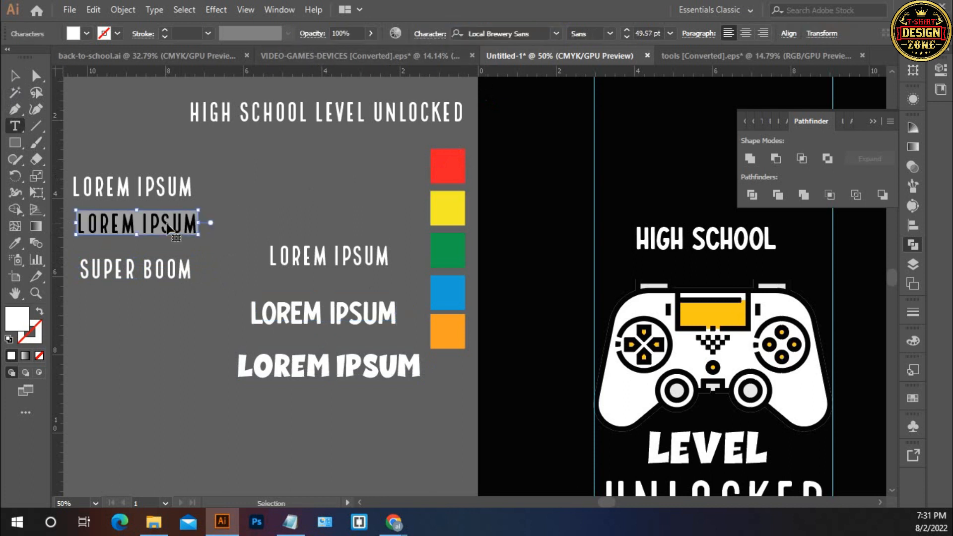
pyautogui.write('RAWLES')
pyautogui.click(15, 76)
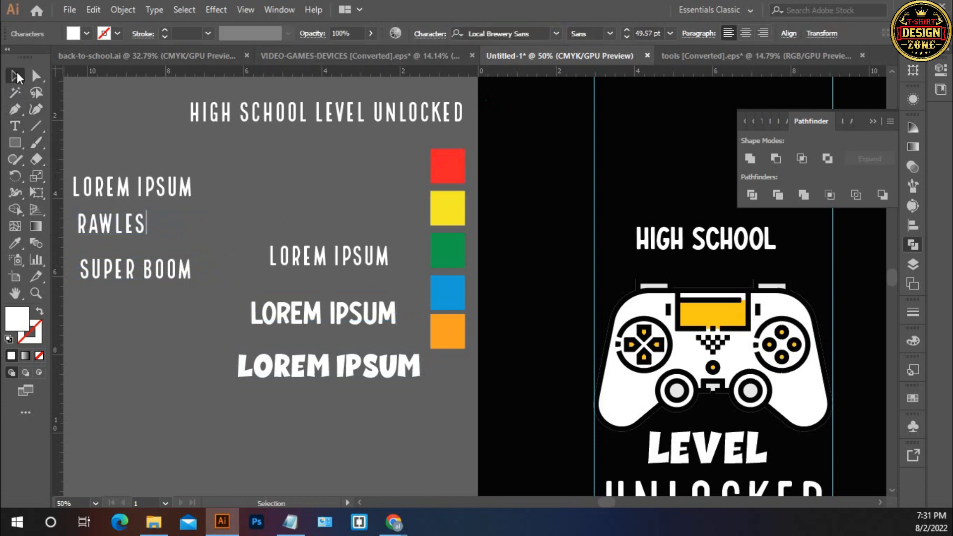
# Step: Replace the uppermost "LOREM IPSUM" copy with the thin sample's font name, "LOCAL BREWERY SANS"
pyautogui.click(298, 258)
pyautogui.click(512, 34)
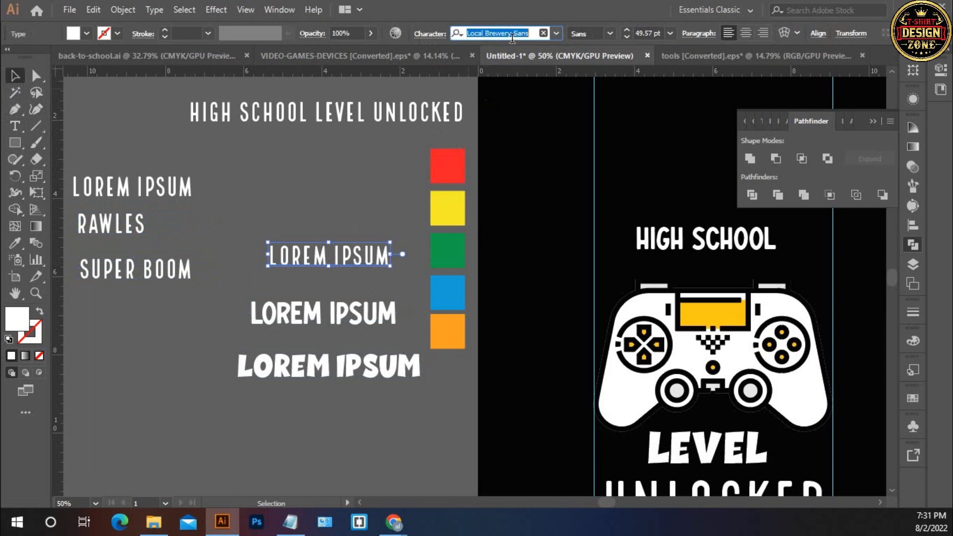
pyautogui.doubleClick(162, 192)
pyautogui.hotkey('ctrl', 'a')
pyautogui.write('LOCAL BREWERY SANS')
pyautogui.click(15, 78)
pyautogui.click(308, 156)
# Step: Arrange the "RAWLES" and "SUPER BOOM" lines in an even stack below "LOCAL BREWERY SANS"
pyautogui.keyDown('ctrl'); pyautogui.click(263, 268); pyautogui.keyUp('ctrl')
pyautogui.keyDown('ctrl'); pyautogui.click(366, 255); pyautogui.keyUp('ctrl')
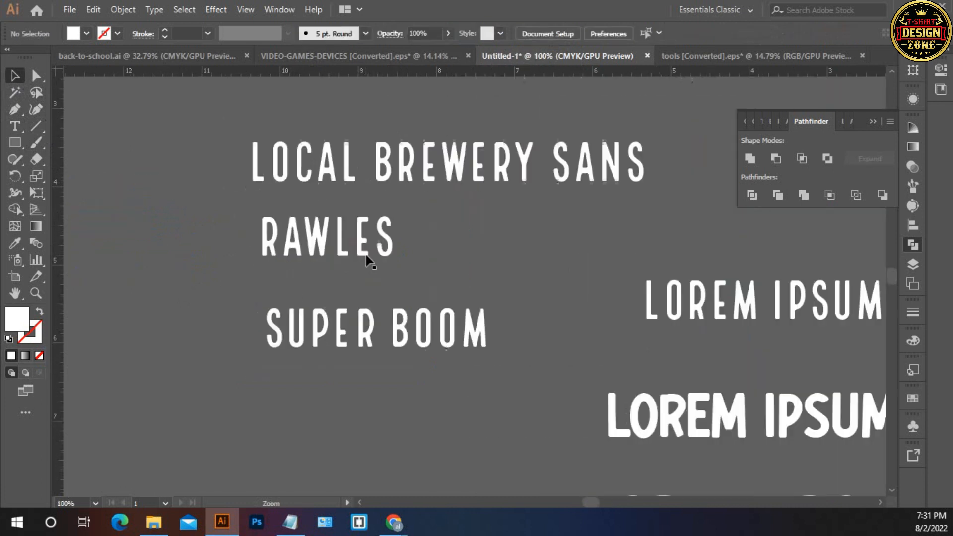
pyautogui.keyDown('ctrl'); pyautogui.click(406, 237); pyautogui.keyUp('ctrl')
pyautogui.moveTo(464, 175); pyautogui.dragTo(758, 175)
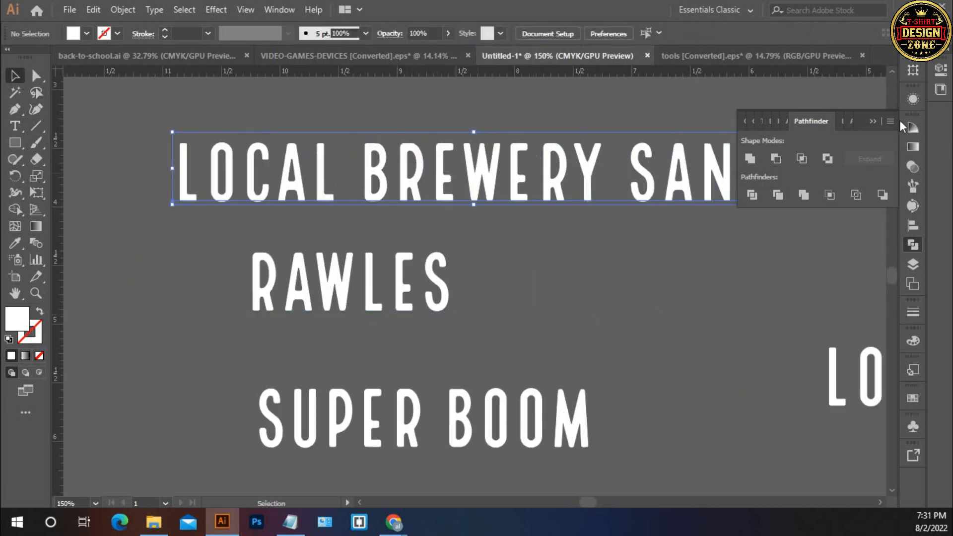
pyautogui.click(876, 121)
pyautogui.moveTo(426, 273); pyautogui.dragTo(469, 269)
pyautogui.moveTo(493, 413); pyautogui.dragTo(484, 383)
pyautogui.click(694, 266)
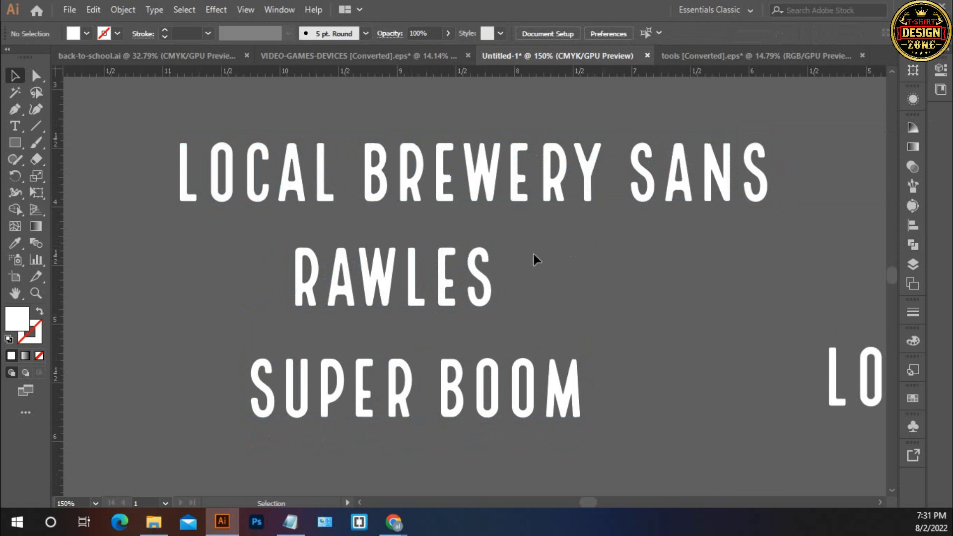
# Step: Cut the three font-name lines from the canvas
pyautogui.hotkey('ctrl', 'a')
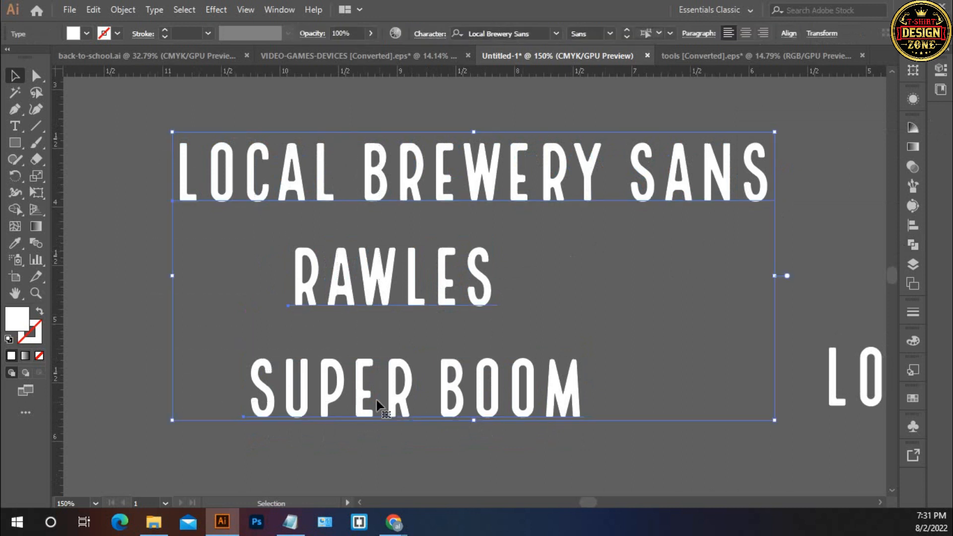
pyautogui.hotkey('ctrl', 'x')
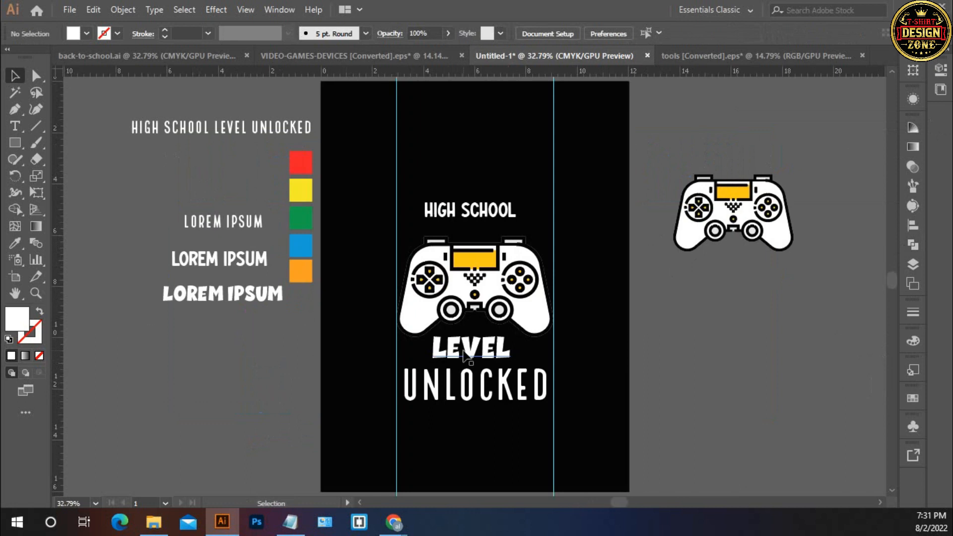
# Step: Convert "HIGH SCHOOL", "LEVEL" and "UNLOCKED" to outlines and align them on a common horizontal centre
pyautogui.keyDown('ctrl'); pyautogui.click(456, 350); pyautogui.keyUp('ctrl')
pyautogui.moveTo(579, 146); pyautogui.dragTo(463, 257)
pyautogui.click(427, 196)
pyautogui.keyDown('shift'); pyautogui.click(417, 397); pyautogui.keyUp('shift')
pyautogui.keyDown('shift'); pyautogui.click(411, 450); pyautogui.keyUp('shift')
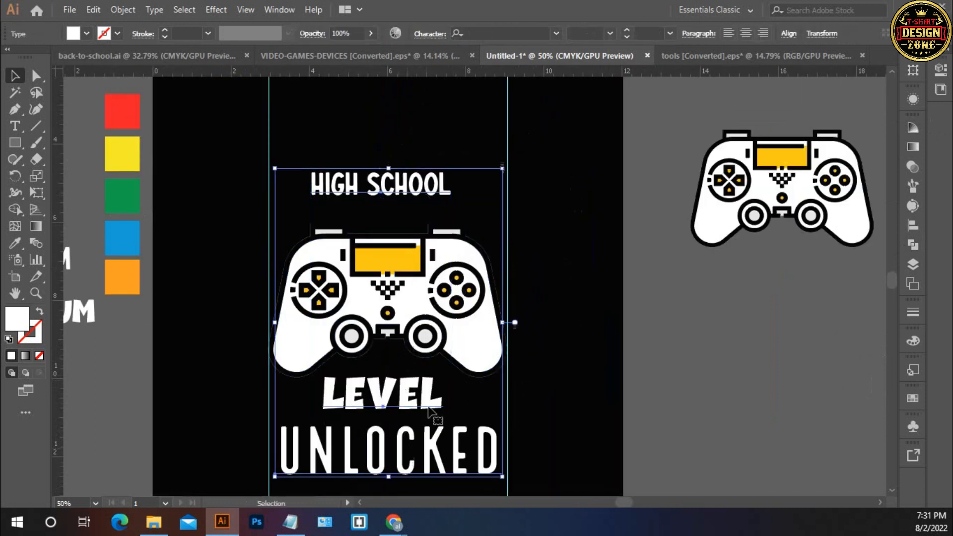
pyautogui.rightClick(412, 194)
pyautogui.click(449, 286)
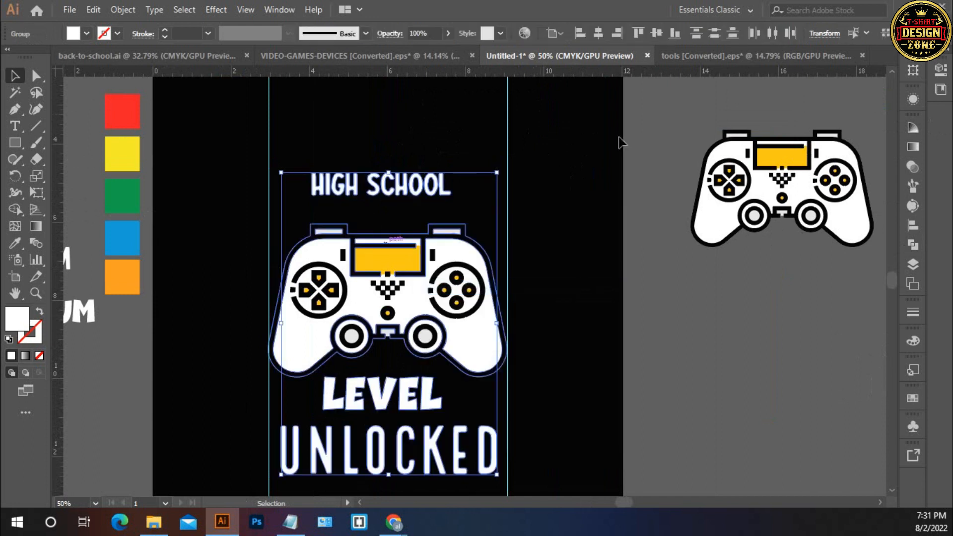
pyautogui.click(598, 33)
pyautogui.click(585, 217)
# Step: Enlarge the outlined "HIGH SCHOOL" from its centre until it spans the controller's width
pyautogui.click(447, 191)
pyautogui.moveTo(457, 197); pyautogui.dragTo(516, 207)
pyautogui.click(545, 238)
# Step: Apply an Arc warp to the outlined "HIGH SCHOOL" lettering with a 50% horizontal bend
pyautogui.click(440, 196)
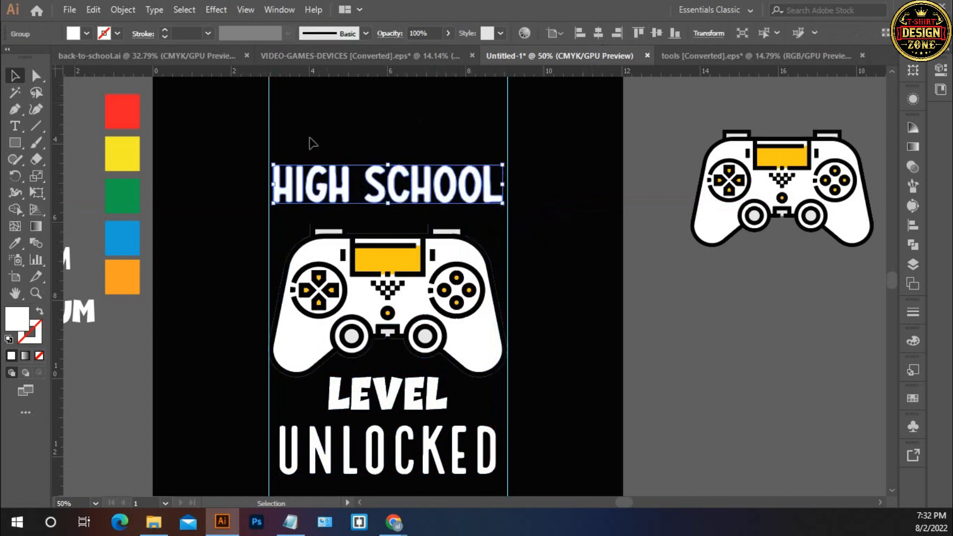
pyautogui.click(216, 9)
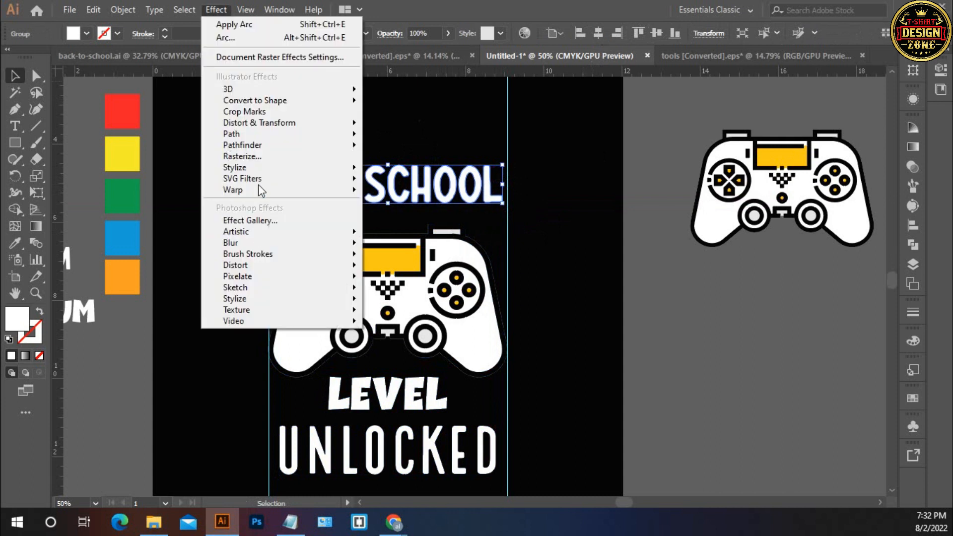
pyautogui.moveTo(263, 194)
pyautogui.click(390, 192)
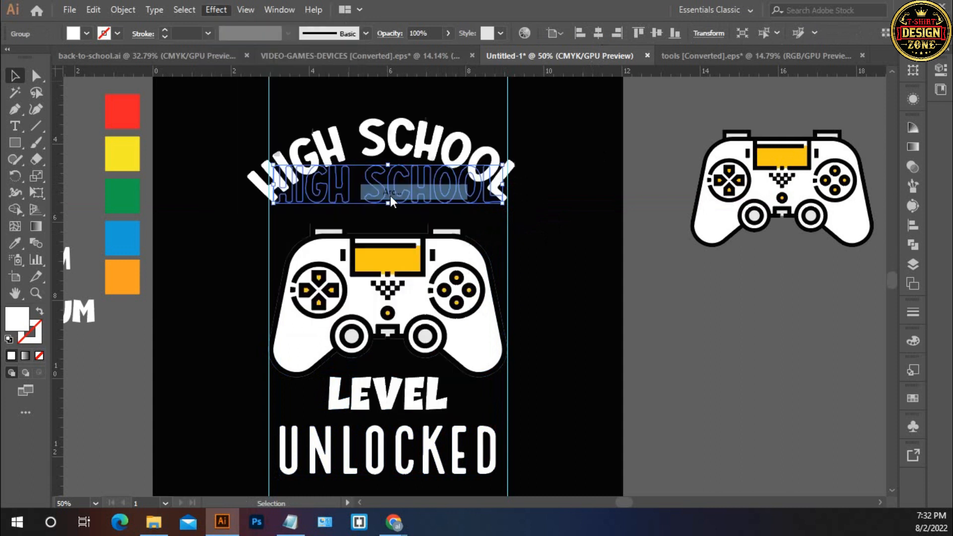
pyautogui.moveTo(483, 160); pyautogui.dragTo(703, 148)
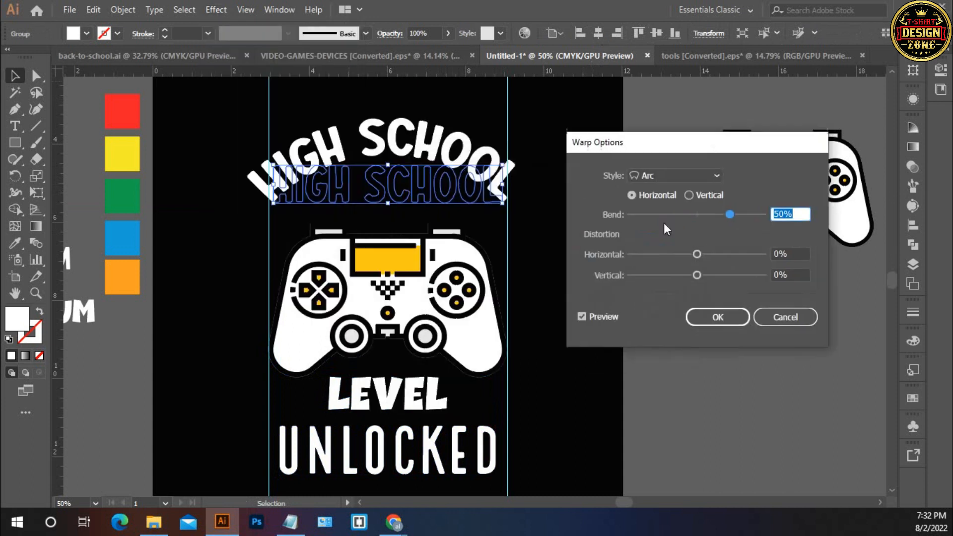
pyautogui.click(700, 316)
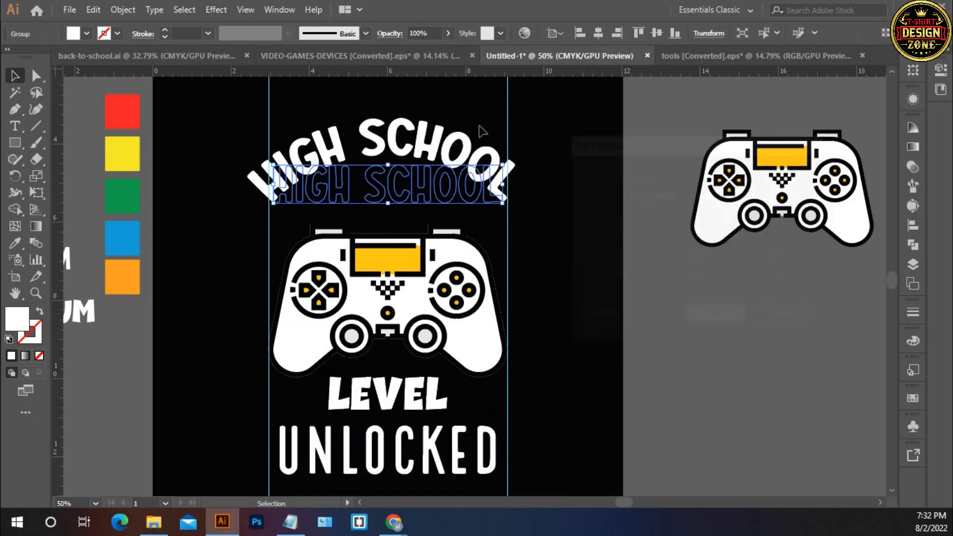
# Step: Expand the appearance of the arched "HIGH SCHOOL" and align it to the horizontal centre
pyautogui.click(122, 9)
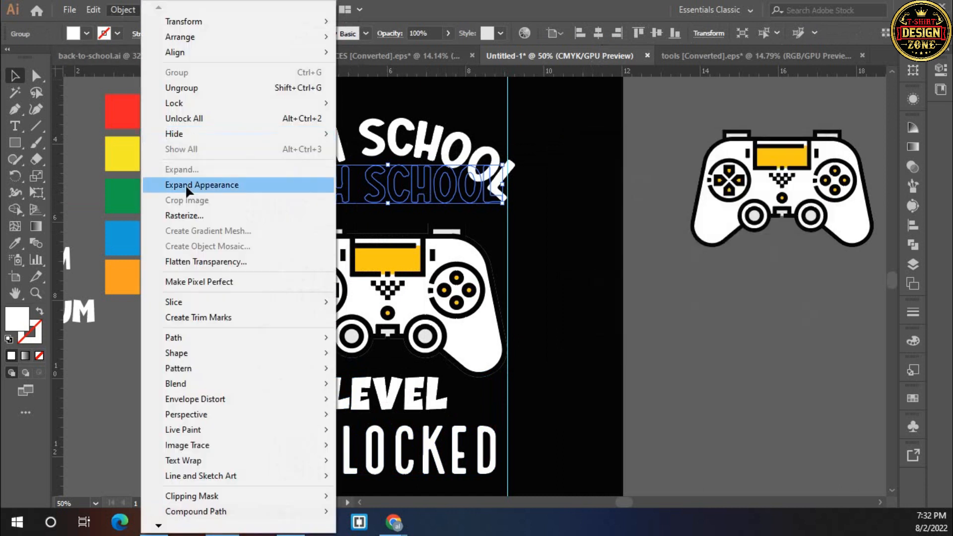
pyautogui.click(201, 185)
pyautogui.click(595, 33)
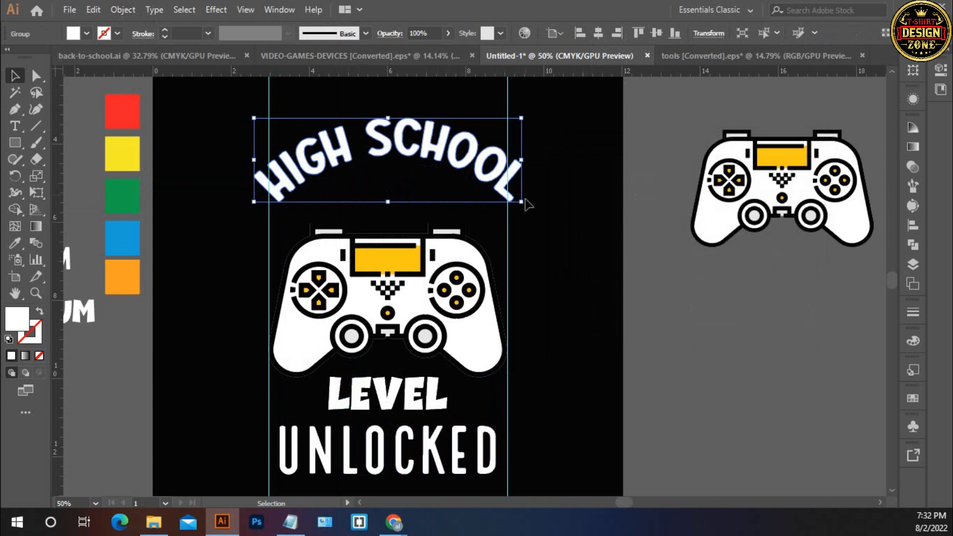
# Step: Scale the arched "HIGH SCHOOL" from its centre until its sides meet the two vertical guides
pyautogui.moveTo(521, 202); pyautogui.dragTo(507, 198)
pyautogui.click(431, 216)
pyautogui.doubleClick(431, 217)
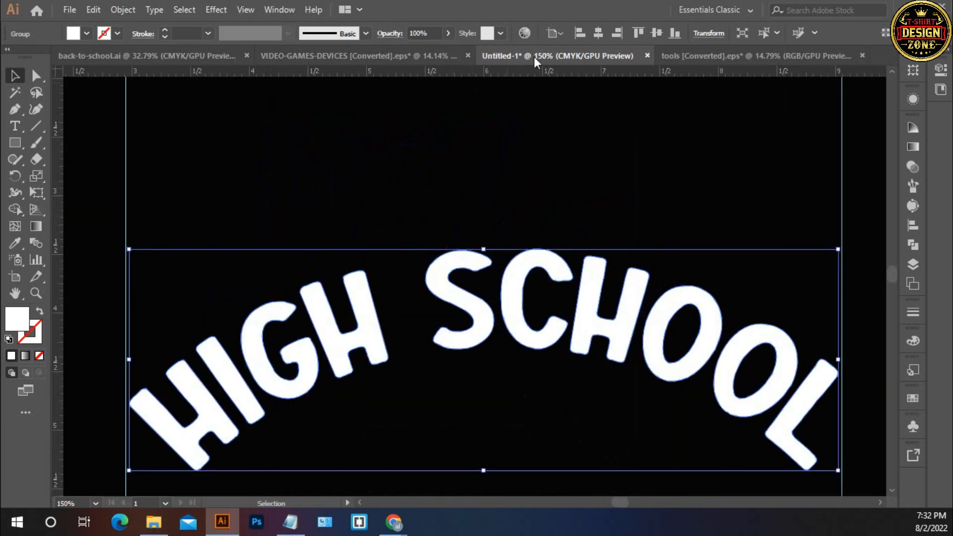
pyautogui.moveTo(646, 250); pyautogui.dragTo(383, 129)
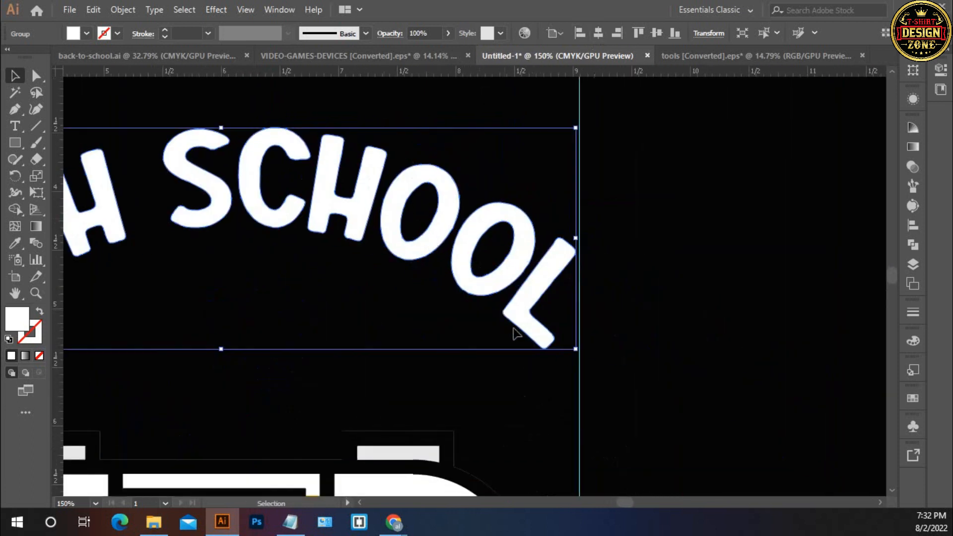
pyautogui.moveTo(576, 350); pyautogui.dragTo(579, 352)
pyautogui.click(615, 329)
pyautogui.hotkey('ctrl', '0')
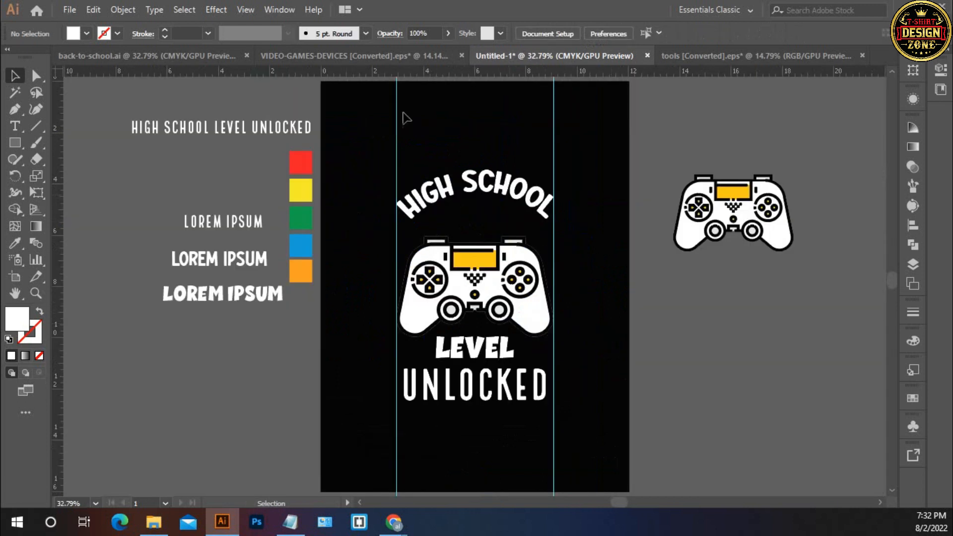
# Step: Move the arched "HIGH SCHOOL" down until it sits closely over the top of the controller
pyautogui.moveTo(402, 113); pyautogui.dragTo(416, 130)
pyautogui.hotkey('ctrl', 'z')
pyautogui.click(493, 215)
pyautogui.moveTo(494, 214); pyautogui.dragTo(494, 233)
pyautogui.press('Down')
pyautogui.press('Down')
pyautogui.press('Down')
pyautogui.press('Down')
pyautogui.press('Down')
pyautogui.press('Down')
pyautogui.press('Down')
pyautogui.press('Down')
pyautogui.press('Down')
pyautogui.press('Down')
pyautogui.press('Down')
pyautogui.press('Down')
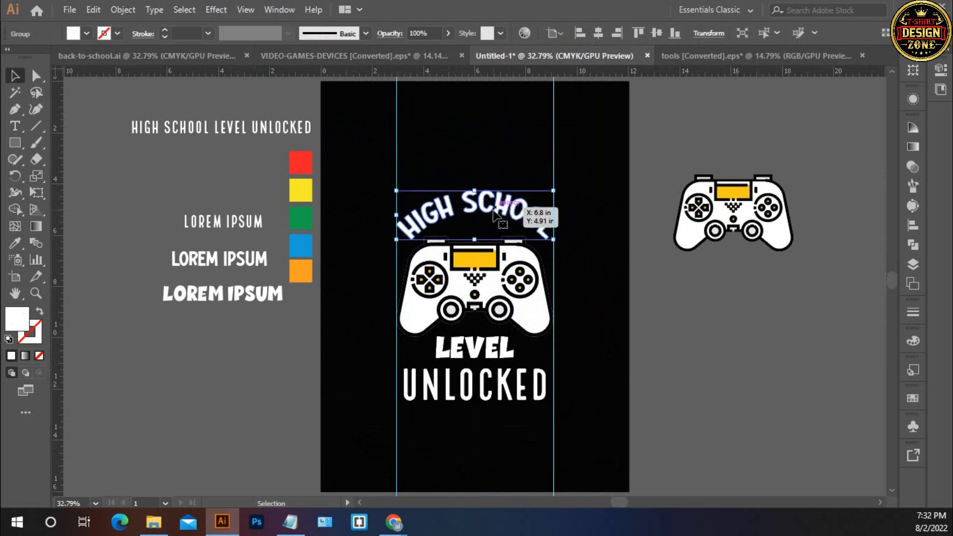
pyautogui.click(574, 280)
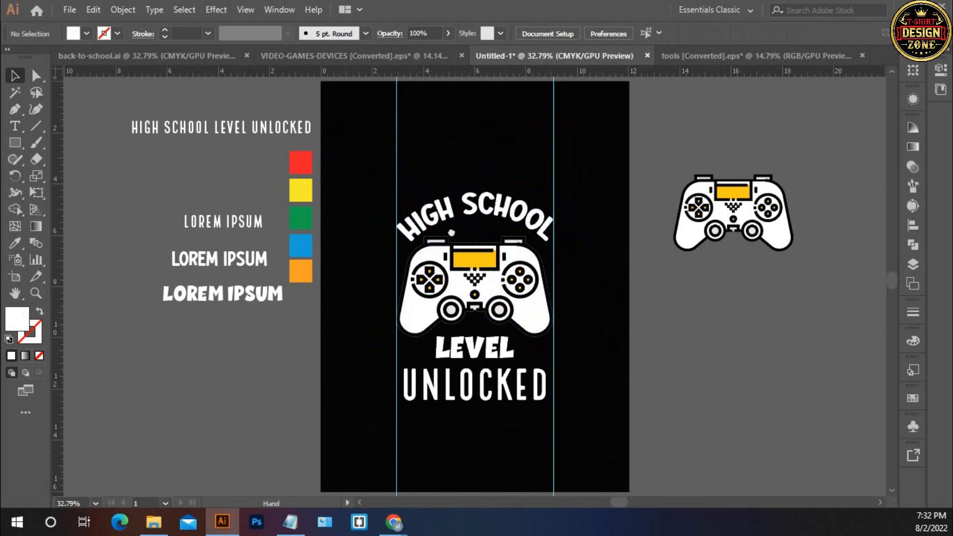
# Step: Enlarge "LEVEL" from its centre and nudge it up between the controller's two grips
pyautogui.moveTo(529, 285); pyautogui.dragTo(465, 183)
pyautogui.keyDown('ctrl'); pyautogui.click(408, 292); pyautogui.keyUp('ctrl')
pyautogui.moveTo(496, 236); pyautogui.dragTo(466, 248)
pyautogui.click(418, 243)
pyautogui.press('Up')
pyautogui.press('Up')
pyautogui.press('Up')
pyautogui.press('Up')
pyautogui.press('Up')
pyautogui.press('Up')
pyautogui.press('Up')
pyautogui.press('Up')
pyautogui.press('Up')
pyautogui.press('Up')
pyautogui.press('Up')
pyautogui.press('Up')
pyautogui.press('Up')
pyautogui.press('Up')
pyautogui.press('Up')
pyautogui.press('Up')
pyautogui.press('Up')
pyautogui.press('Up')
pyautogui.press('Up')
pyautogui.press('Up')
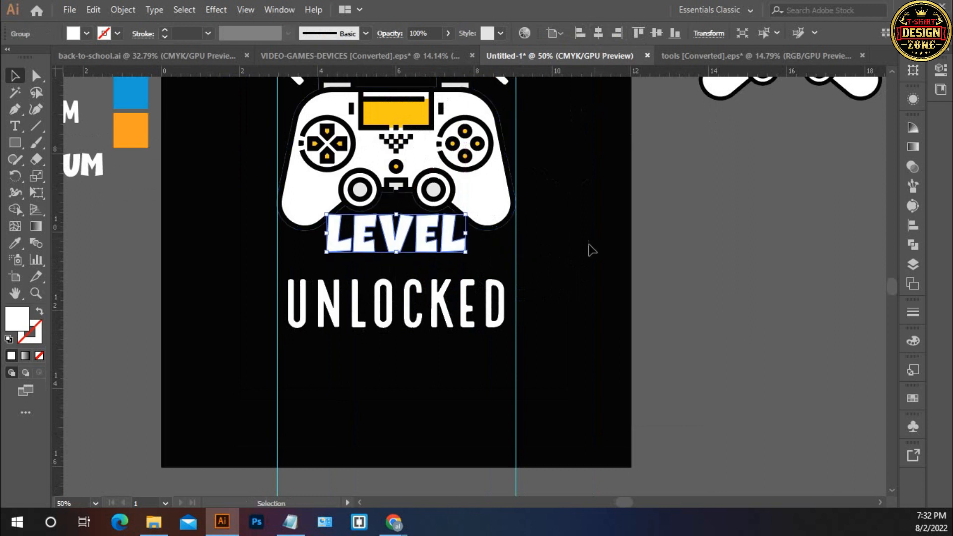
pyautogui.click(589, 253)
# Step: Widen "UNLOCKED" proportionally to span the two guides and nudge it up close beneath "LEVEL"
pyautogui.click(392, 293)
pyautogui.press('Up')
pyautogui.press('Up')
pyautogui.press('Up')
pyautogui.press('Up')
pyautogui.press('Up')
pyautogui.press('Up')
pyautogui.press('Up')
pyautogui.press('Up')
pyautogui.press('Up')
pyautogui.press('Up')
pyautogui.press('Up')
pyautogui.press('Up')
pyautogui.press('Up')
pyautogui.press('Up')
pyautogui.press('Up')
pyautogui.press('Up')
pyautogui.press('Up')
pyautogui.press('Up')
pyautogui.press('Up')
pyautogui.press('Up')
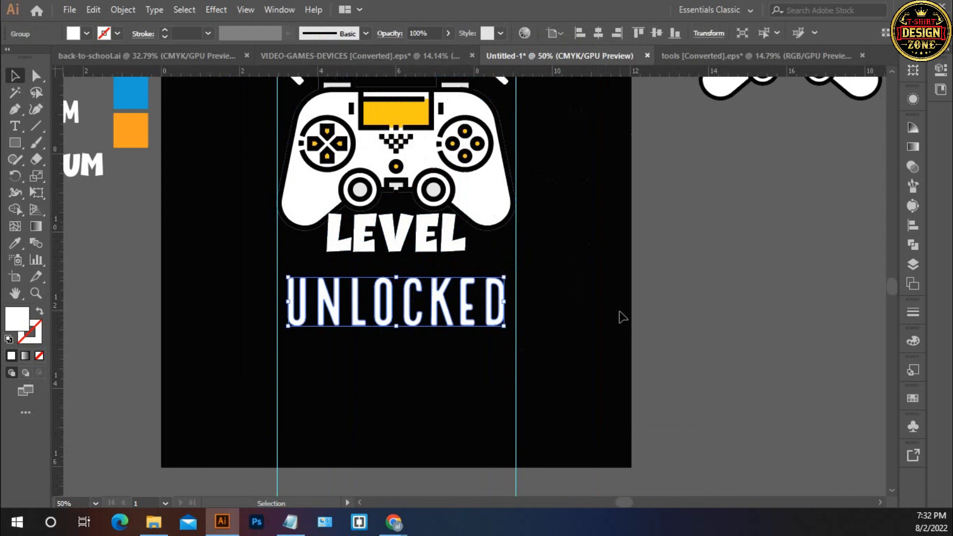
pyautogui.moveTo(505, 292); pyautogui.dragTo(516, 293)
pyautogui.click(559, 299)
pyautogui.click(467, 316)
pyautogui.press('Up')
pyautogui.press('Up')
pyautogui.press('Up')
pyautogui.press('Up')
pyautogui.press('Up')
pyautogui.press('Up')
pyautogui.press('Up')
pyautogui.press('Up')
pyautogui.press('Up')
pyautogui.press('Up')
pyautogui.press('Up')
pyautogui.press('Up')
pyautogui.press('Up')
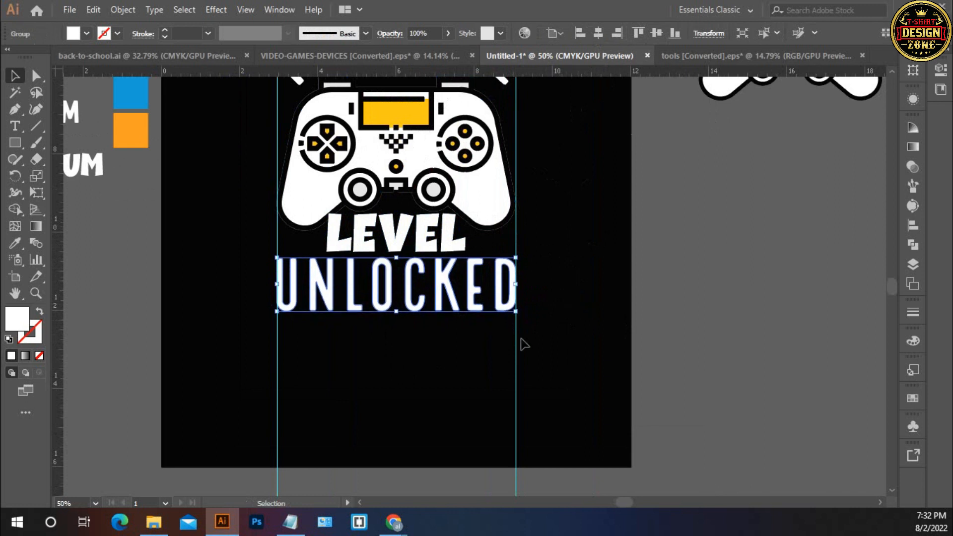
pyautogui.click(435, 390)
pyautogui.hotkey('ctrl', '0')
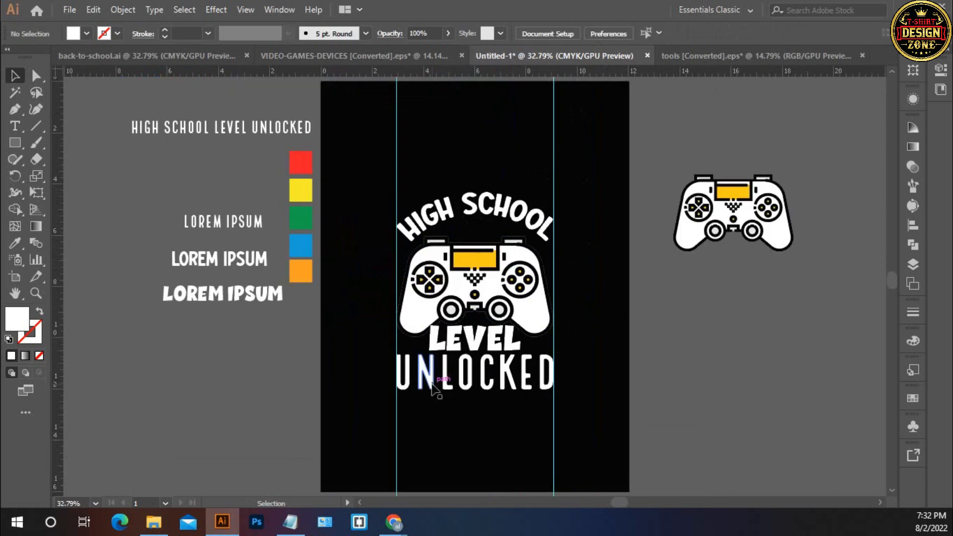
# Step: Move the column of five colour swatches onto the artboard beside the controller
pyautogui.hotkey('ctrl', 'space')
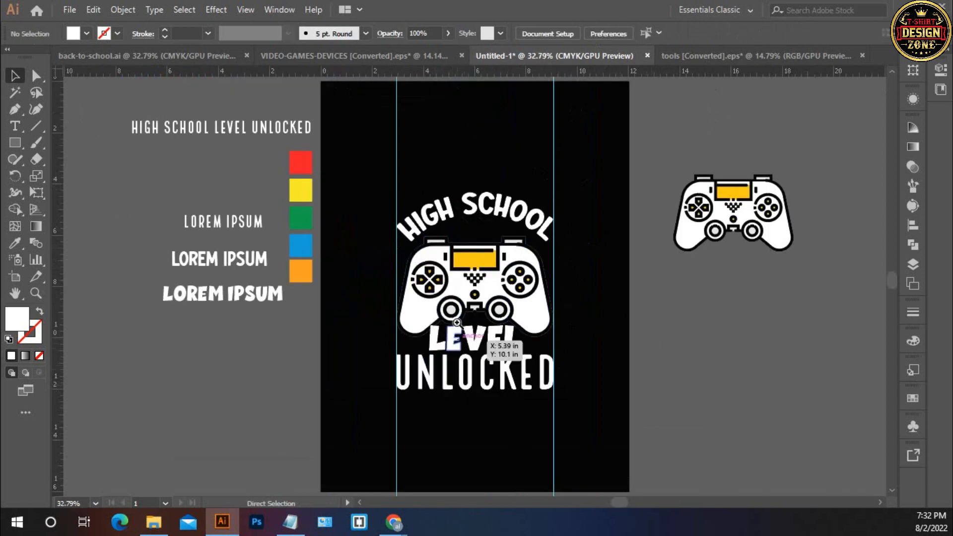
pyautogui.click(457, 323)
pyautogui.moveTo(504, 322); pyautogui.dragTo(484, 320)
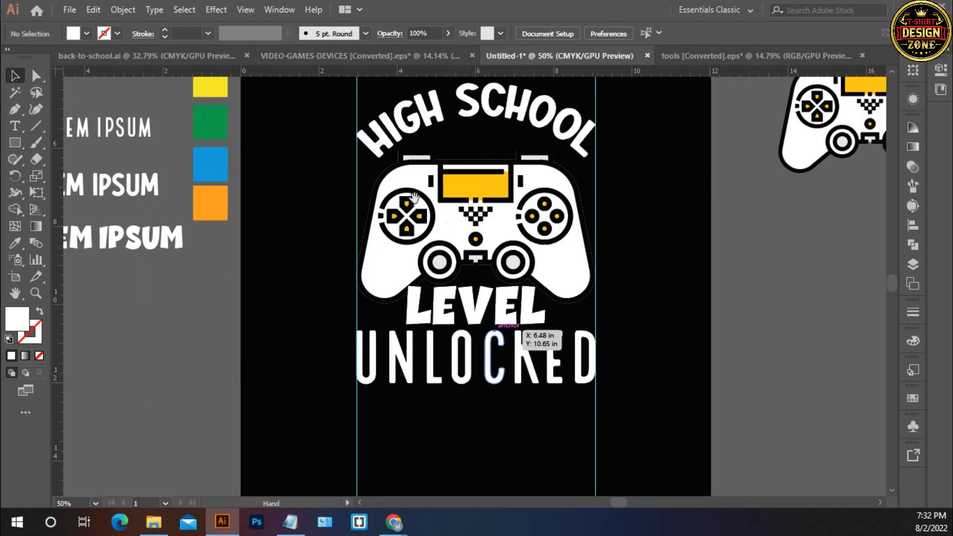
pyautogui.hscroll(3, 414, 197)
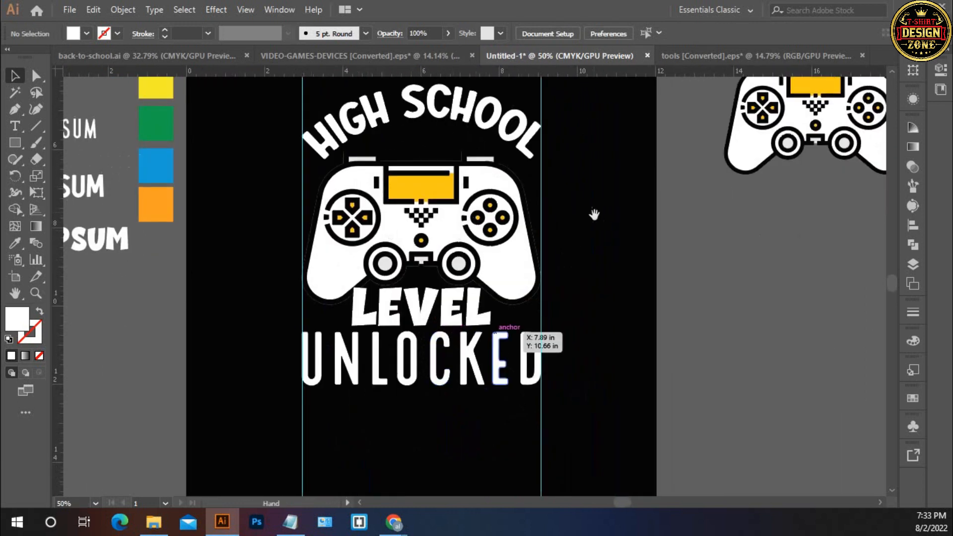
pyautogui.moveTo(594, 215); pyautogui.dragTo(588, 215)
pyautogui.moveTo(352, 284); pyautogui.dragTo(395, 361)
pyautogui.click(206, 217)
pyautogui.moveTo(190, 165); pyautogui.dragTo(278, 300)
pyautogui.moveTo(410, 488); pyautogui.dragTo(381, 432)
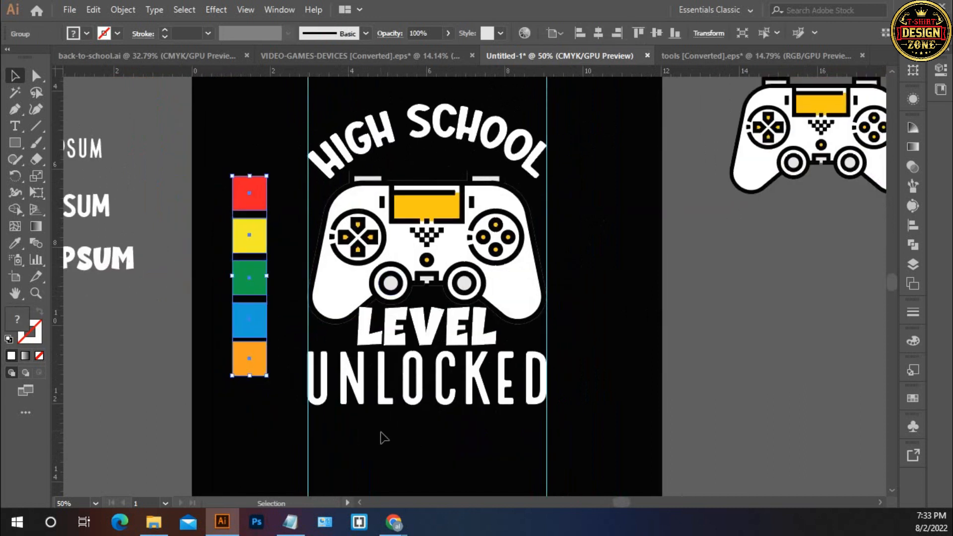
# Step: Ungroup the "LEVEL" lettering and fill its first L with the red swatch colour using the Eyedropper
pyautogui.click(395, 333)
pyautogui.rightClick(394, 332)
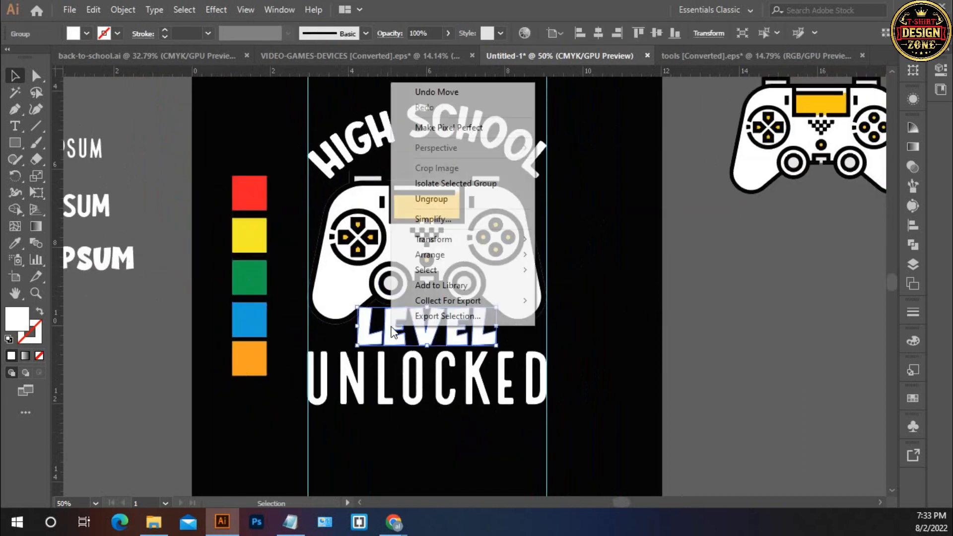
pyautogui.click(418, 199)
pyautogui.click(529, 330)
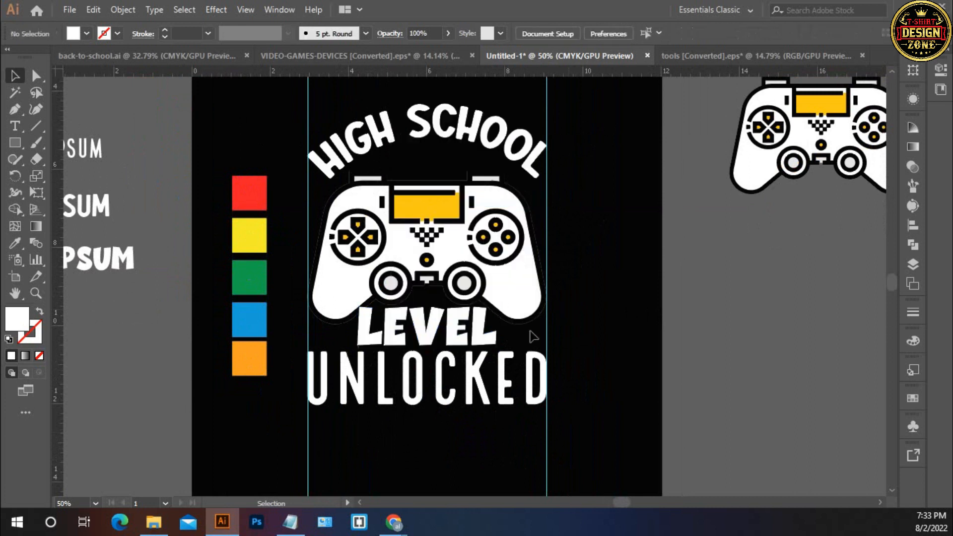
pyautogui.click(368, 338)
pyautogui.click(14, 243)
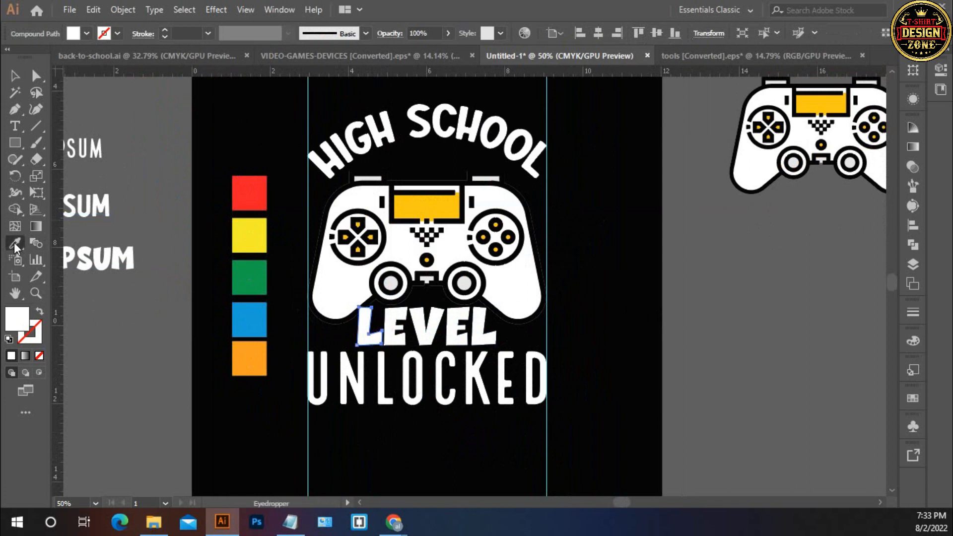
pyautogui.click(244, 194)
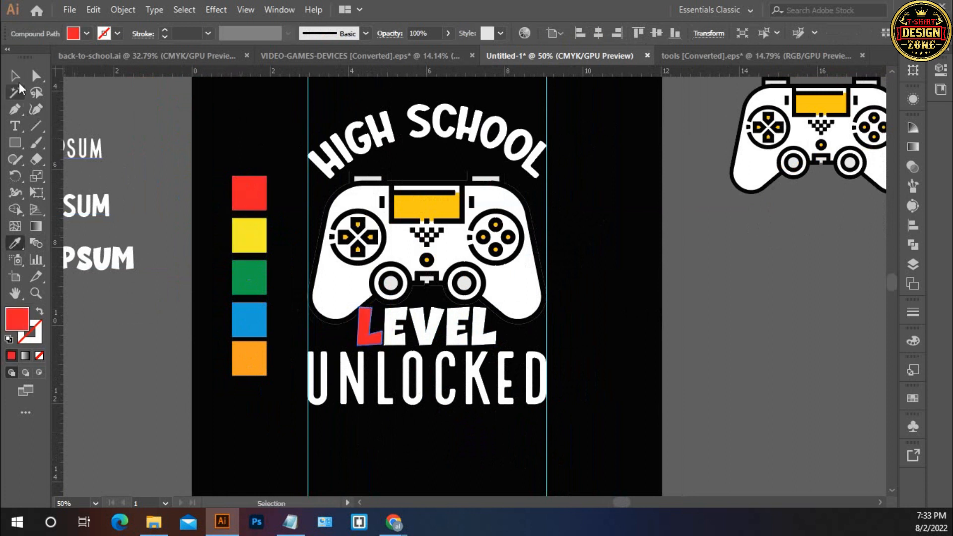
pyautogui.click(15, 75)
# Step: Fill the first E of "LEVEL" with the yellow swatch colour and the V with the green one
pyautogui.click(394, 343)
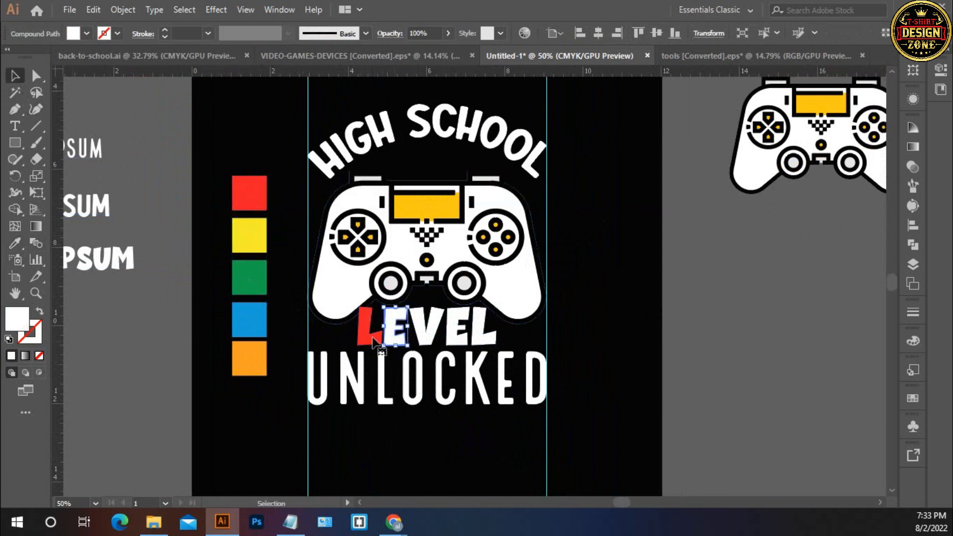
pyautogui.press('i')
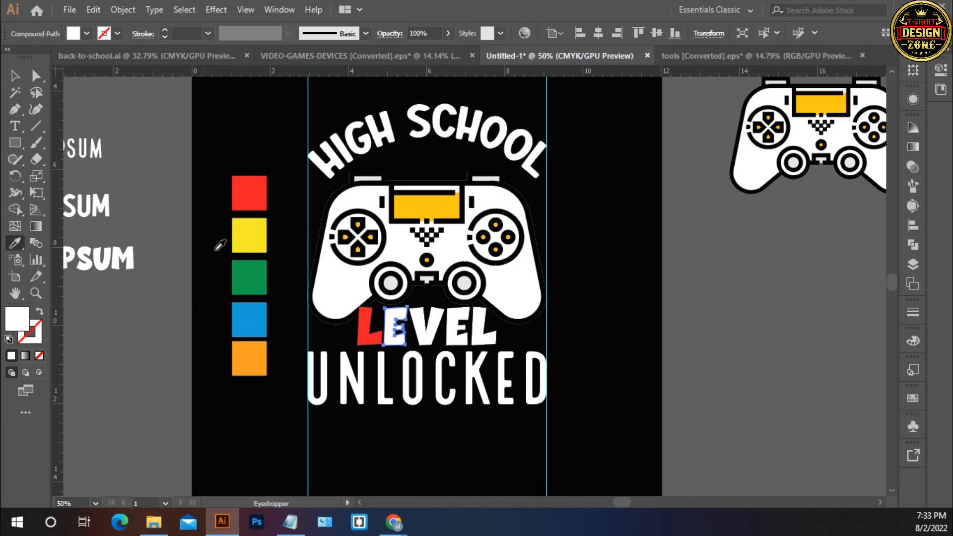
pyautogui.click(250, 234)
pyautogui.click(14, 75)
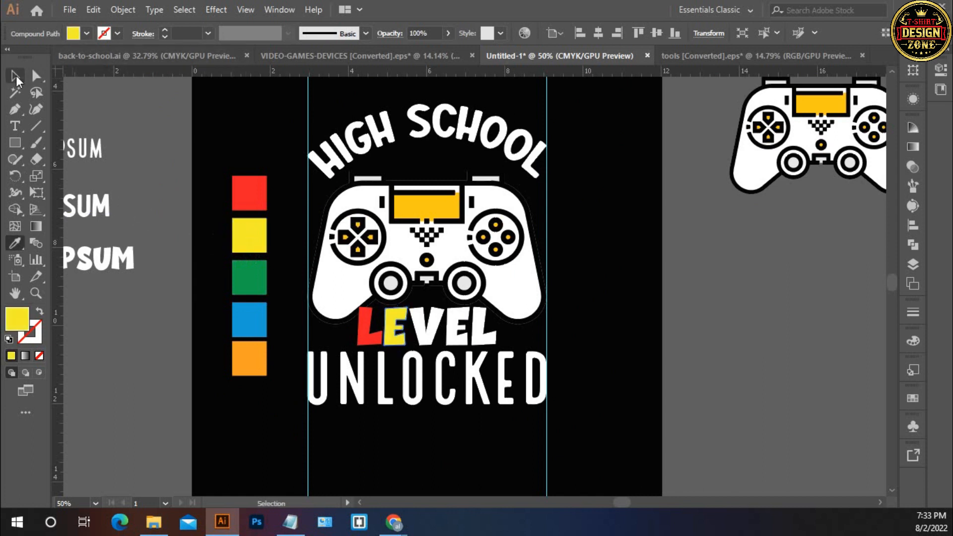
pyautogui.click(401, 430)
pyautogui.click(423, 327)
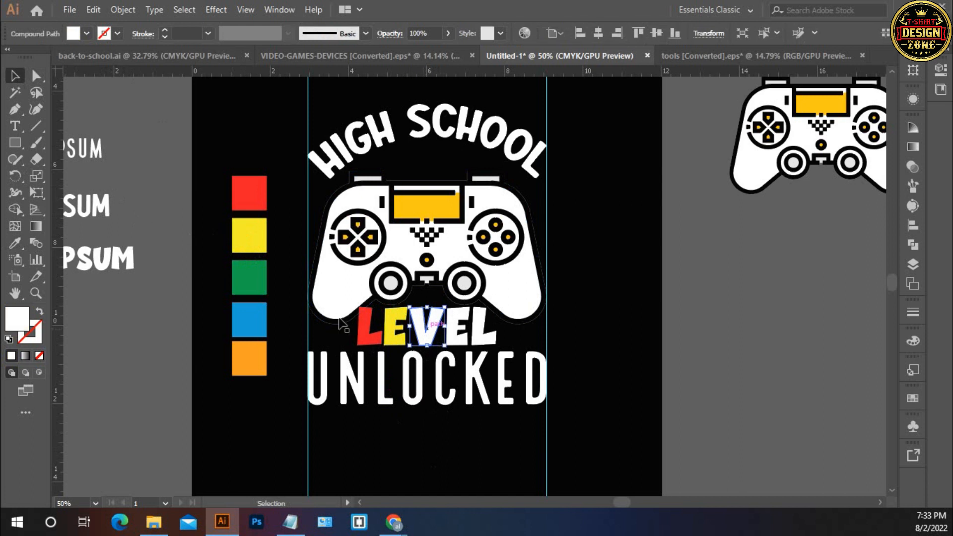
pyautogui.press('i')
pyautogui.click(261, 273)
pyautogui.click(15, 75)
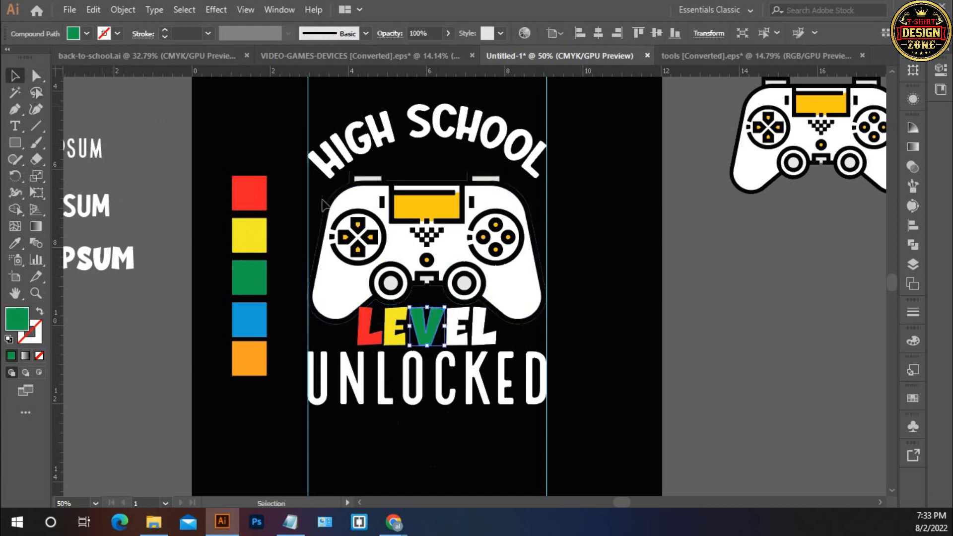
# Step: Fill the second E of "LEVEL" with the blue swatch colour and the last L with the orange one
pyautogui.click(457, 346)
pyautogui.press('i')
pyautogui.click(263, 320)
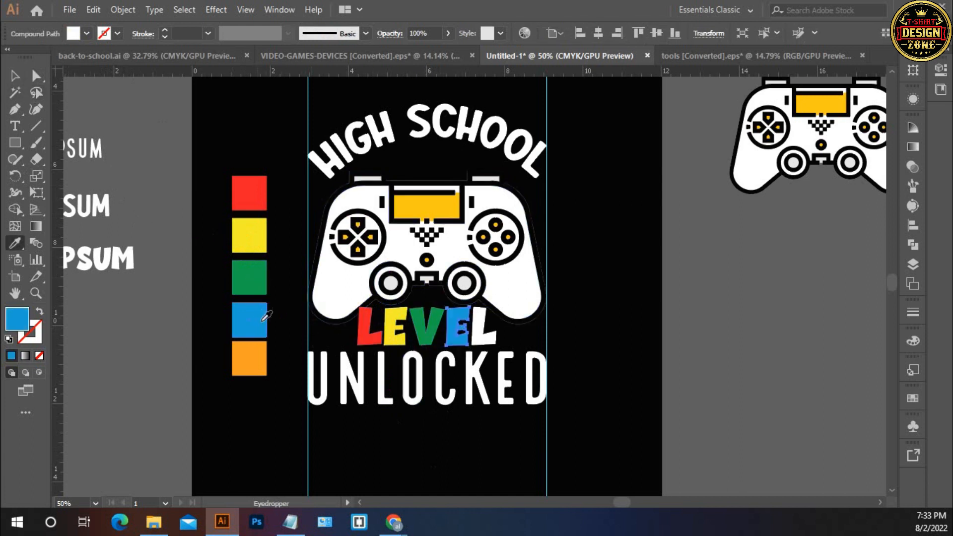
pyautogui.click(15, 75)
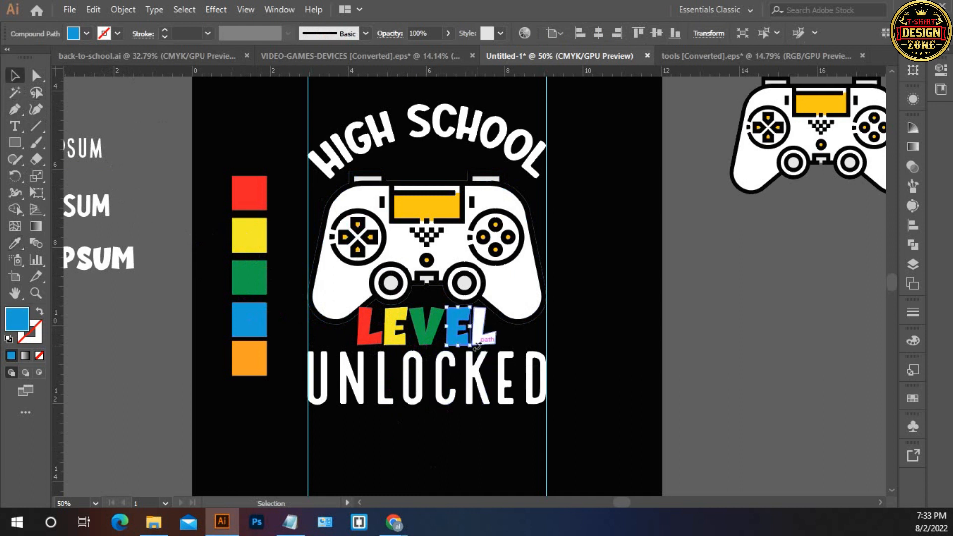
pyautogui.click(491, 340)
pyautogui.press('i')
pyautogui.click(249, 358)
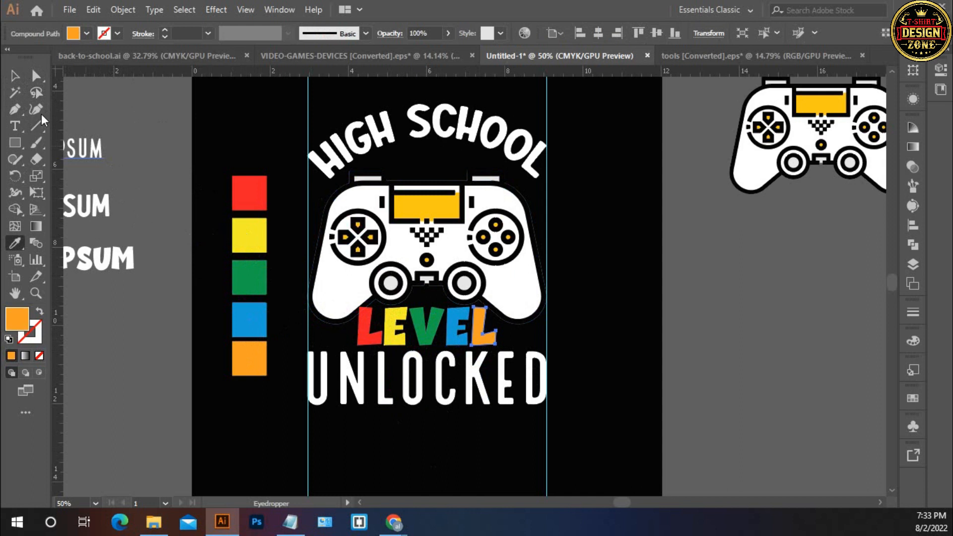
pyautogui.click(15, 75)
pyautogui.click(573, 392)
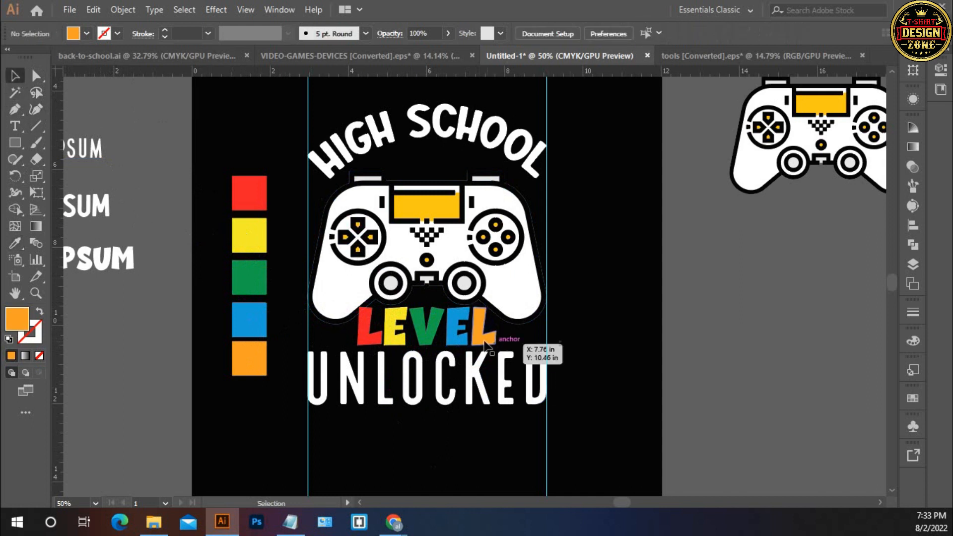
pyautogui.click(371, 326)
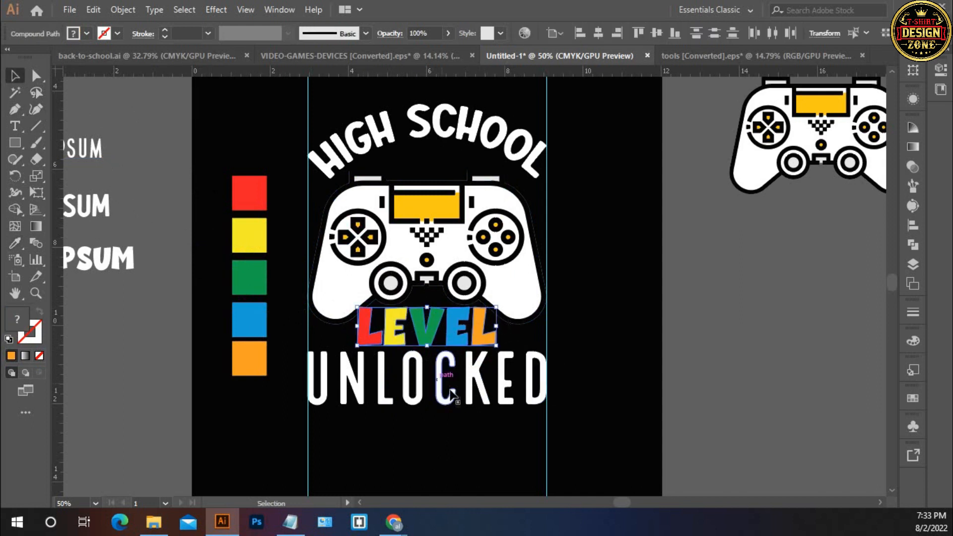
pyautogui.click(627, 476)
pyautogui.click(511, 405)
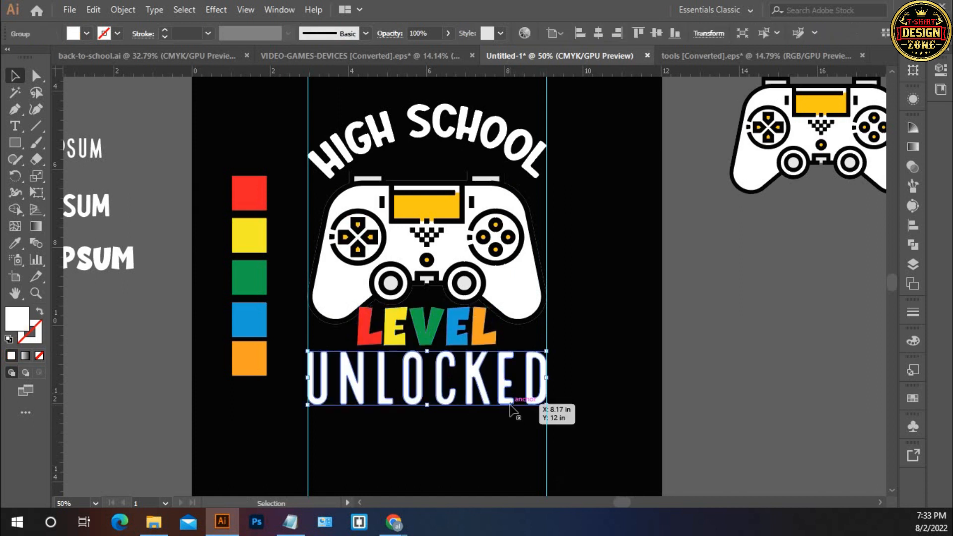
pyautogui.click(611, 344)
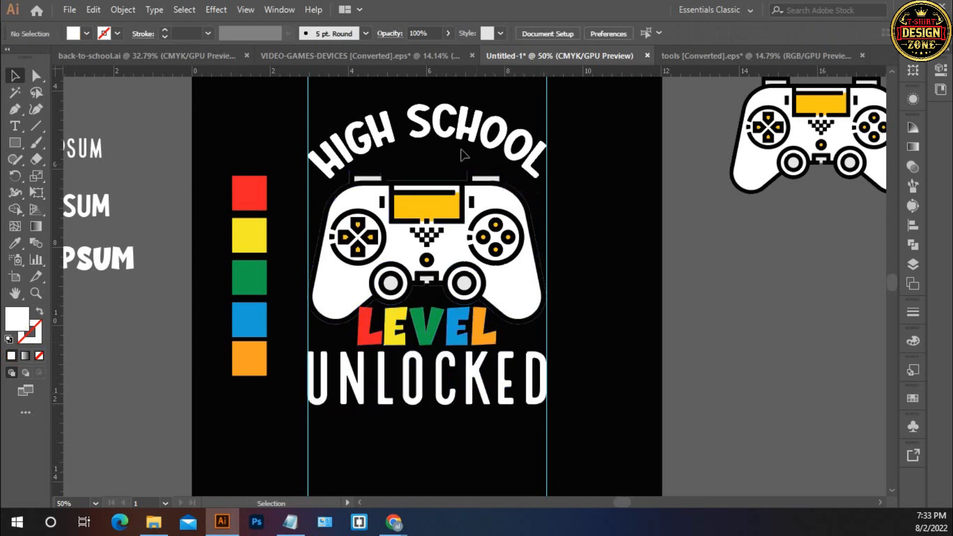
# Step: Scale the game controller down slightly about its centre, keeping its proportions, to leave more space around it
pyautogui.click(516, 263)
pyautogui.moveTo(544, 249); pyautogui.dragTo(551, 184)
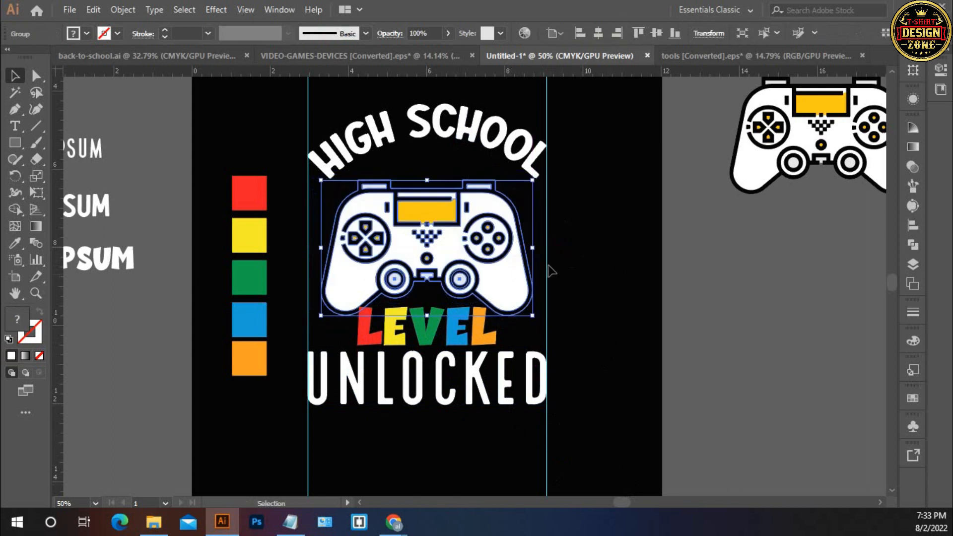
pyautogui.moveTo(533, 248); pyautogui.dragTo(534, 248)
pyautogui.click(571, 274)
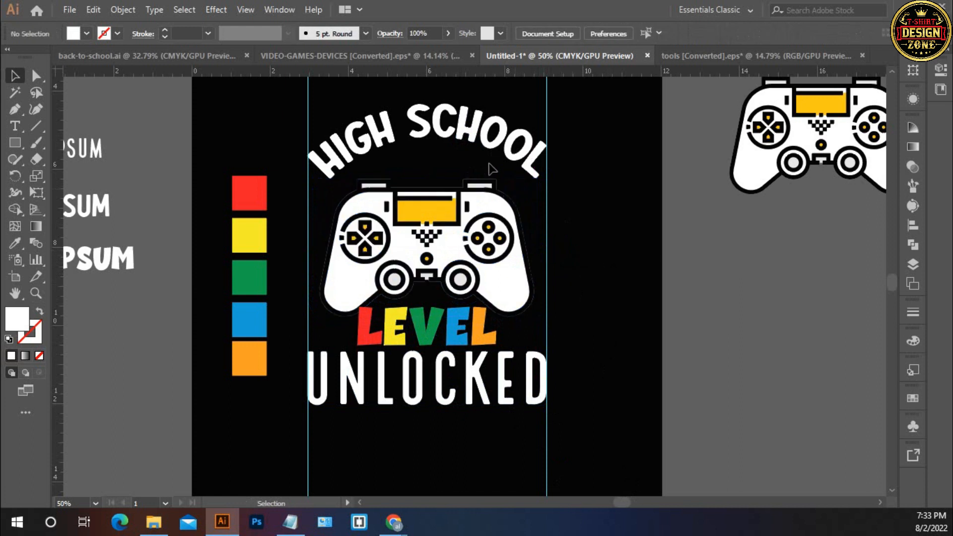
# Step: Nudge the arched "HIGH SCHOOL" lettering down in small increments so it sits closer to the controller
pyautogui.click(437, 119)
pyautogui.press('Down')
pyautogui.press('Down')
pyautogui.press('Down')
pyautogui.press('Down')
pyautogui.press('Down')
pyautogui.press('Down')
pyautogui.click(576, 279)
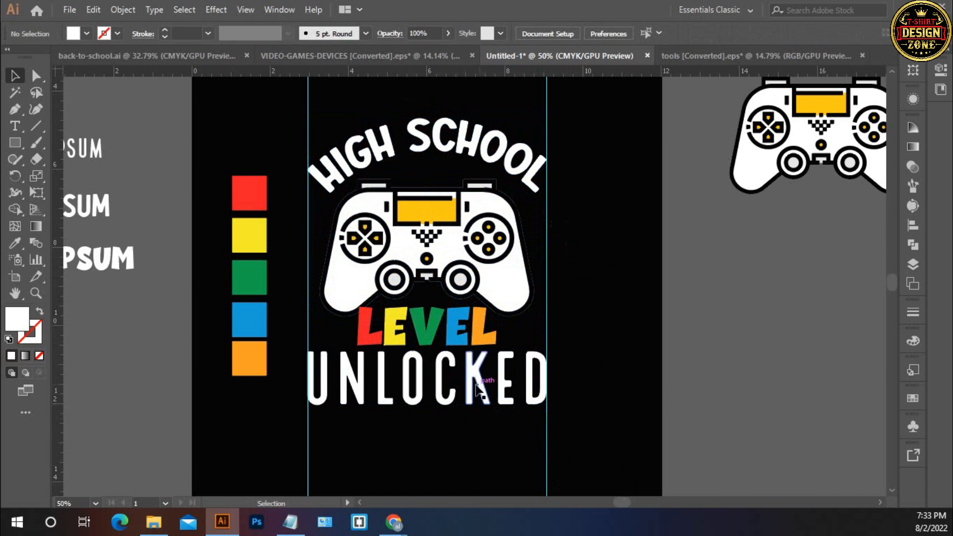
# Step: Ungroup the arched "HIGH SCHOOL" lettering into individual letters
pyautogui.click(453, 153)
pyautogui.rightClick(451, 149)
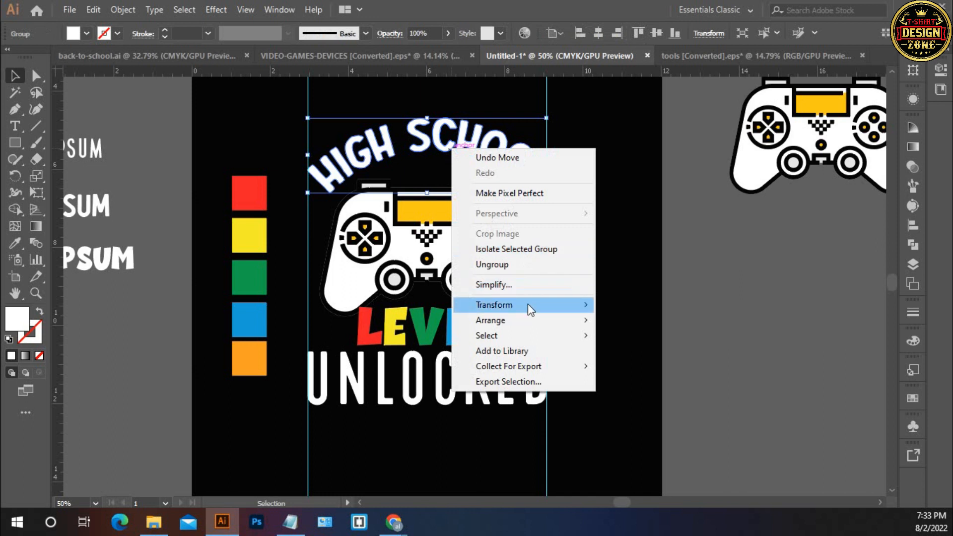
pyautogui.click(513, 265)
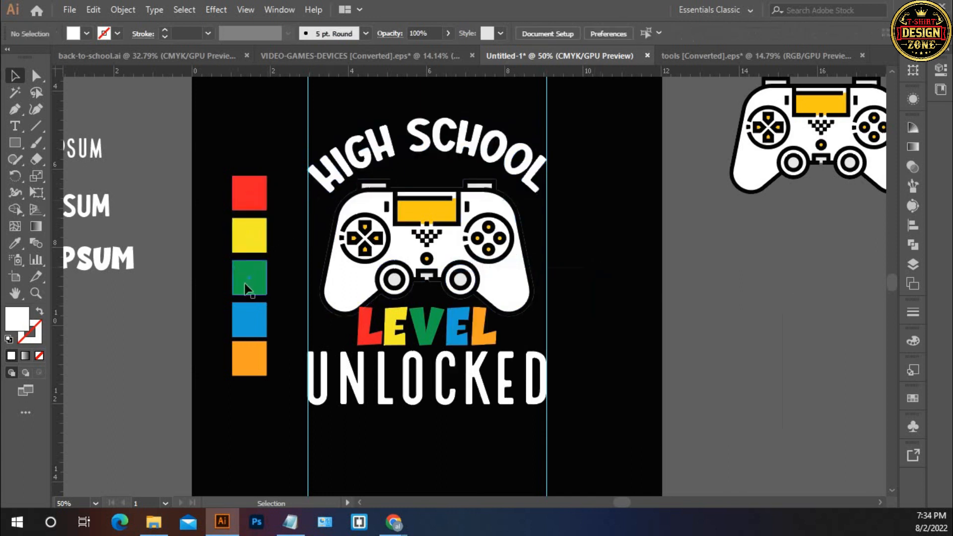
# Step: Fill the first H of "HIGH" and the S and L of "SCHOOL" with the red swatch colour using the Eyedropper
pyautogui.click(329, 179)
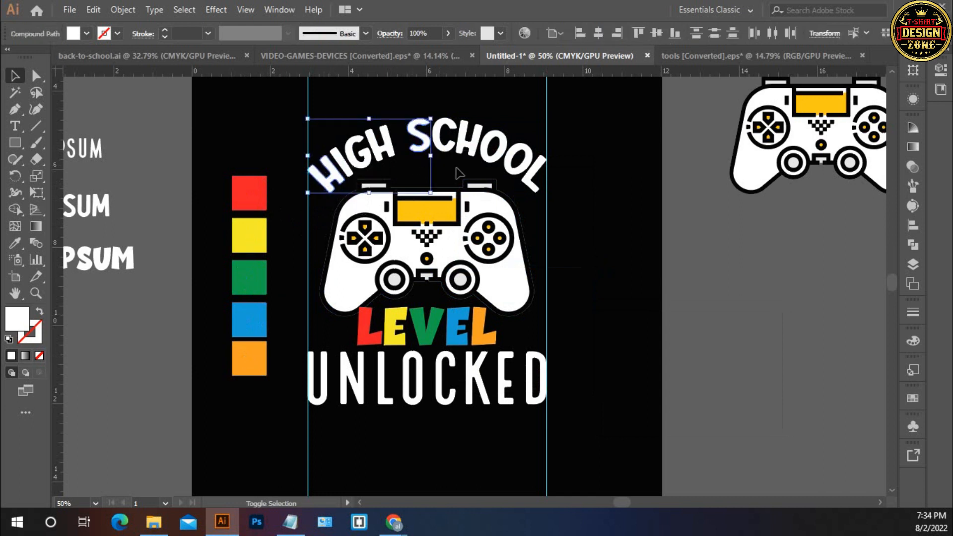
pyautogui.keyDown('shift'); pyautogui.click(533, 183); pyautogui.keyUp('shift')
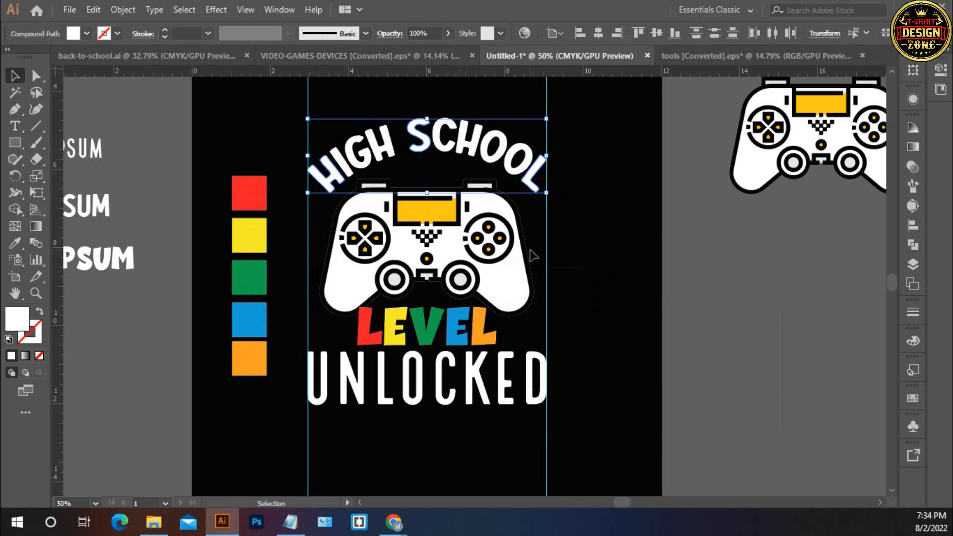
pyautogui.press('i')
pyautogui.click(255, 198)
pyautogui.press('v')
pyautogui.click(209, 127)
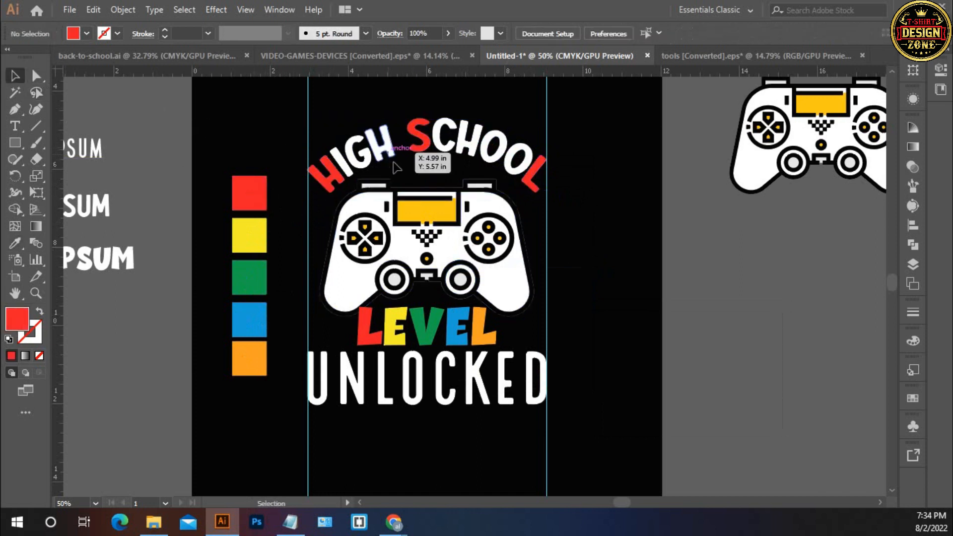
# Step: Fill the I of "HIGH" and the C of "SCHOOL" with the yellow swatch colour
pyautogui.click(347, 168)
pyautogui.keyDown('shift'); pyautogui.click(444, 141); pyautogui.keyUp('shift')
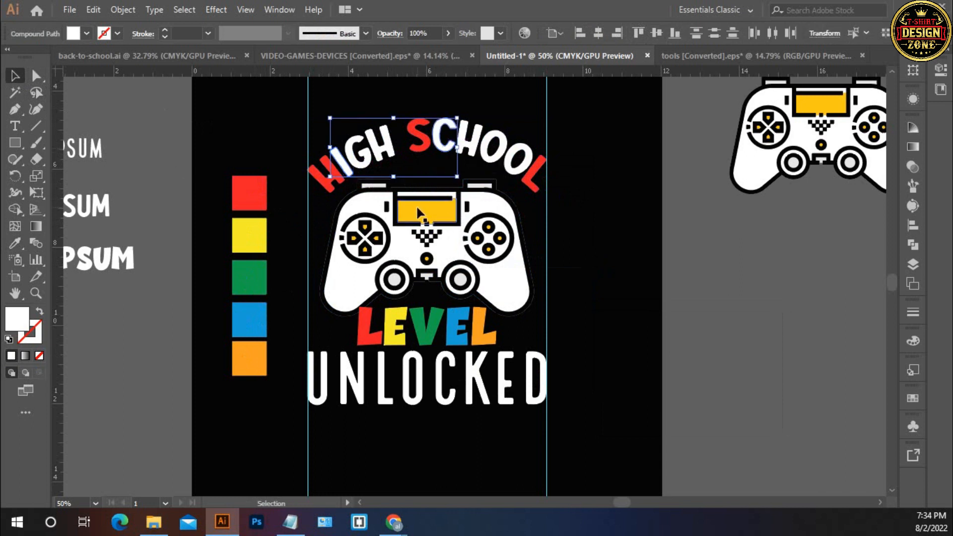
pyautogui.press('i')
pyautogui.click(251, 233)
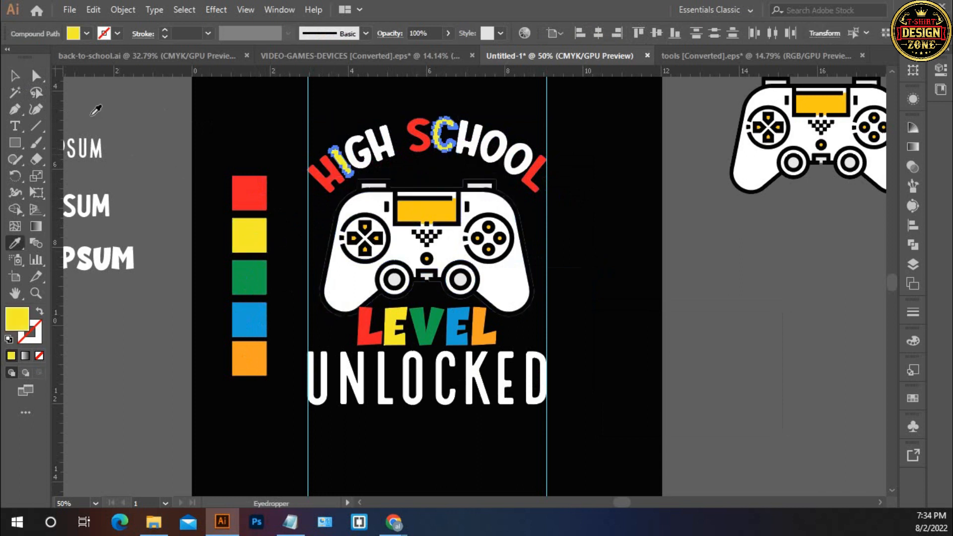
pyautogui.click(16, 76)
# Step: Fill the G of "HIGH" and the H of "SCHOOL" with the green swatch colour
pyautogui.click(358, 152)
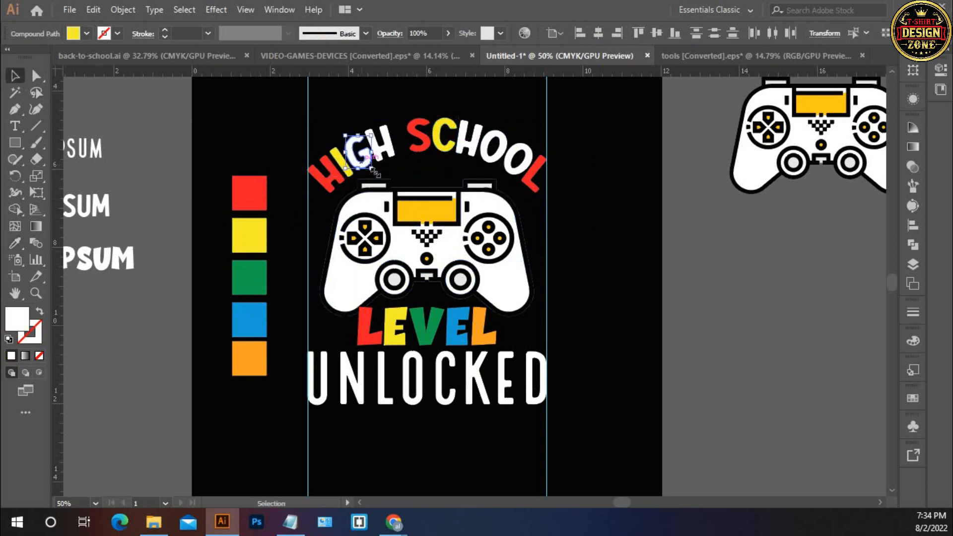
pyautogui.keyDown('shift'); pyautogui.click(467, 151); pyautogui.keyUp('shift')
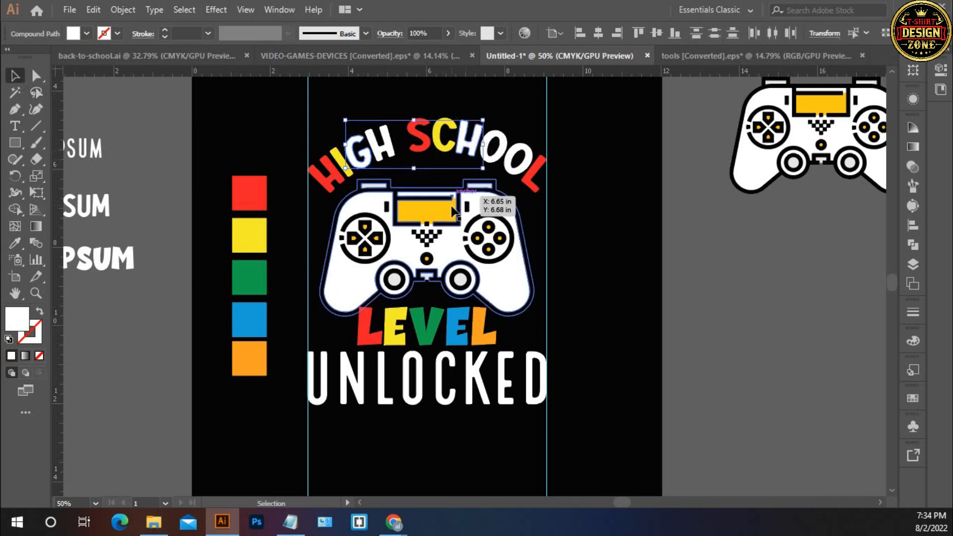
pyautogui.press('i')
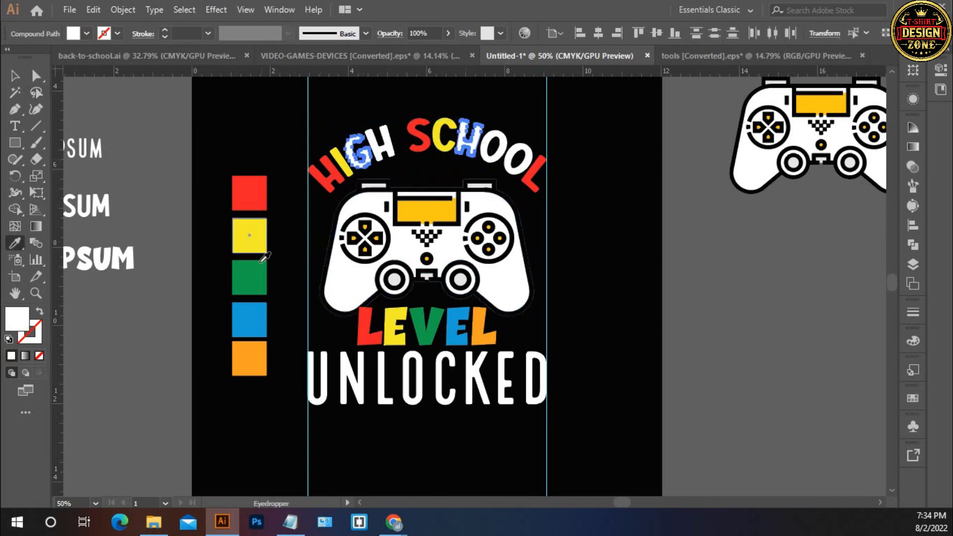
pyautogui.click(251, 276)
pyautogui.click(16, 77)
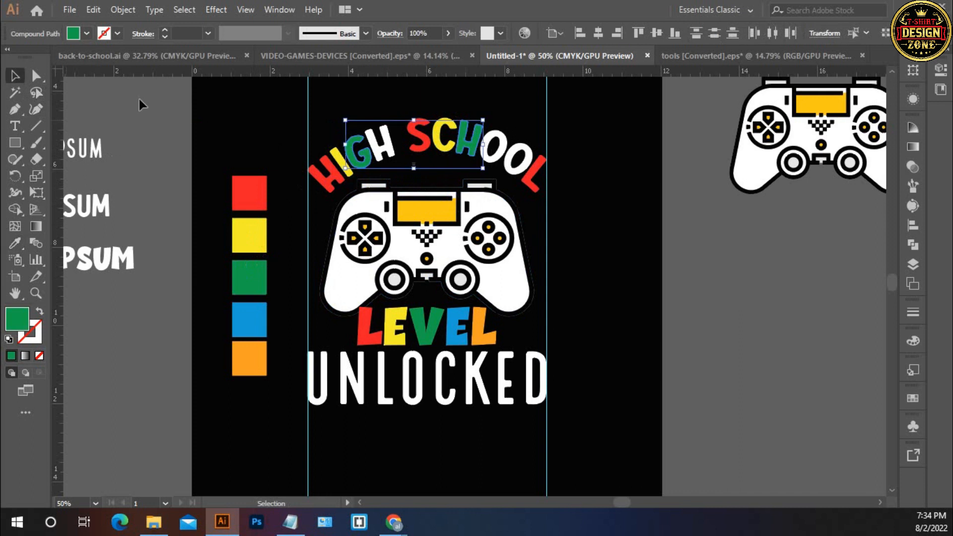
# Step: Fill the last H of "HIGH" and the first O of "SCHOOL" with the blue swatch colour
pyautogui.click(389, 153)
pyautogui.keyDown('shift'); pyautogui.click(494, 149); pyautogui.keyUp('shift')
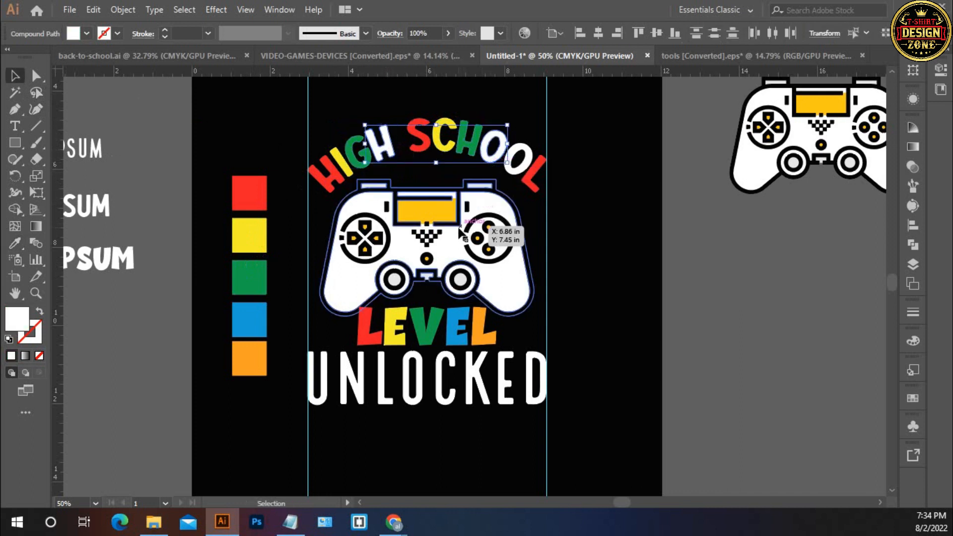
pyautogui.press('i')
pyautogui.click(268, 317)
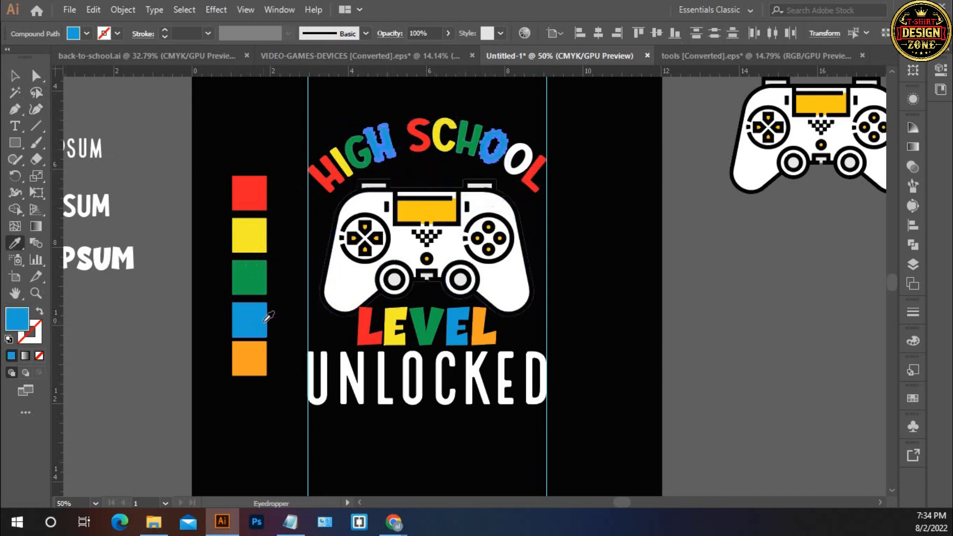
pyautogui.click(15, 77)
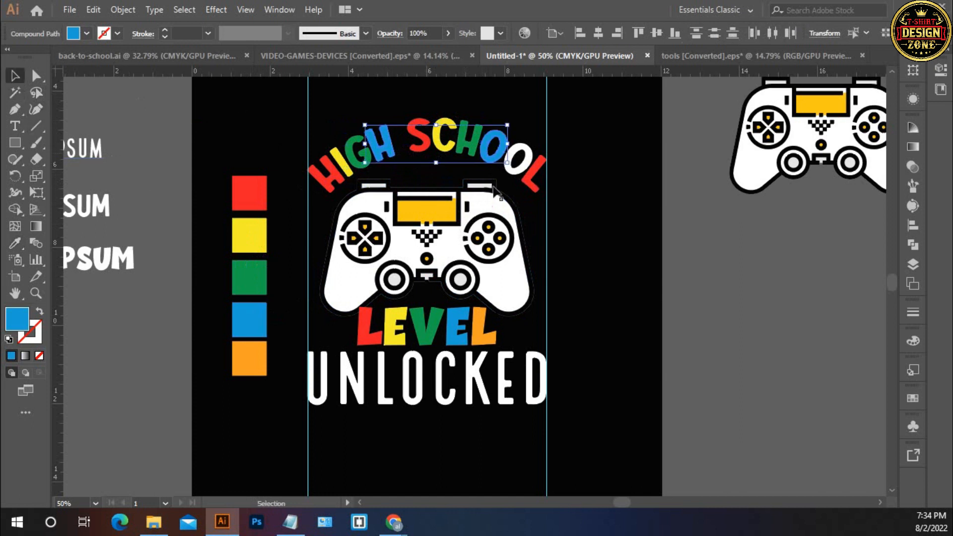
pyautogui.click(618, 257)
# Step: Fill the second O of "SCHOOL" with the orange swatch colour
pyautogui.click(511, 174)
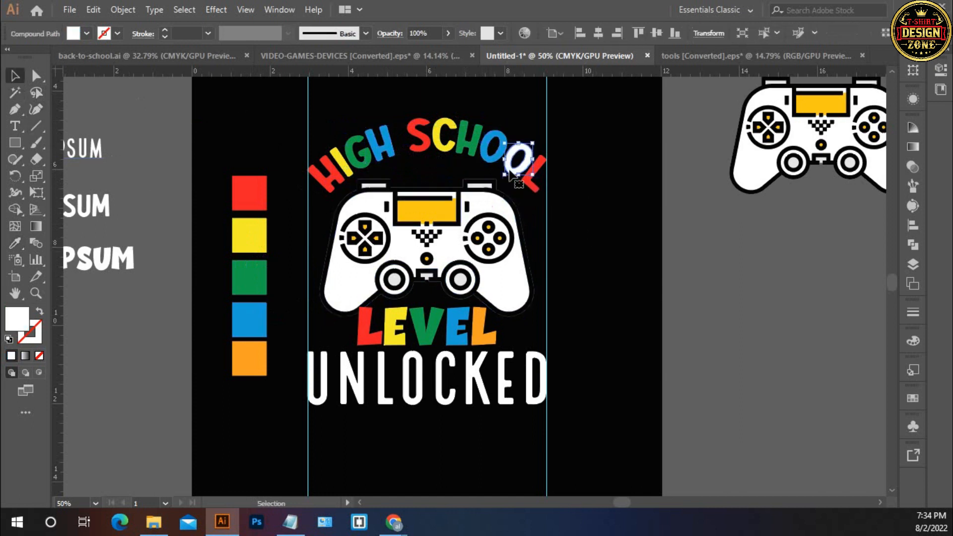
pyautogui.press('i')
pyautogui.click(255, 354)
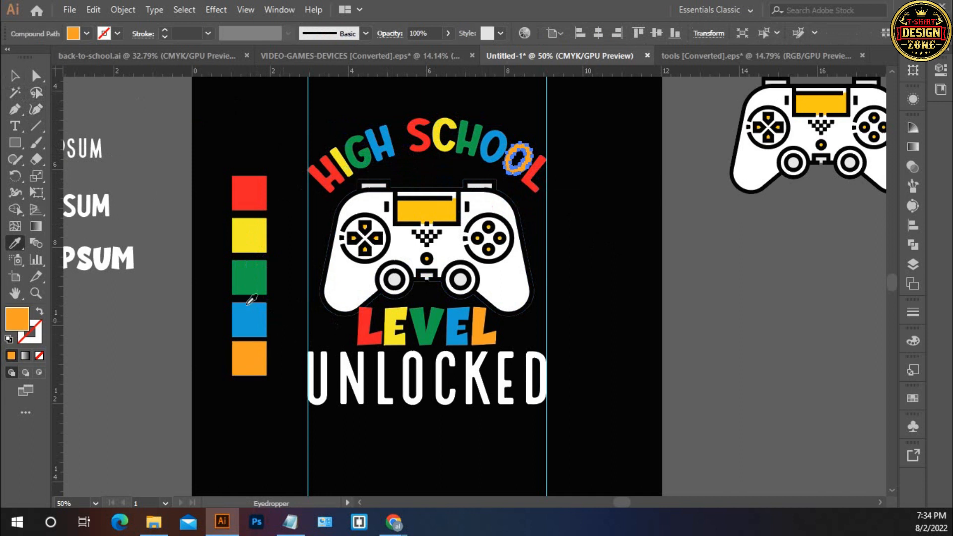
pyautogui.click(15, 77)
pyautogui.click(158, 102)
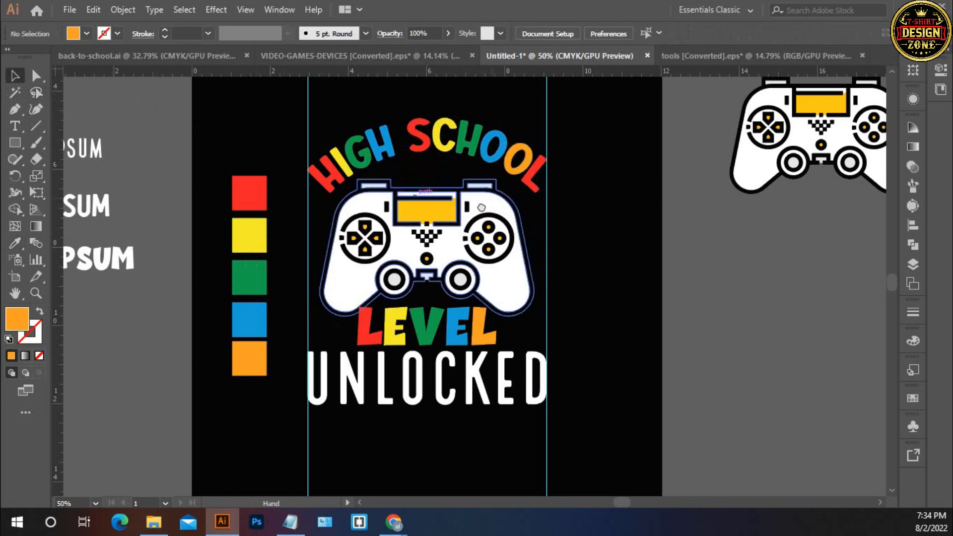
# Step: Select all the coloured letters of "HIGH SCHOOL" and group them
pyautogui.moveTo(481, 207); pyautogui.dragTo(467, 218)
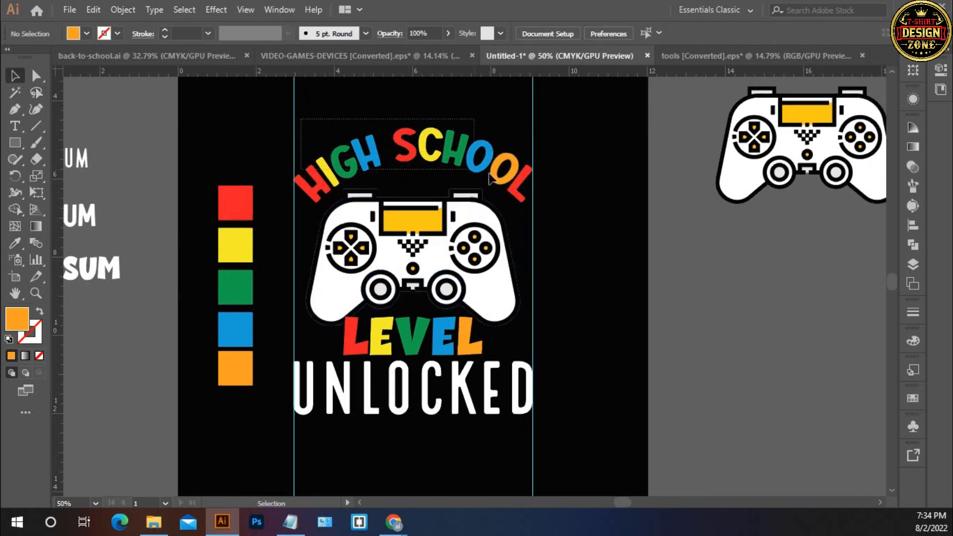
pyautogui.click(533, 188)
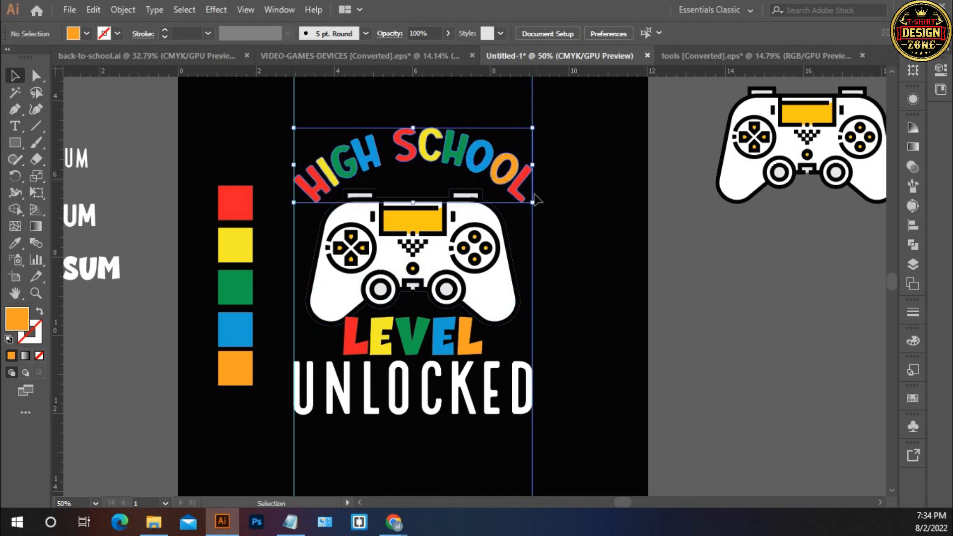
pyautogui.hotkey('ctrl', 'g')
pyautogui.click(555, 285)
pyautogui.moveTo(577, 278); pyautogui.dragTo(590, 352)
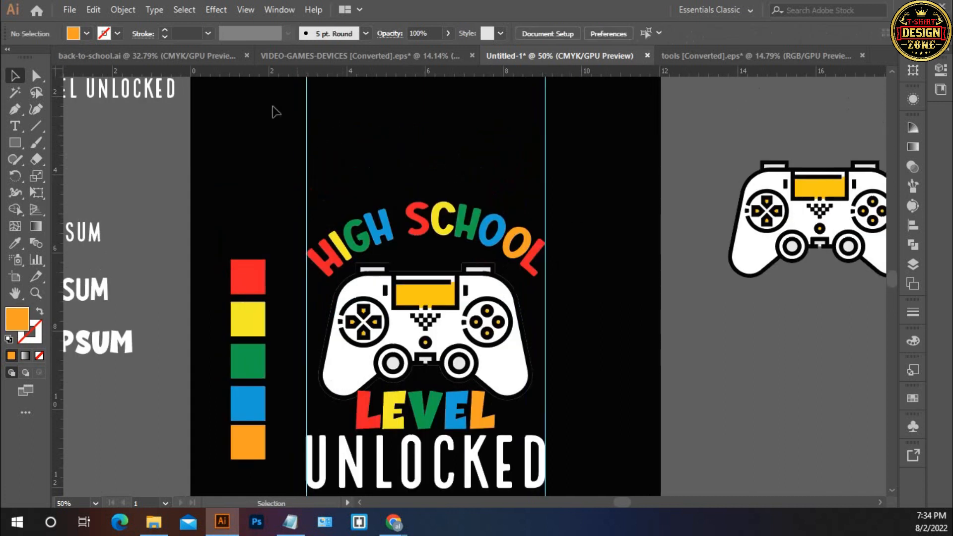
pyautogui.moveTo(578, 158); pyautogui.dragTo(568, 175)
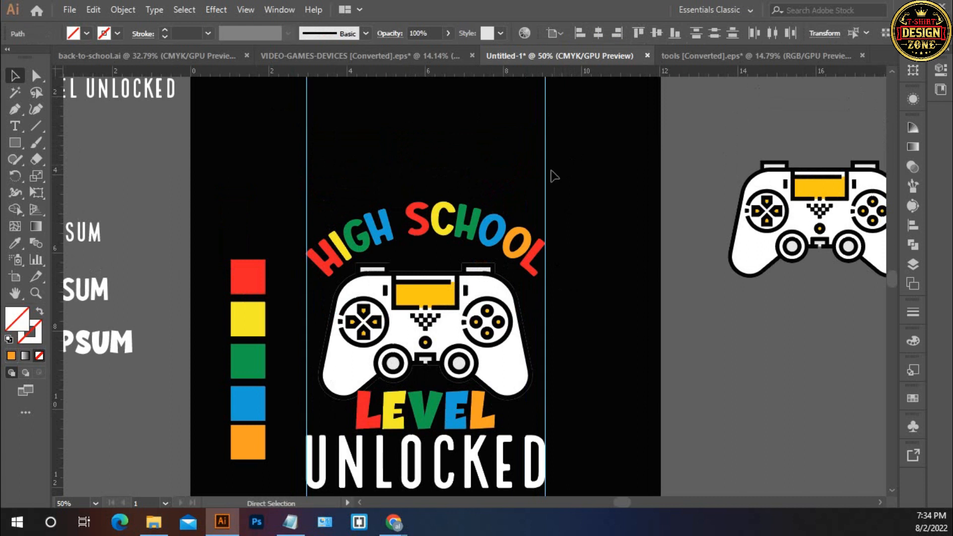
pyautogui.click(549, 174)
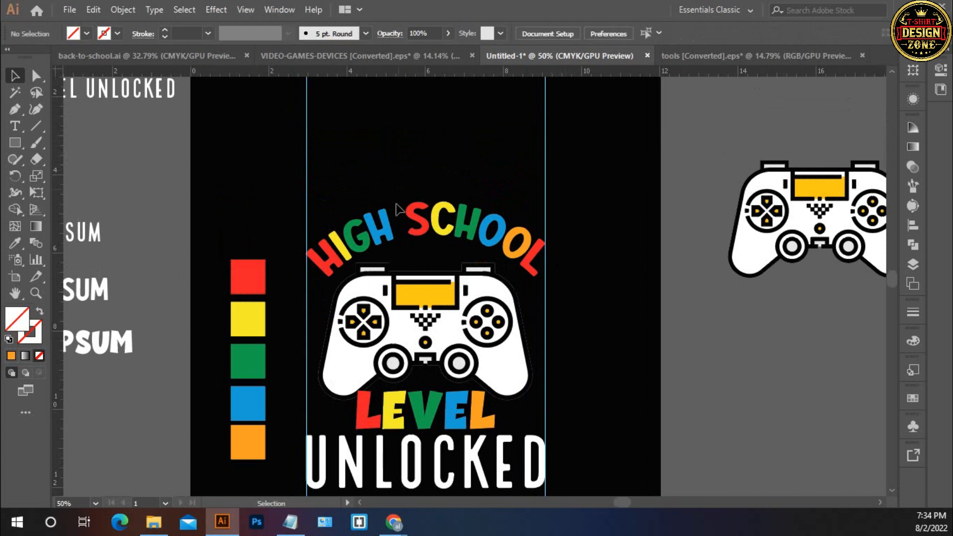
# Step: Centre the "HIGH SCHOOL" group and the "UNLOCKED" lettering horizontally on the artboard
pyautogui.click(553, 258)
pyautogui.moveTo(513, 251); pyautogui.dragTo(503, 178)
pyautogui.hotkey('ctrl', 'z')
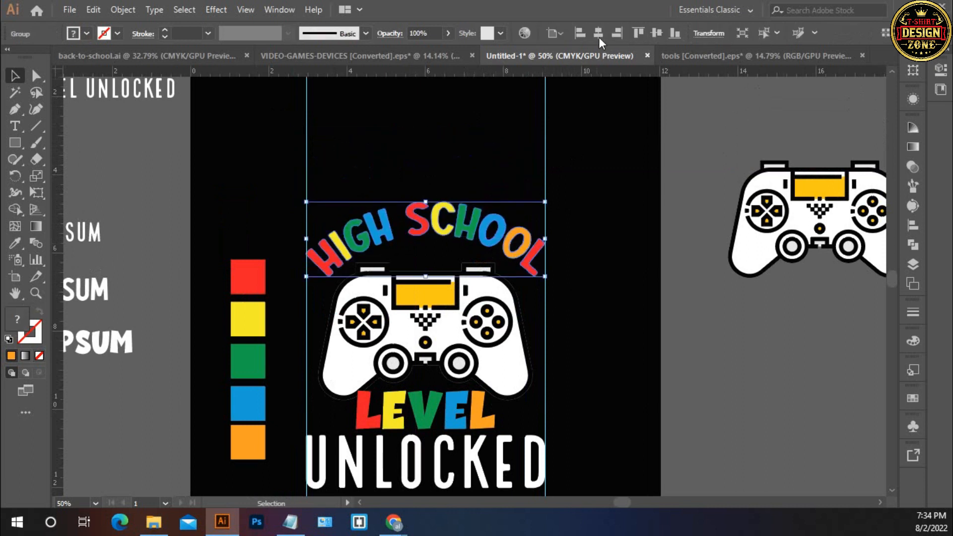
pyautogui.click(589, 197)
pyautogui.hscroll(2, 505, 313)
pyautogui.scroll(-5, 505, 312)
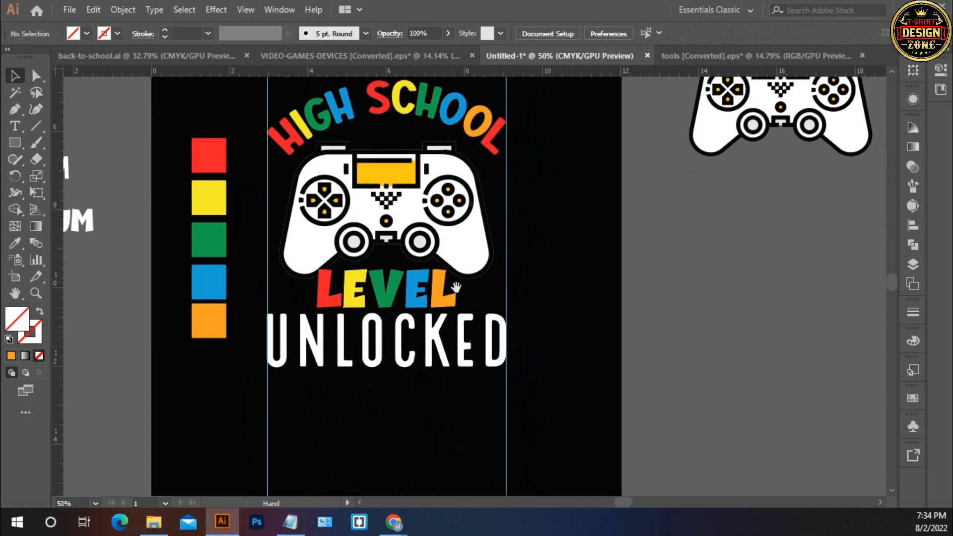
pyautogui.click(421, 347)
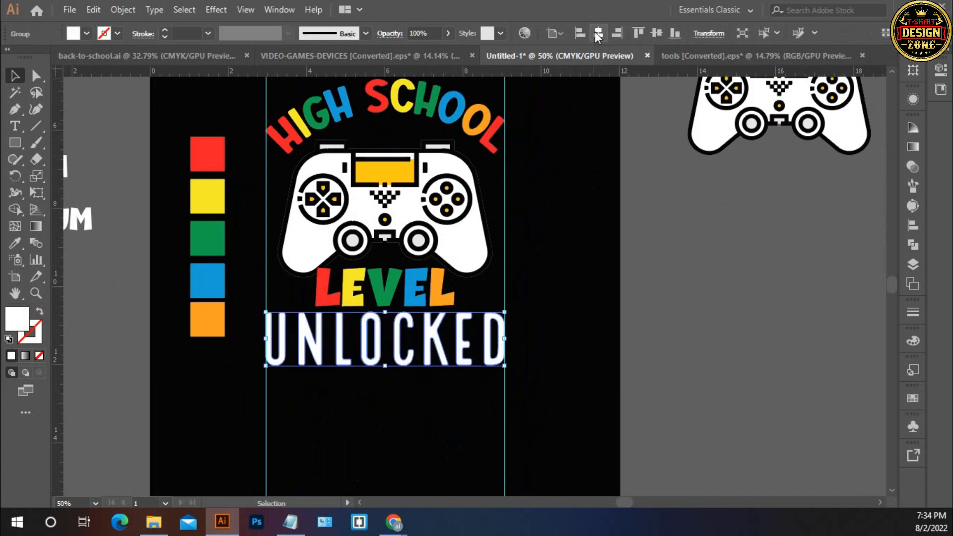
pyautogui.click(582, 201)
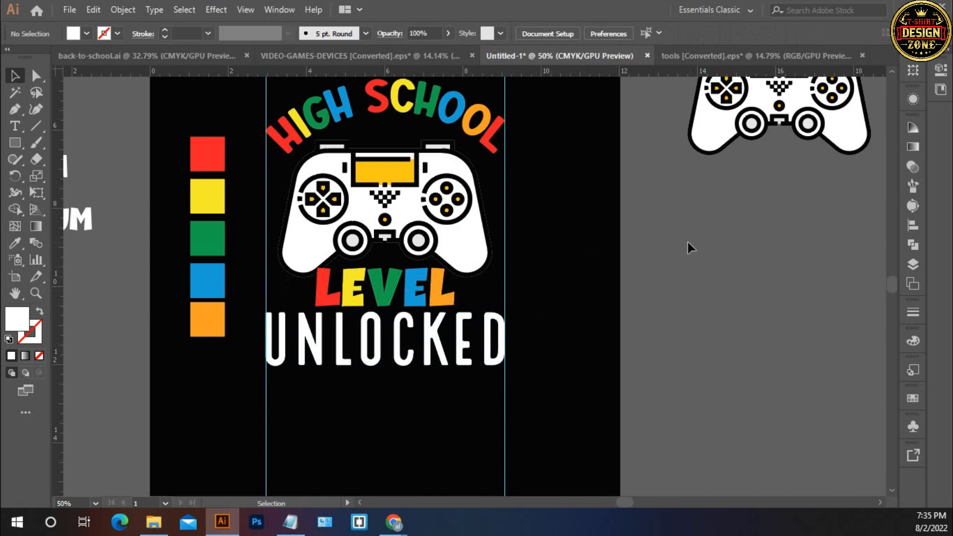
# Step: Switch to the tools [Converted].eps document and look over its school-supply icons, comparing them with the T-shirt design
pyautogui.click(689, 58)
pyautogui.click(555, 308)
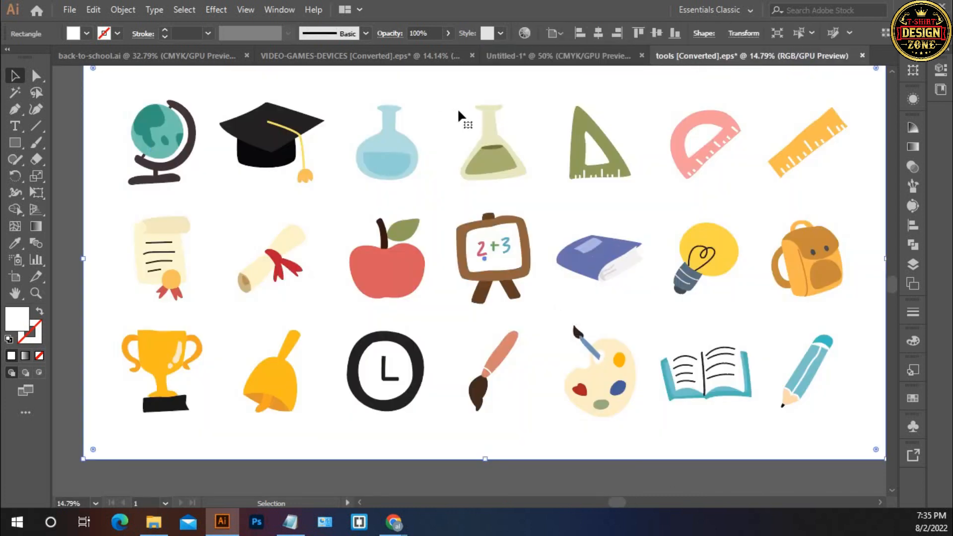
pyautogui.click(502, 58)
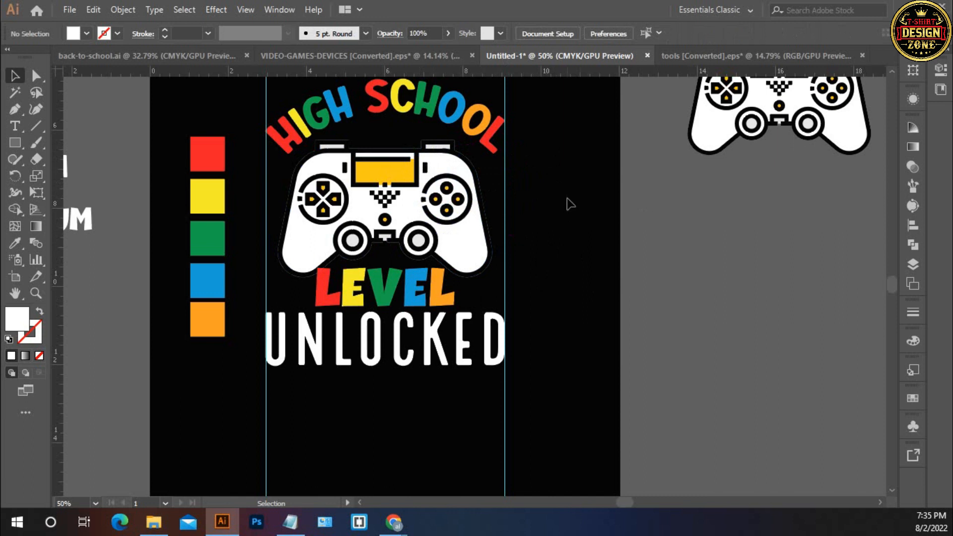
pyautogui.click(689, 58)
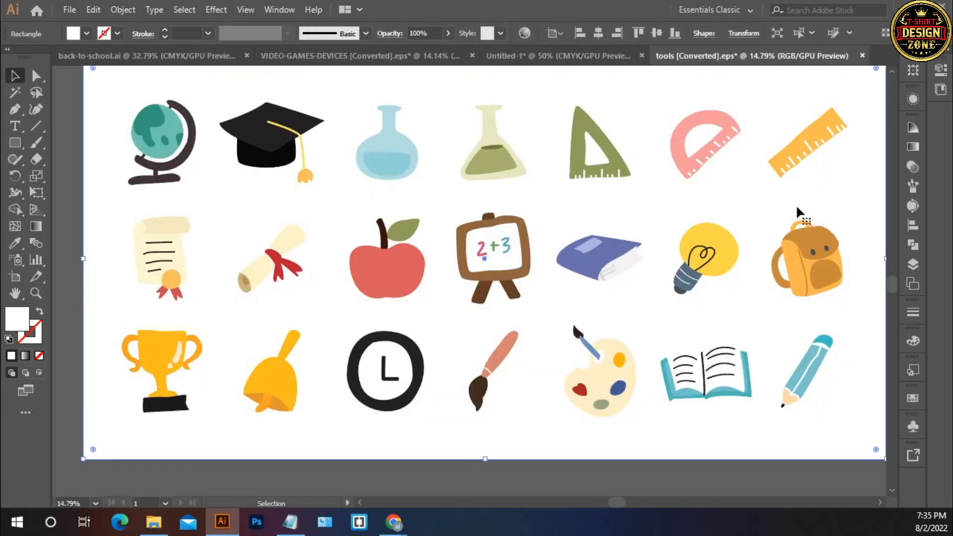
# Step: Ungroup the school-supply icon set and copy the pink protractor on its own
pyautogui.click(691, 174)
pyautogui.rightClick(692, 175)
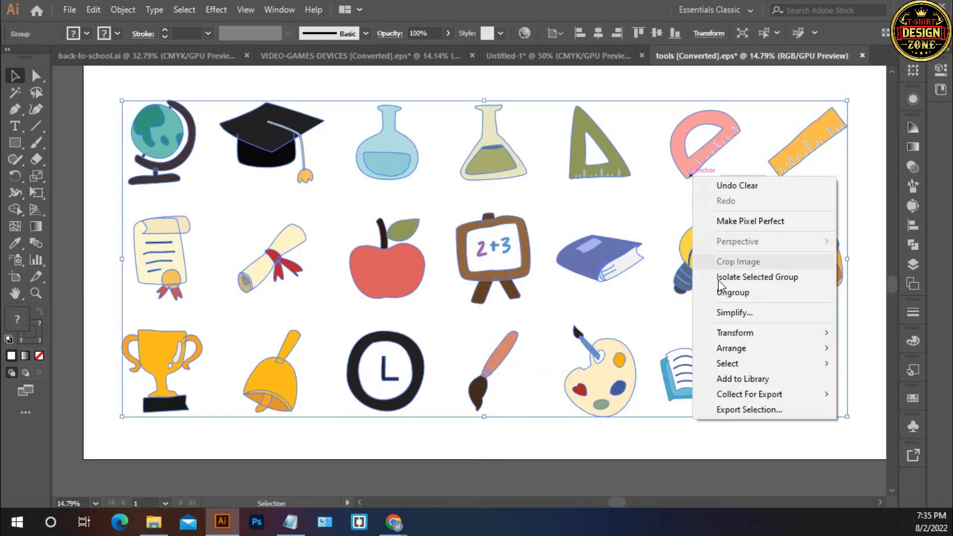
pyautogui.click(722, 293)
pyautogui.click(687, 173)
pyautogui.press('a')
pyautogui.press('v')
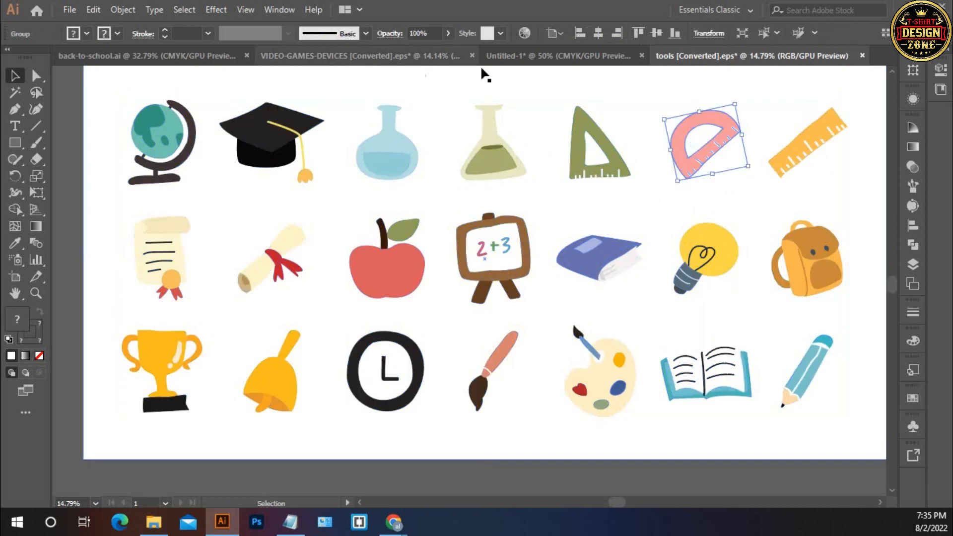
# Step: Switch to the Untitled-1 document and paste the protractor beside the black artboard
pyautogui.click(507, 58)
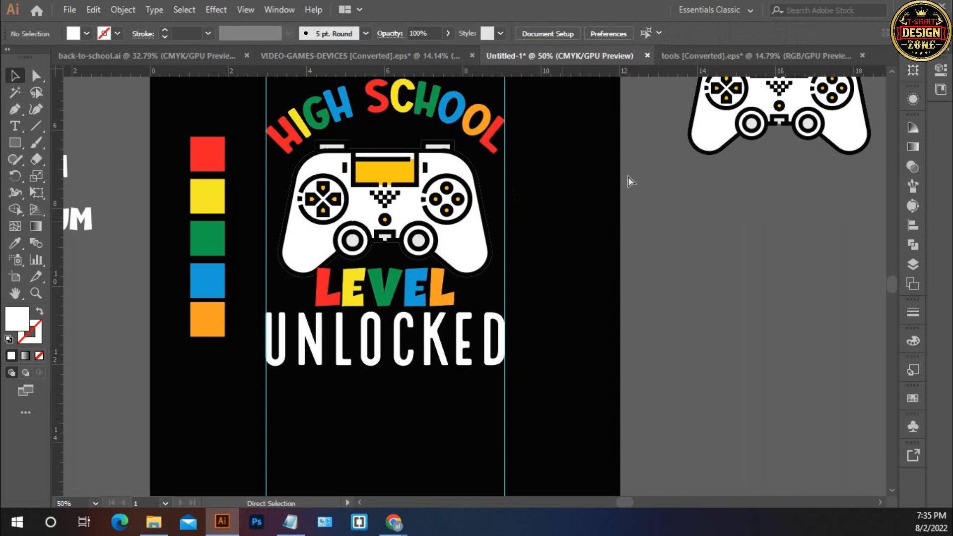
pyautogui.hotkey('ctrl', 'v')
pyautogui.moveTo(593, 283); pyautogui.dragTo(613, 264)
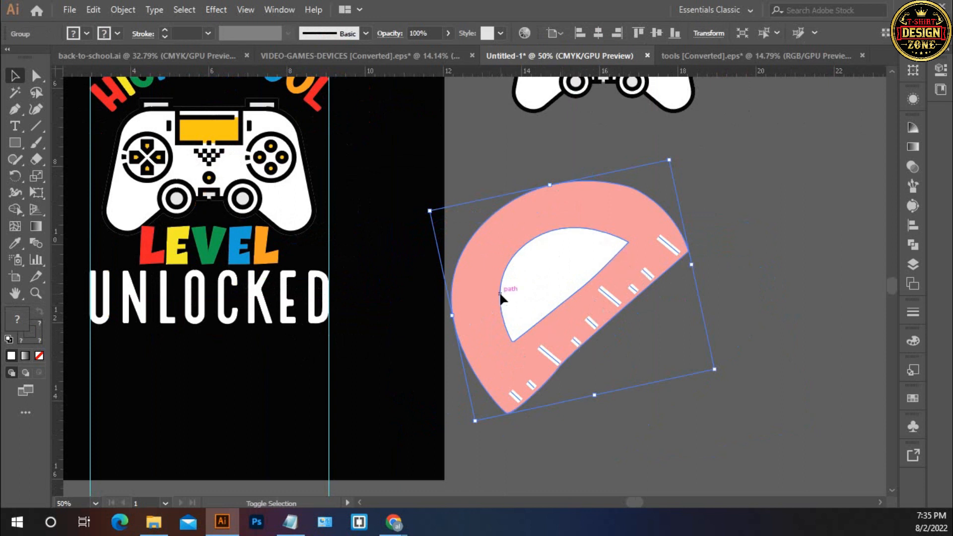
# Step: Remove the white area inside the protractor's cut-out with the Shape Builder
pyautogui.hotkey('shift', 'm')
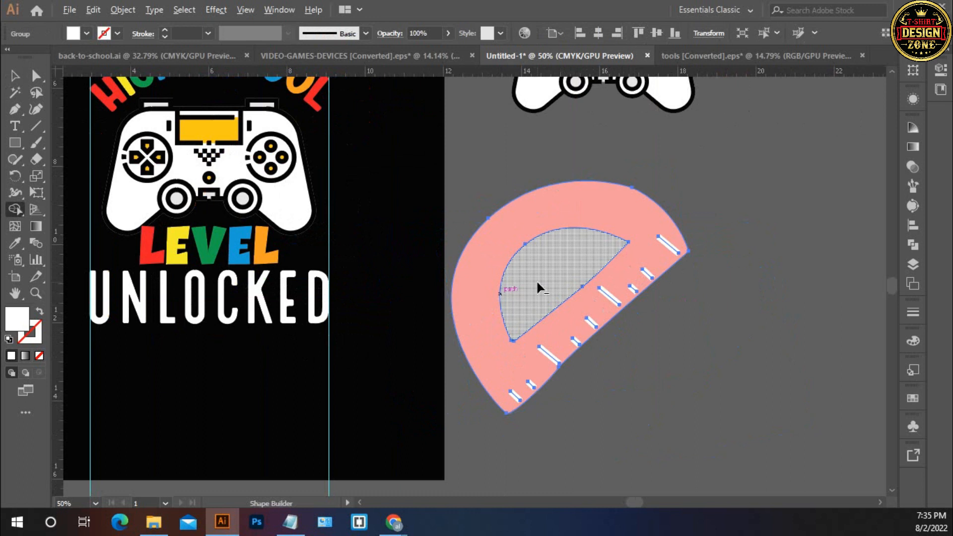
pyautogui.keyDown('alt'); pyautogui.click(540, 287); pyautogui.keyUp('alt')
pyautogui.press('v')
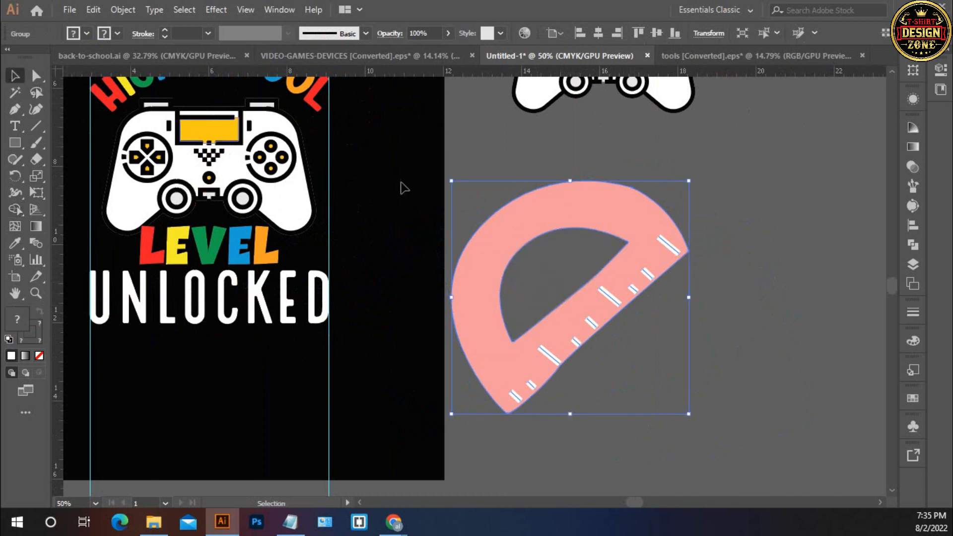
# Step: Scale the protractor down and move it in front of the first L of "LEVEL", below the controller's left grip
pyautogui.click(486, 187)
pyautogui.click(592, 300)
pyautogui.moveTo(692, 297); pyautogui.dragTo(110, 224)
pyautogui.click(641, 321)
pyautogui.click(206, 290)
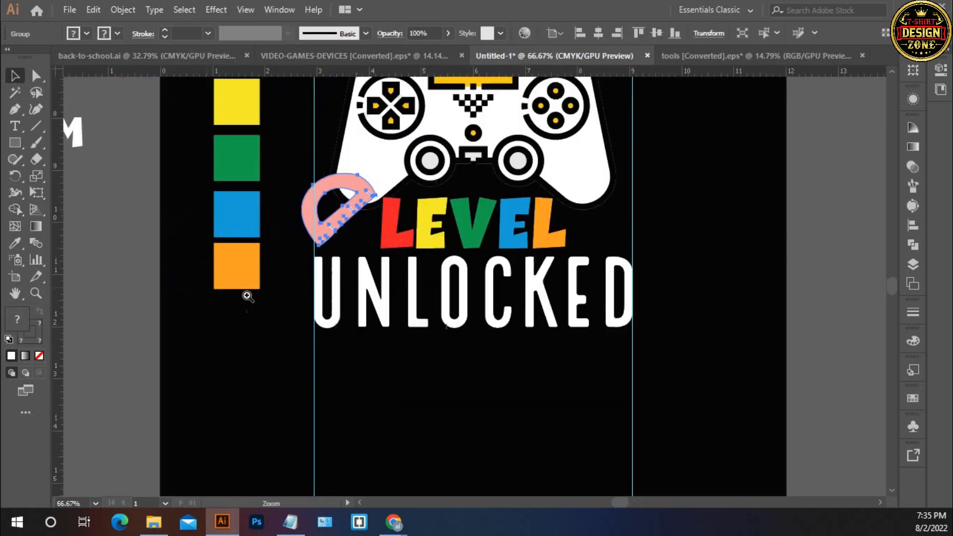
# Step: Fine-tune the protractor's size and position so it sits clear of the controller grip, the "LEVEL" lettering and "UNLOCKED"
pyautogui.keyDown('ctrl'); pyautogui.click(400, 272); pyautogui.keyUp('ctrl')
pyautogui.keyDown('ctrl'); pyautogui.click(400, 272); pyautogui.keyUp('ctrl')
pyautogui.moveTo(468, 242); pyautogui.dragTo(422, 219)
pyautogui.click(426, 244)
pyautogui.moveTo(374, 195); pyautogui.dragTo(387, 228)
pyautogui.moveTo(435, 252); pyautogui.dragTo(444, 257)
pyautogui.moveTo(403, 216); pyautogui.dragTo(402, 229)
pyautogui.moveTo(440, 262); pyautogui.dragTo(445, 273)
pyautogui.press('Down')
pyautogui.press('Down')
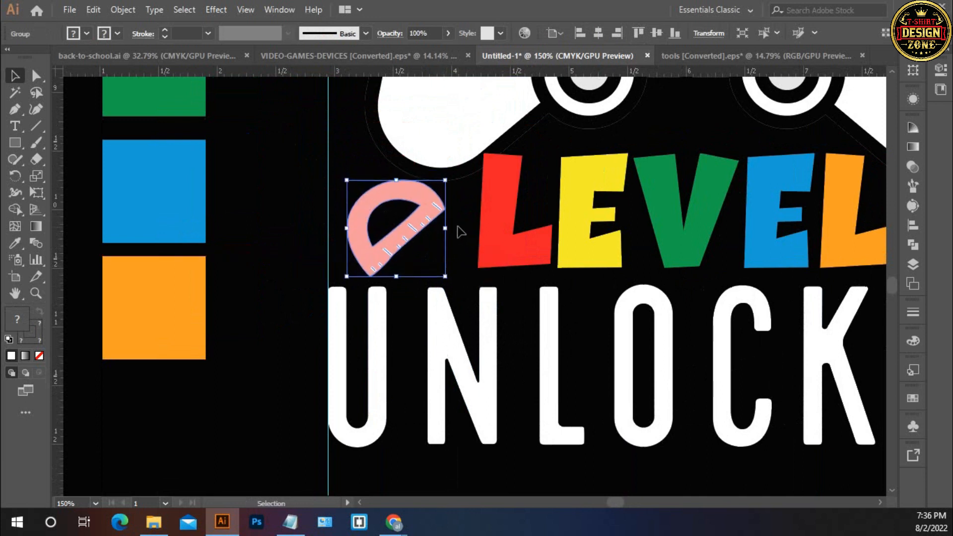
pyautogui.click(460, 231)
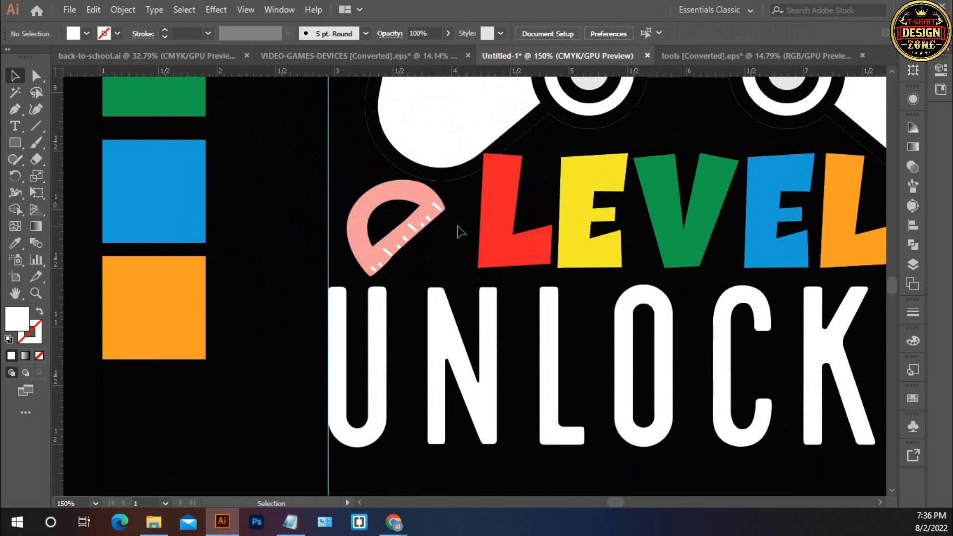
# Step: Copy the open book icon from the tools [Converted].eps document and paste it into the Untitled-1 design
pyautogui.hotkey('ctrl', '0')
pyautogui.scroll(2, 486, 303)
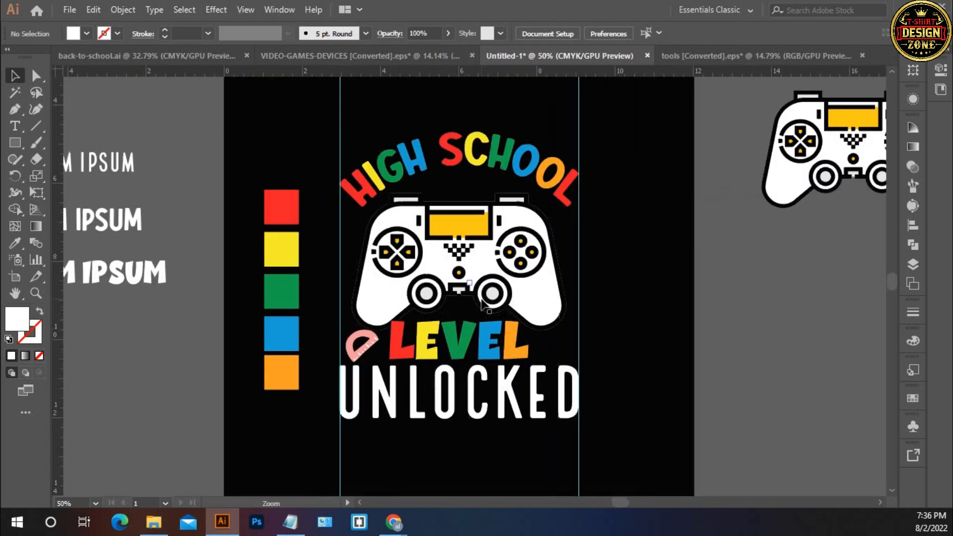
pyautogui.moveTo(495, 305); pyautogui.dragTo(370, 274)
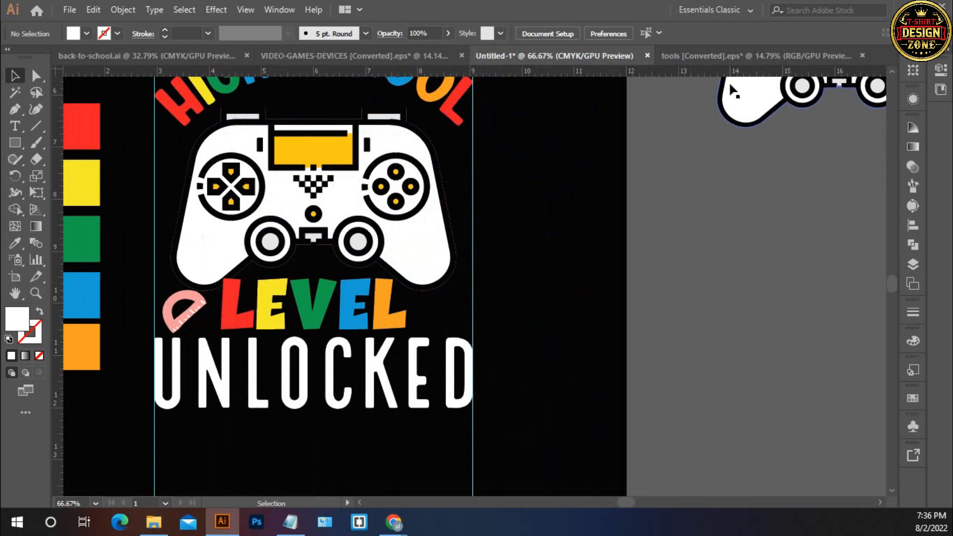
pyautogui.click(713, 57)
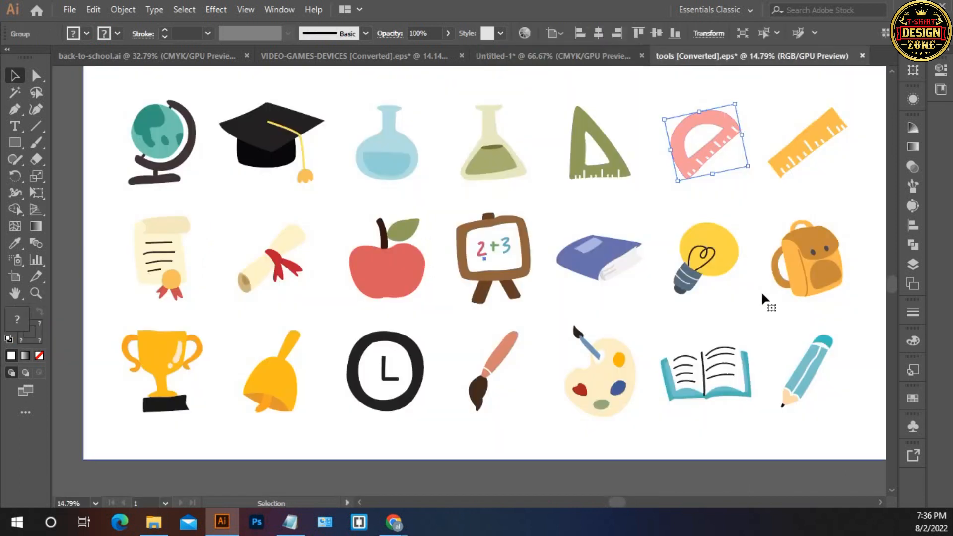
pyautogui.click(744, 378)
pyautogui.moveTo(749, 425); pyautogui.dragTo(627, 329)
pyautogui.click(619, 318)
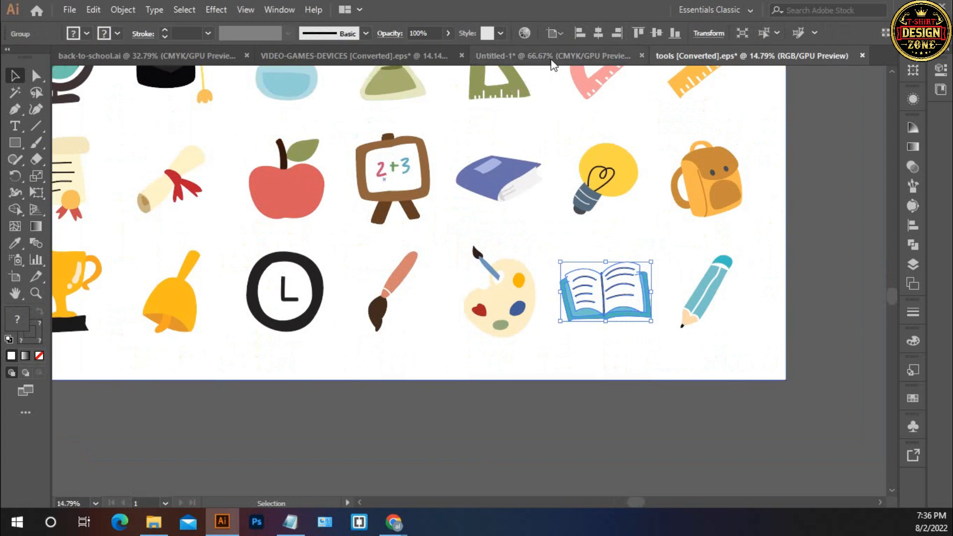
pyautogui.click(553, 55)
pyautogui.hotkey('ctrl', 'v')
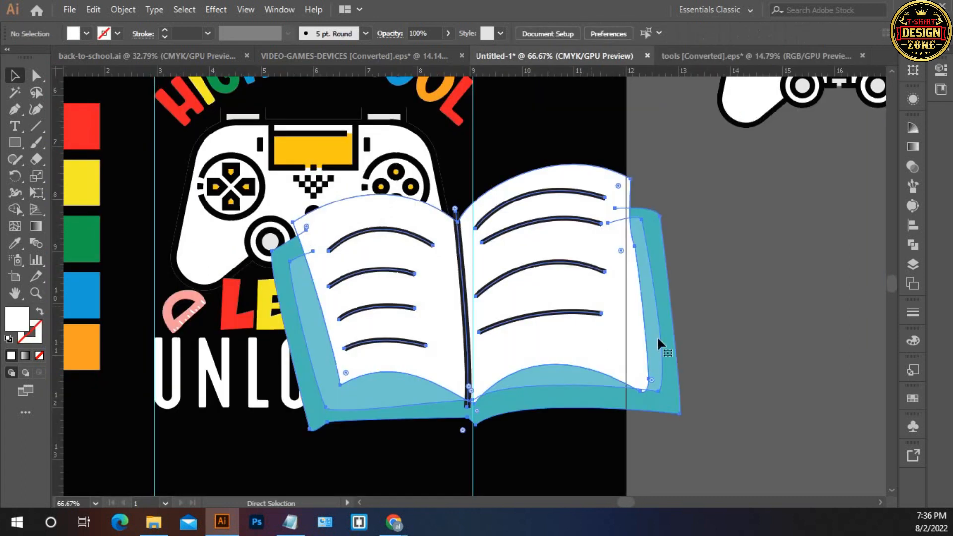
# Step: Shrink the open book and place one copy centred between "HIGH SCHOOL" and the controller, another to the right of "LEVEL"
pyautogui.moveTo(683, 298); pyautogui.dragTo(362, 160)
pyautogui.click(594, 340)
pyautogui.click(509, 310)
pyautogui.click(538, 338)
pyautogui.click(526, 357)
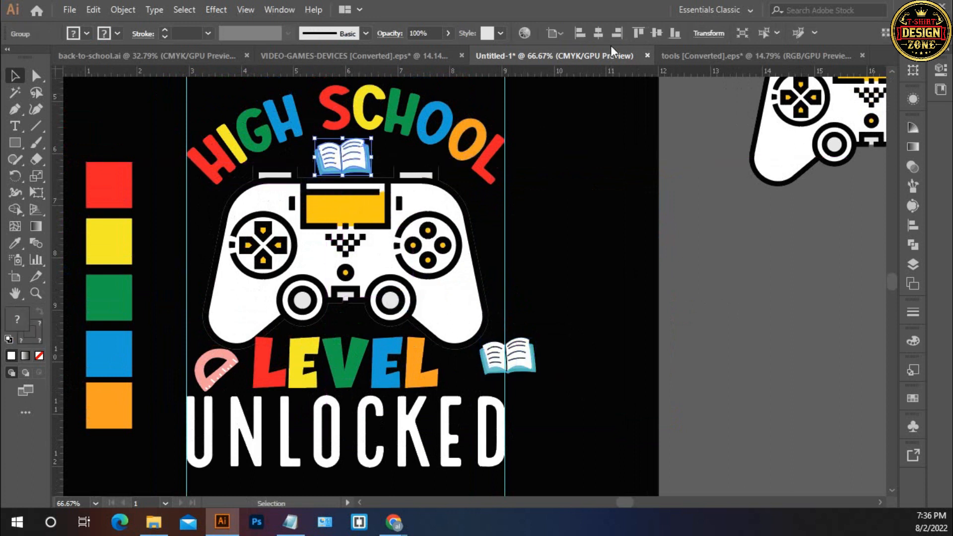
pyautogui.click(654, 184)
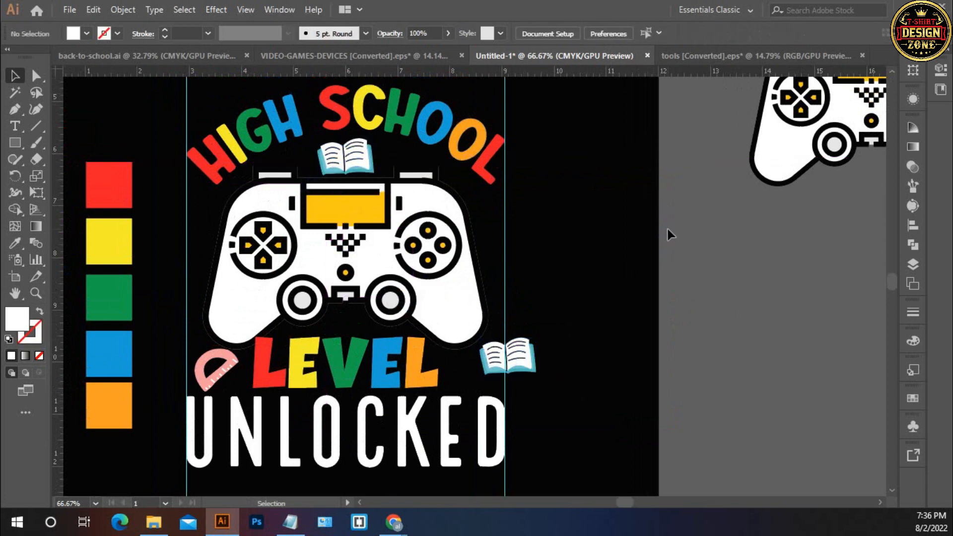
# Step: Position the second book after "LEVEL" so its outer edge meets the right guide
pyautogui.moveTo(522, 362); pyautogui.dragTo(488, 370)
pyautogui.click(553, 385)
pyautogui.keyDown('ctrl'); pyautogui.click(479, 379); pyautogui.keyUp('ctrl')
pyautogui.keyDown('ctrl'); pyautogui.click(479, 378); pyautogui.keyUp('ctrl')
pyautogui.moveTo(497, 248); pyautogui.dragTo(532, 292)
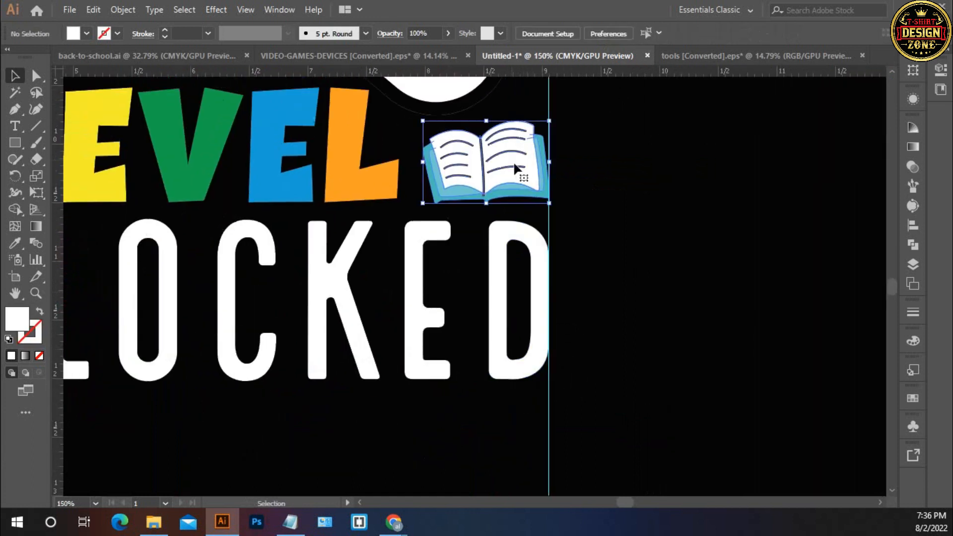
pyautogui.click(546, 201)
# Step: Shift the protractor outward to meet the left guide and group it with the book beside "LEVEL"
pyautogui.moveTo(319, 272); pyautogui.dragTo(535, 315)
pyautogui.click(143, 237)
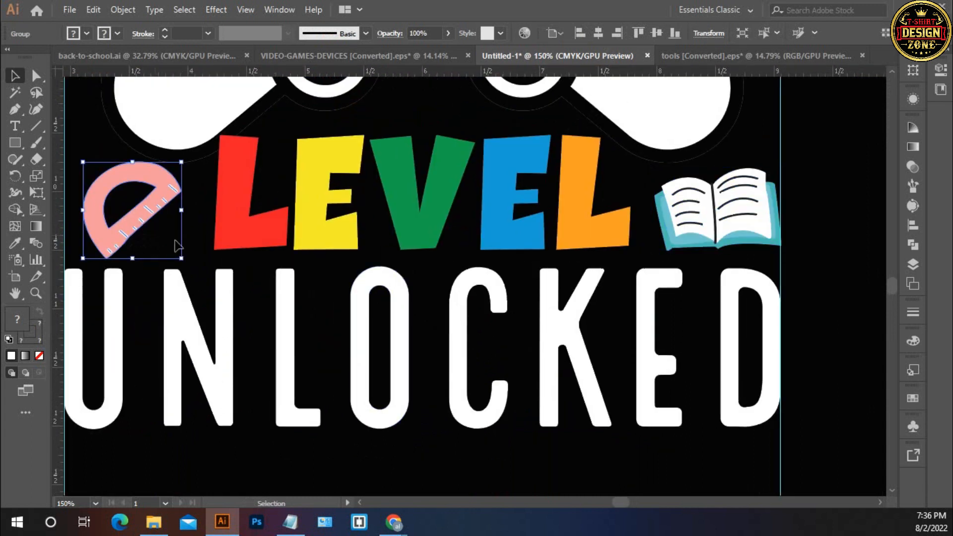
pyautogui.moveTo(227, 257); pyautogui.dragTo(314, 288)
pyautogui.press('Left')
pyautogui.press('Left')
pyautogui.press('Left')
pyautogui.press('Left')
pyautogui.press('Left')
pyautogui.press('Left')
pyautogui.keyDown('shift'); pyautogui.click(776, 273); pyautogui.keyUp('shift')
pyautogui.hotkey('ctrl', 'g')
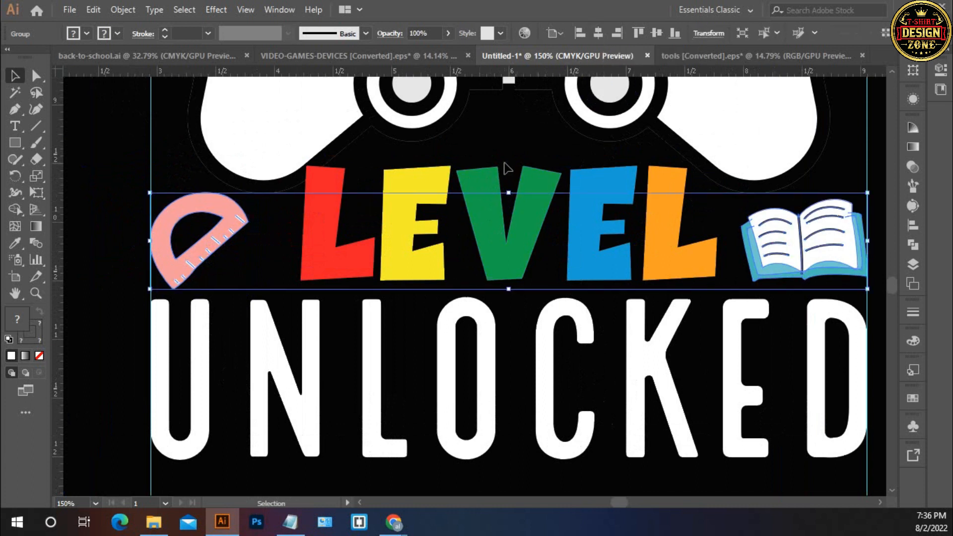
# Step: Nudge the grouped protractor and book slightly up, and align the bottom of "LEVEL" to that group
pyautogui.press('Up')
pyautogui.press('Up')
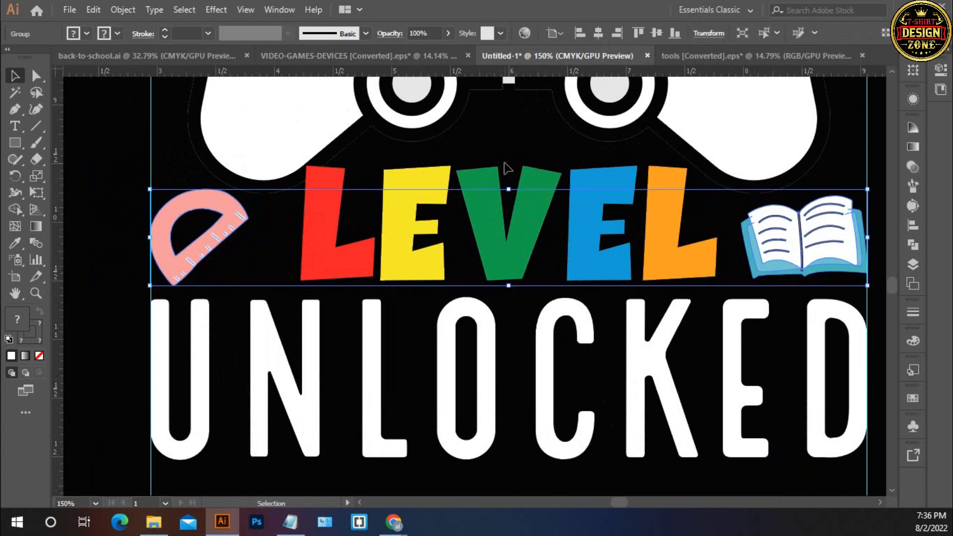
pyautogui.click(502, 155)
pyautogui.click(531, 195)
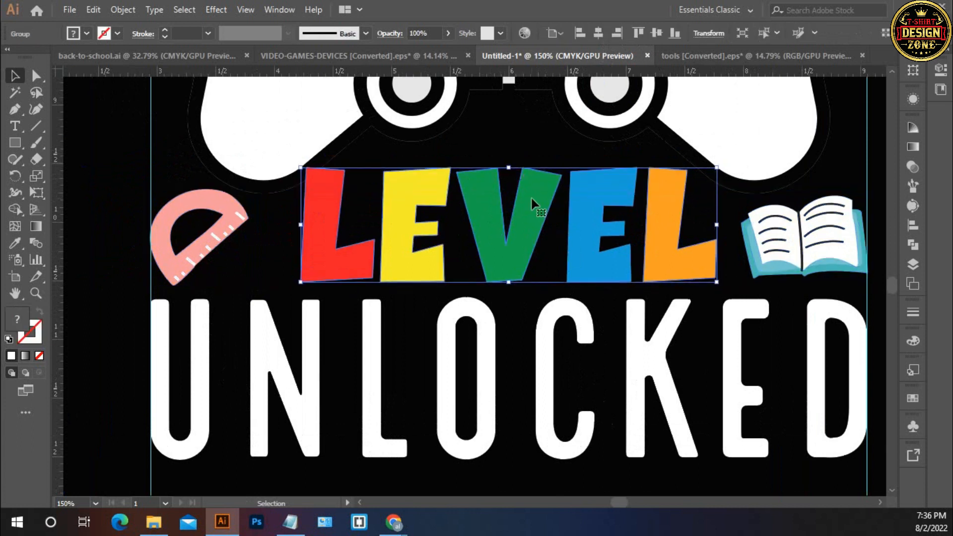
pyautogui.moveTo(193, 224); pyautogui.dragTo(622, 259)
pyautogui.moveTo(762, 248); pyautogui.dragTo(766, 251)
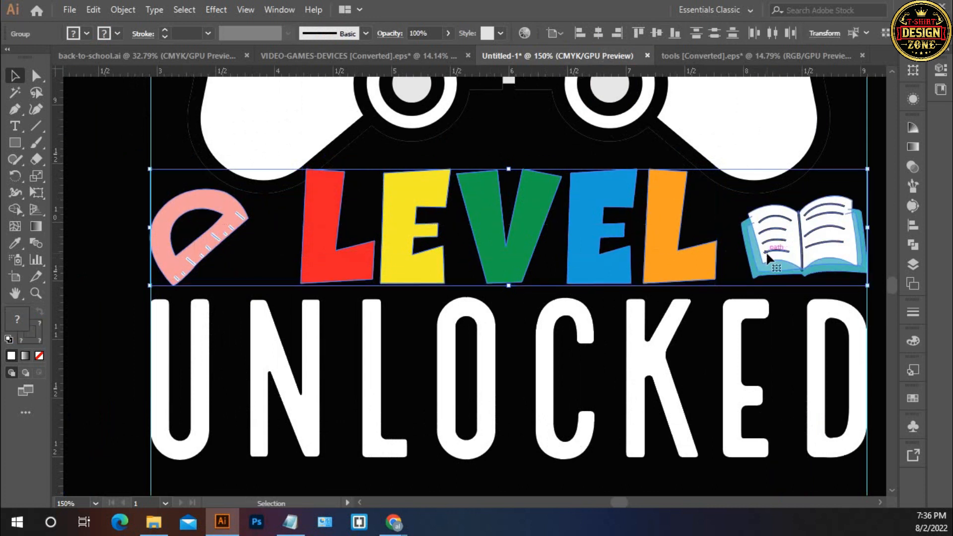
pyautogui.click(765, 252)
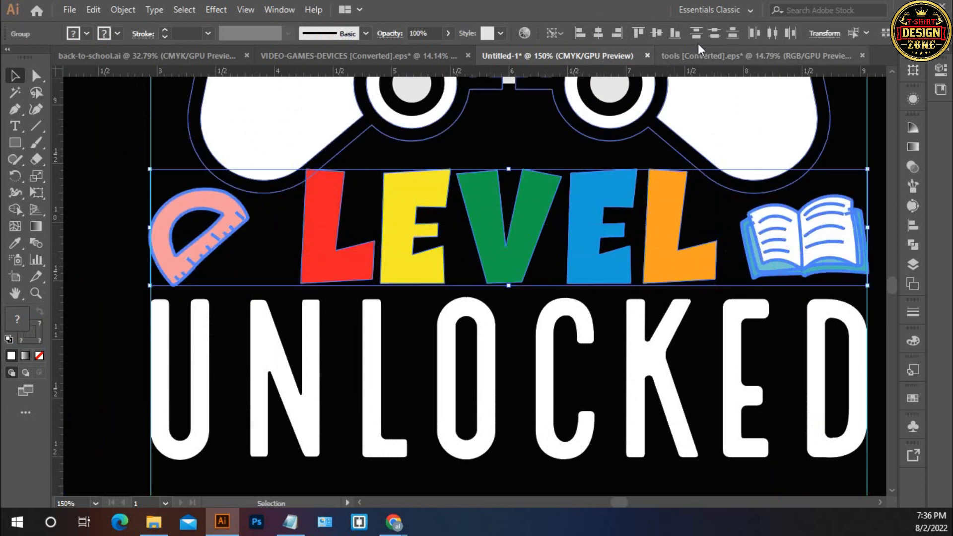
pyautogui.click(533, 149)
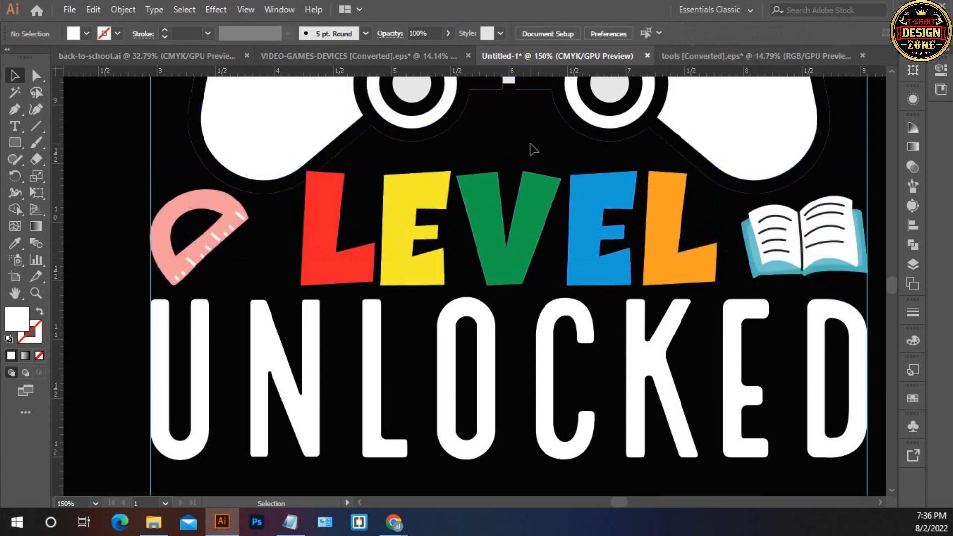
# Step: Fill the "UNLOCKED" lettering with the amber yellow sampled from the controller's screen
pyautogui.hotkey('ctrl', '0')
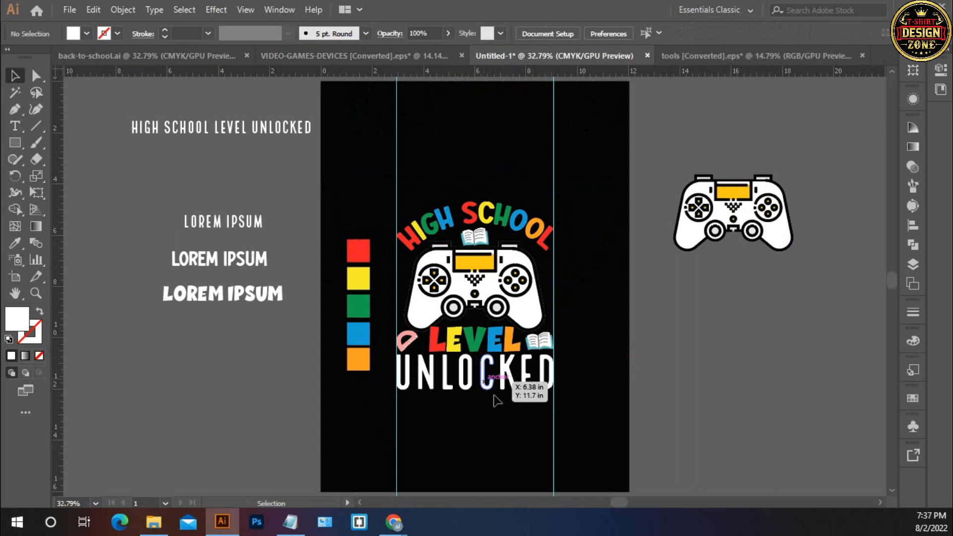
pyautogui.click(480, 324)
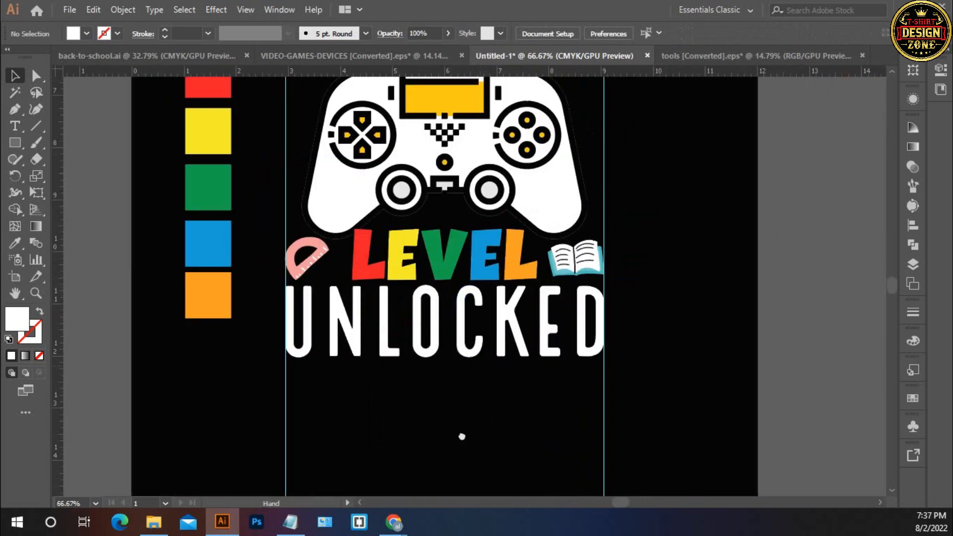
pyautogui.scroll(2, 461, 432)
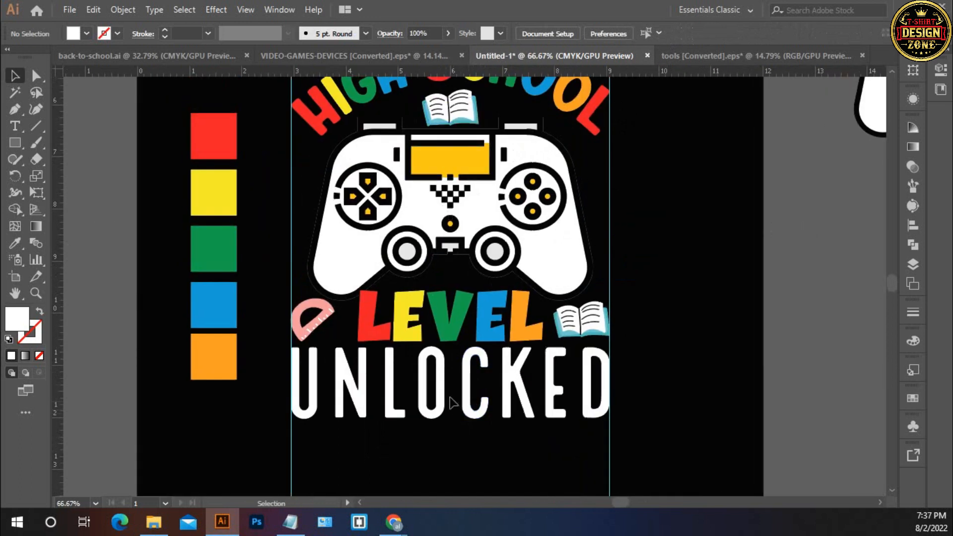
pyautogui.click(475, 413)
pyautogui.press('i')
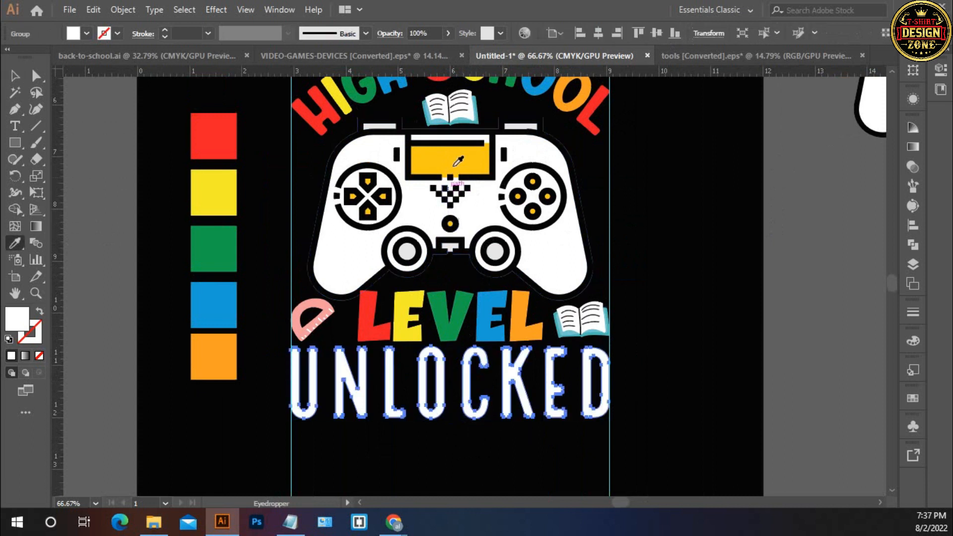
pyautogui.click(449, 158)
pyautogui.press('v')
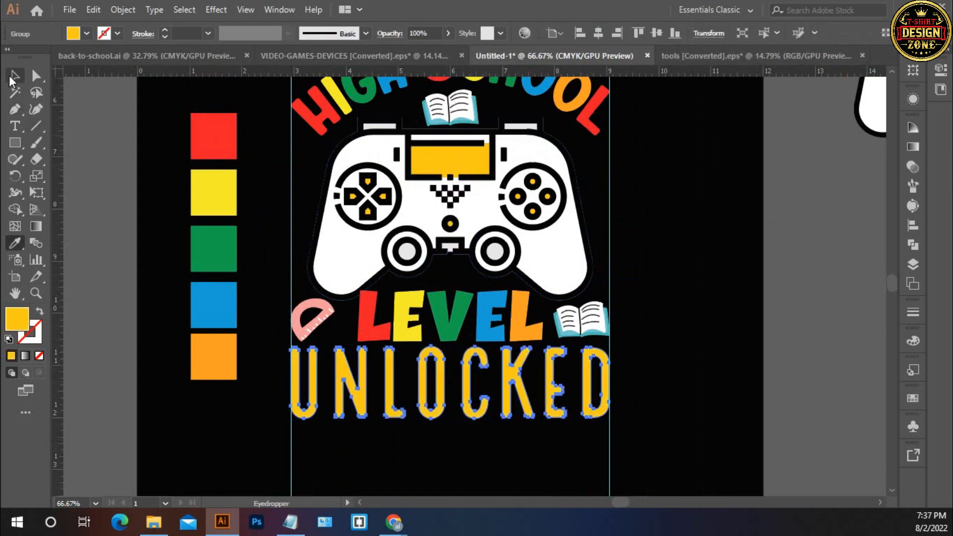
pyautogui.click(172, 161)
# Step: Select the complete "High School Level Unlocked" artwork between the guides and expand its appearance
pyautogui.hotkey('ctrl', '0')
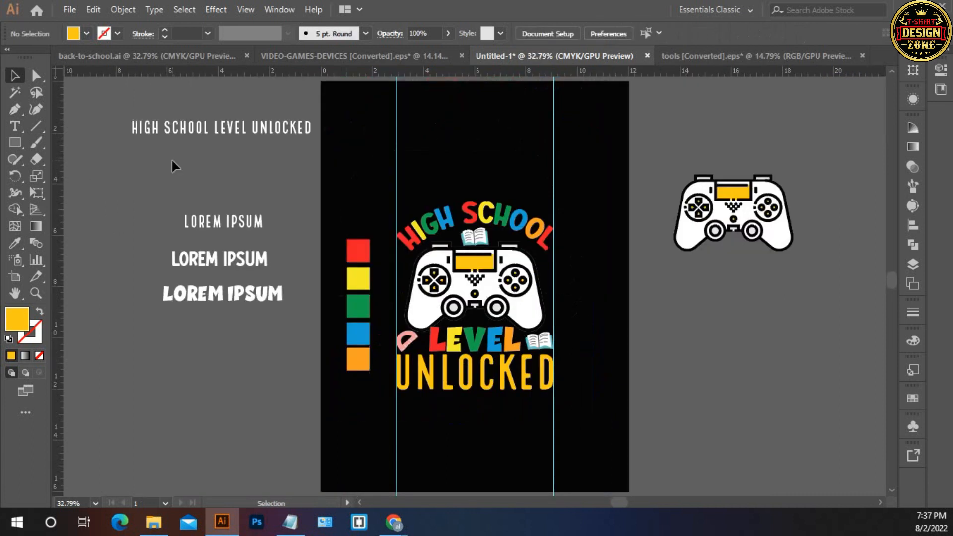
pyautogui.keyDown('ctrl'); pyautogui.click(493, 336); pyautogui.keyUp('ctrl')
pyautogui.moveTo(528, 304); pyautogui.dragTo(523, 319)
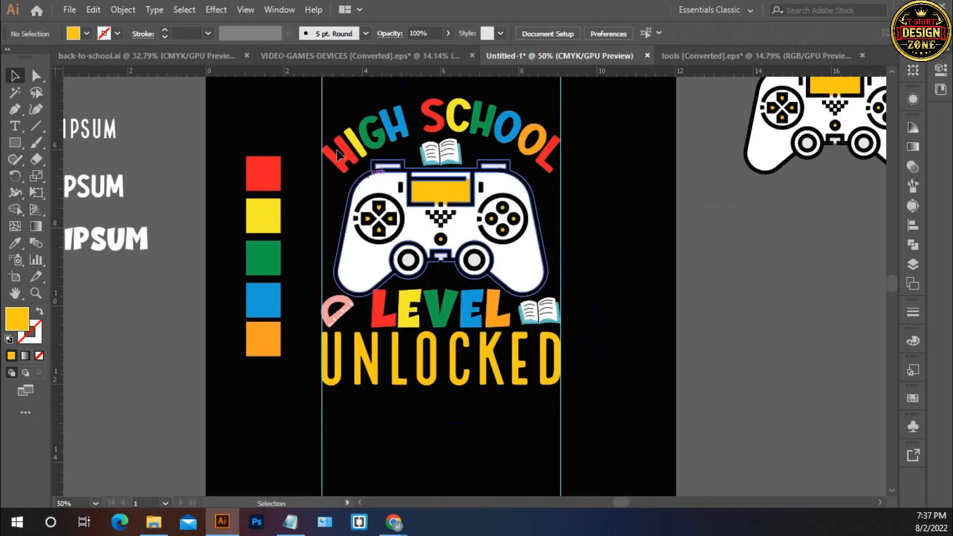
pyautogui.moveTo(305, 124); pyautogui.dragTo(593, 394)
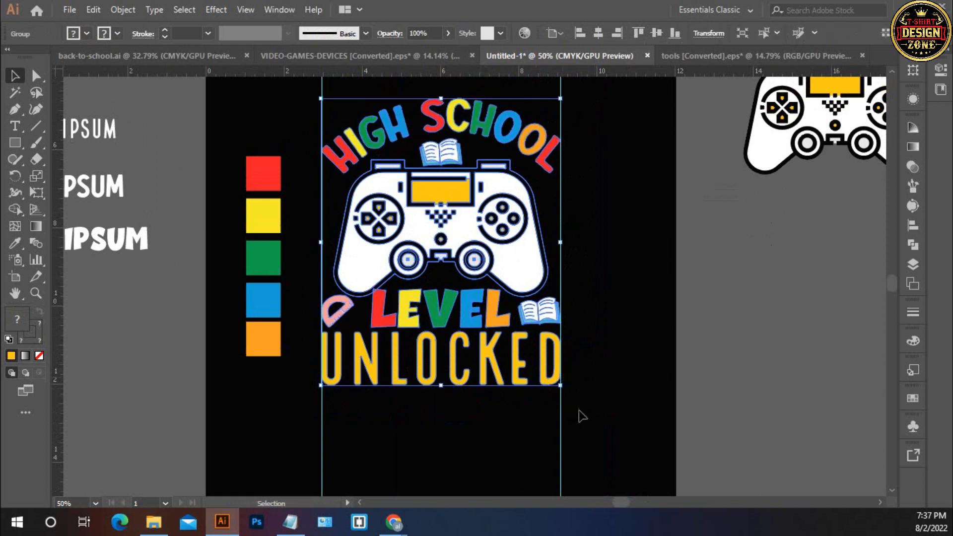
pyautogui.click(124, 10)
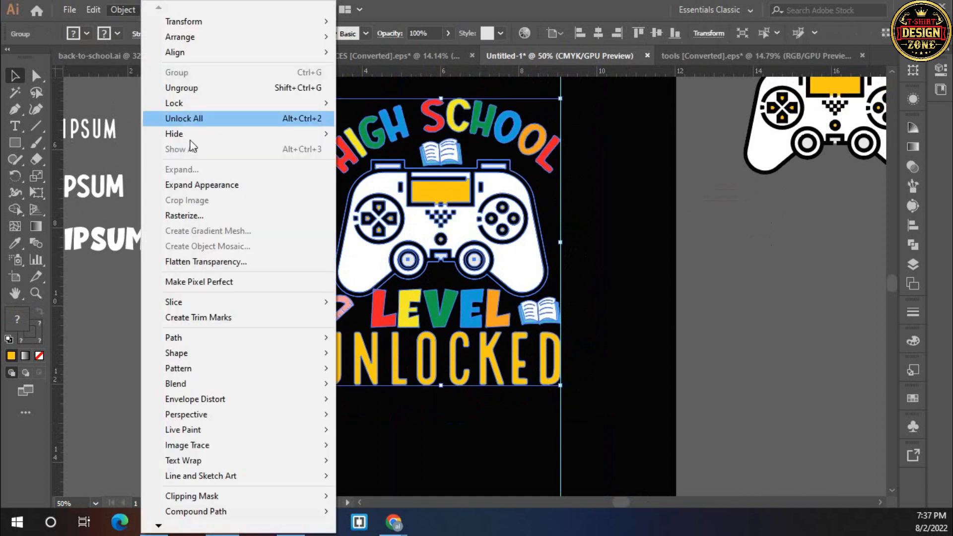
pyautogui.click(210, 186)
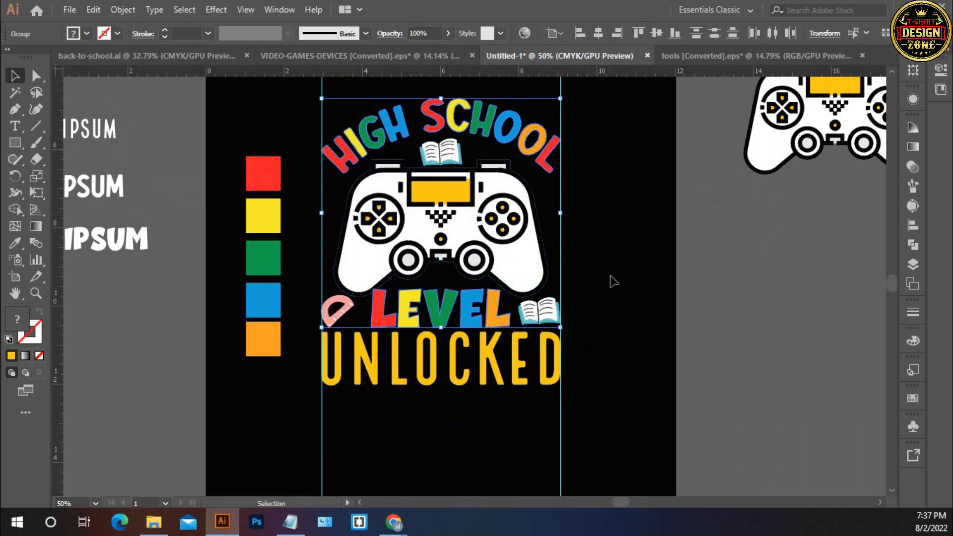
# Step: Expand the fills and strokes of the whole T-shirt artwork, and clear the selection
pyautogui.click(123, 9)
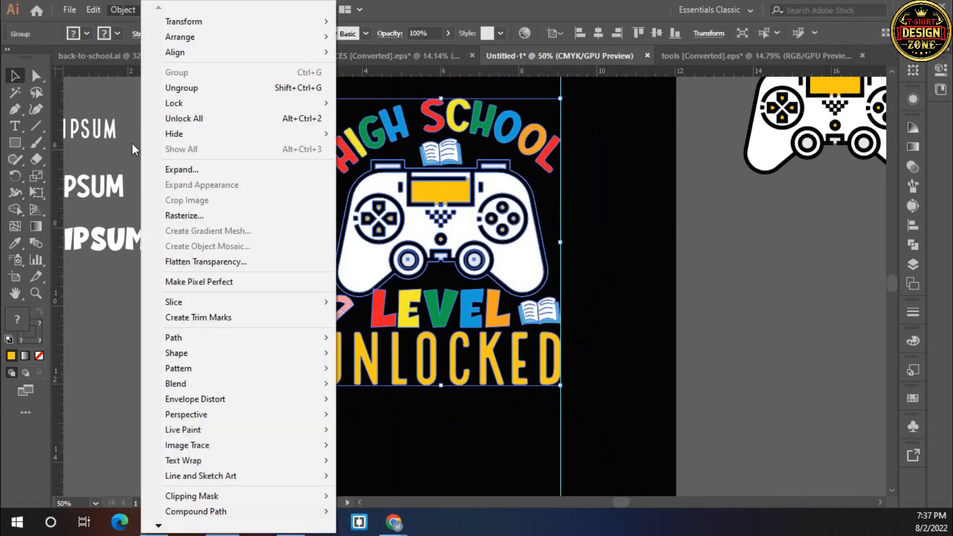
pyautogui.click(165, 171)
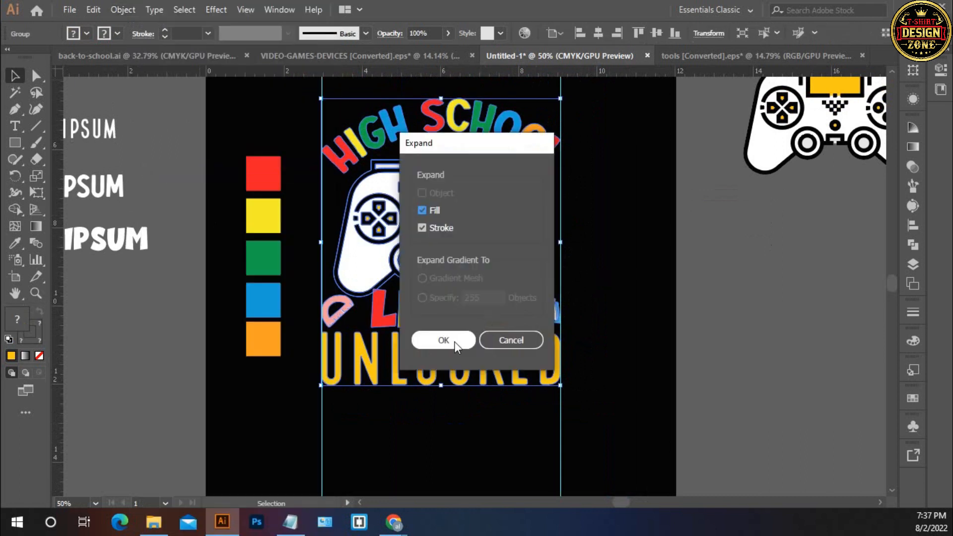
pyautogui.click(453, 341)
pyautogui.click(694, 286)
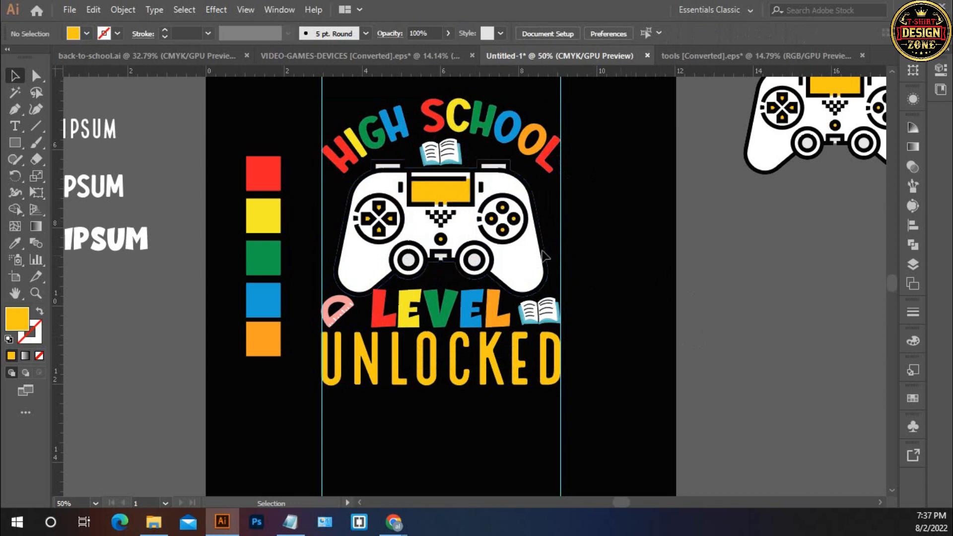
# Step: Isolate the artwork group, nudge the book above the controller slightly up and enlarge it proportionally from its centre
pyautogui.scroll(3, 446, 156)
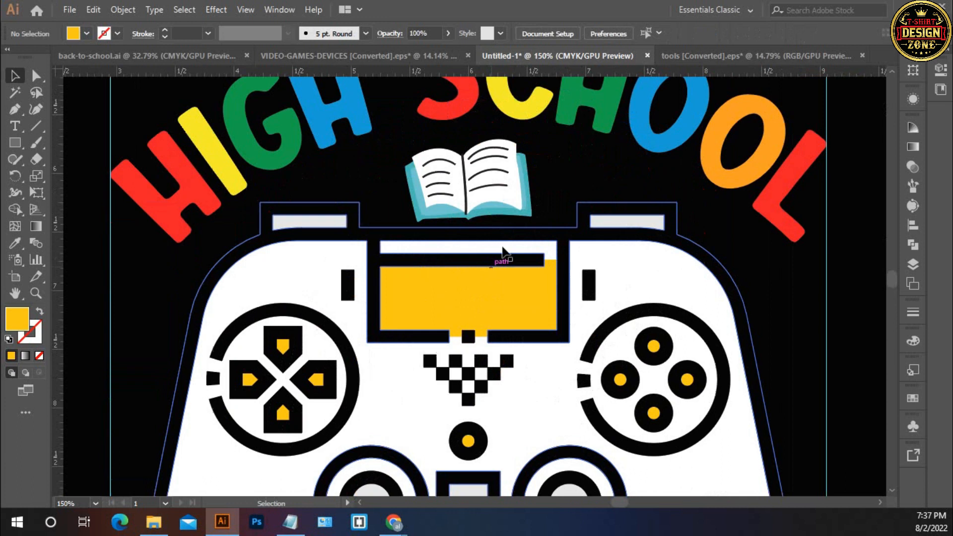
pyautogui.moveTo(502, 248); pyautogui.dragTo(489, 272)
pyautogui.click(477, 222)
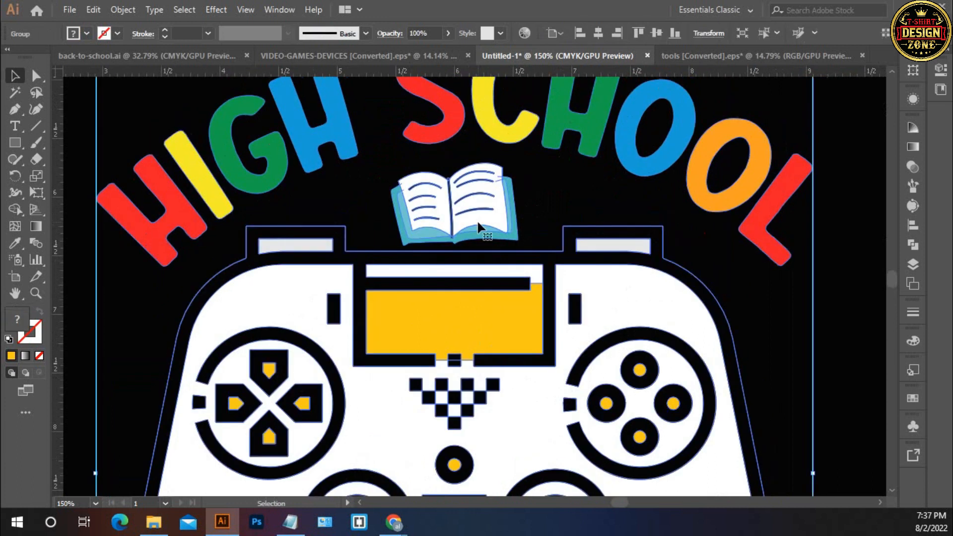
pyautogui.doubleClick(464, 216)
pyautogui.click(485, 222)
pyautogui.press('Up')
pyautogui.press('Up')
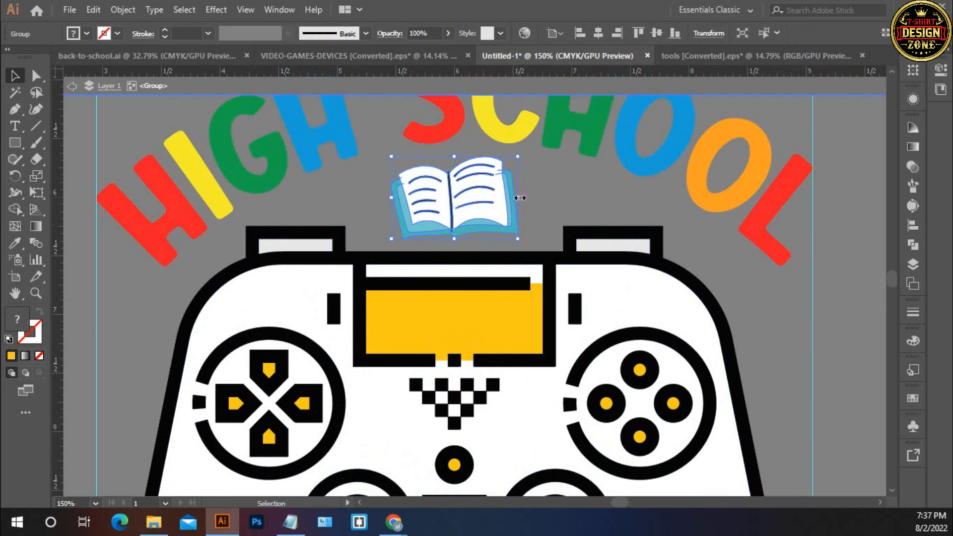
pyautogui.moveTo(517, 198); pyautogui.dragTo(530, 199)
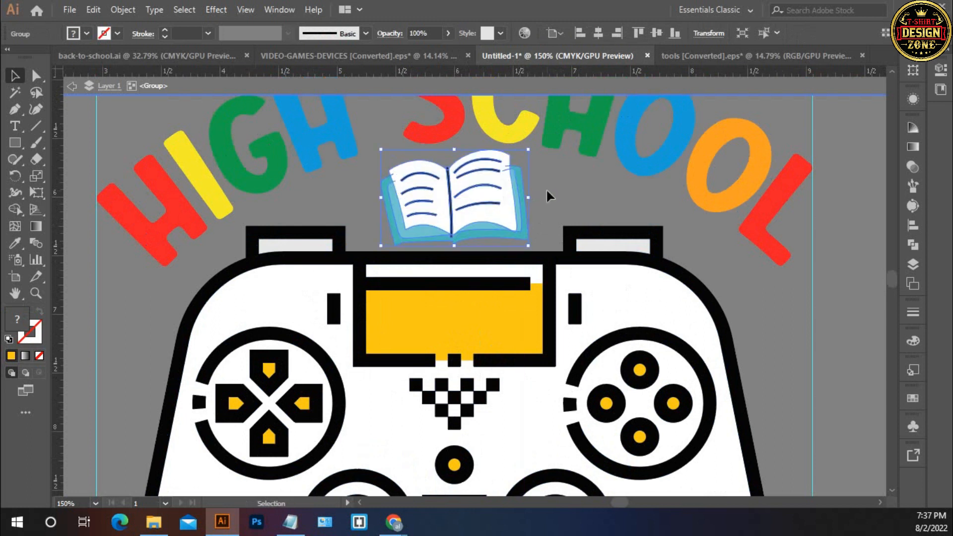
pyautogui.click(545, 188)
pyautogui.doubleClick(546, 187)
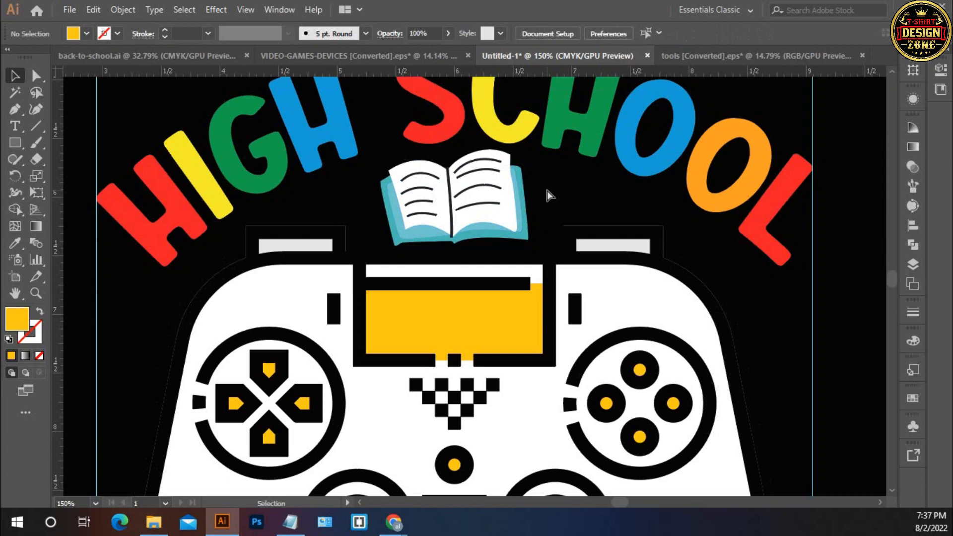
# Step: Capture a screenshot area tightly around the finished design and save it as the JPEG "derrr" in Documents
pyautogui.hotkey('ctrl', '0')
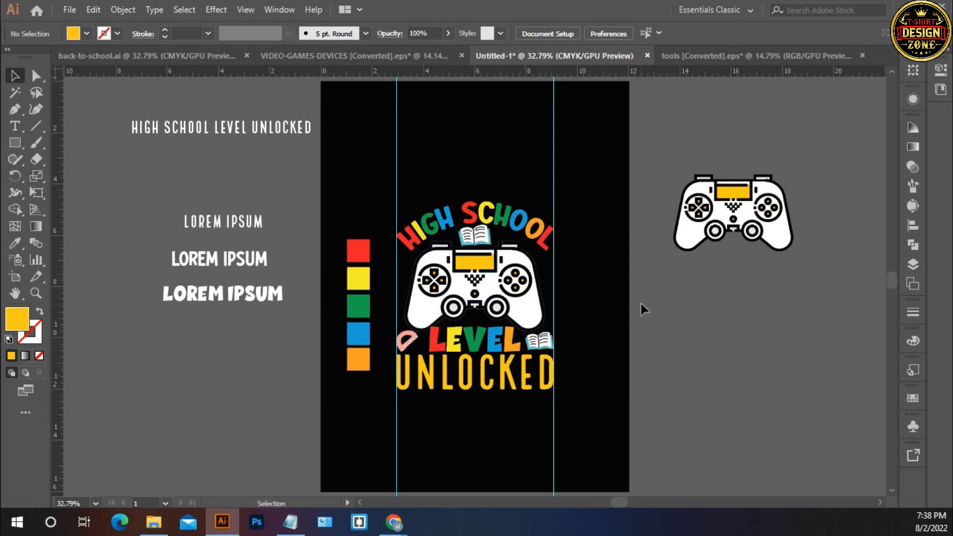
pyautogui.click(468, 227)
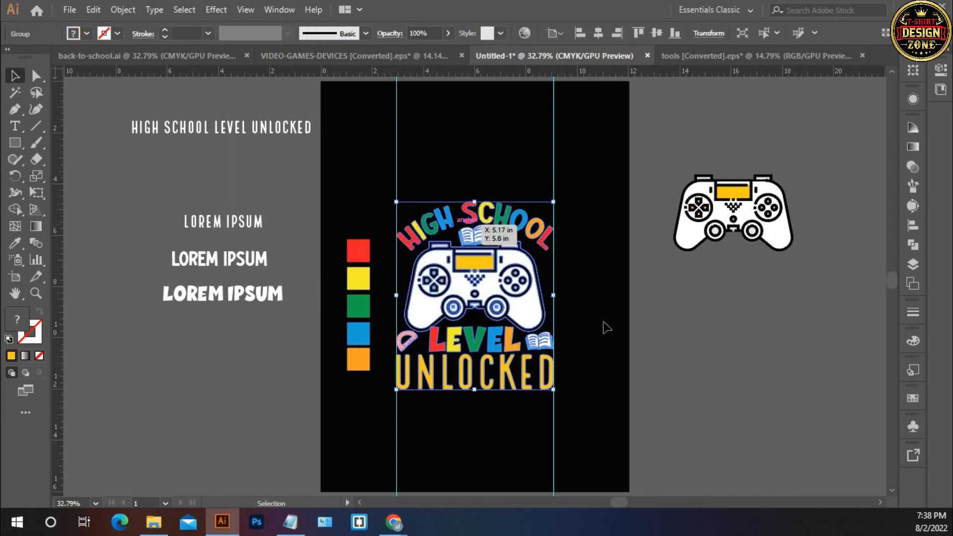
pyautogui.click(606, 322)
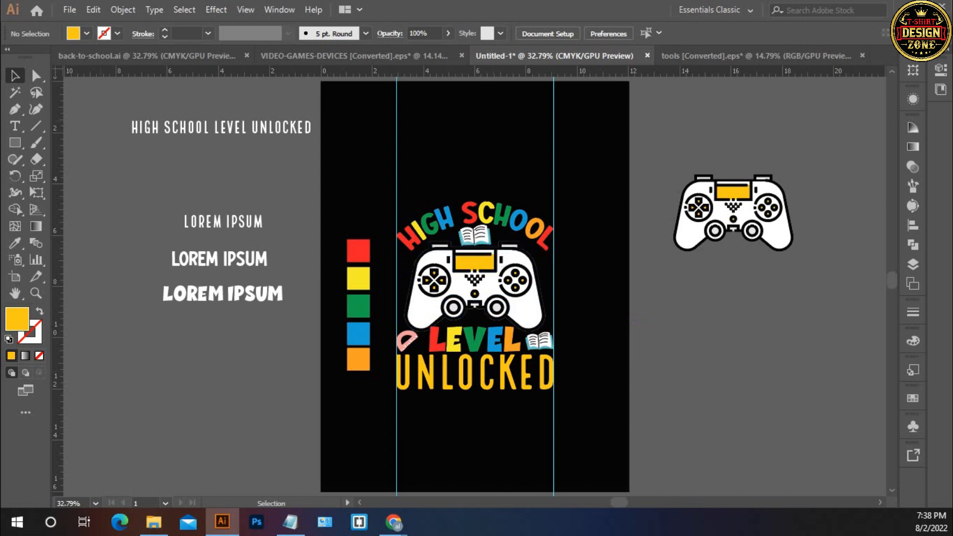
pyautogui.press('Print')
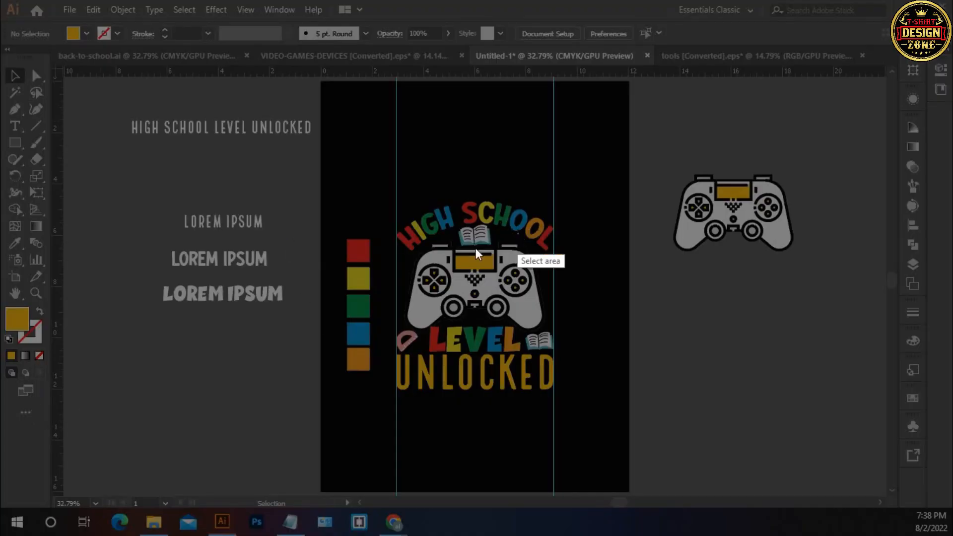
pyautogui.moveTo(386, 200); pyautogui.dragTo(560, 397)
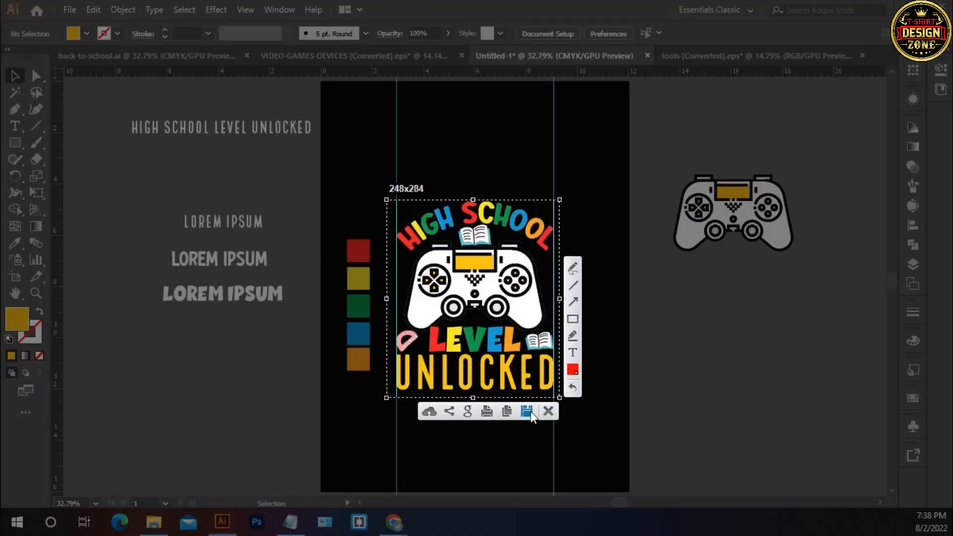
pyautogui.hotkey('ctrl', 's')
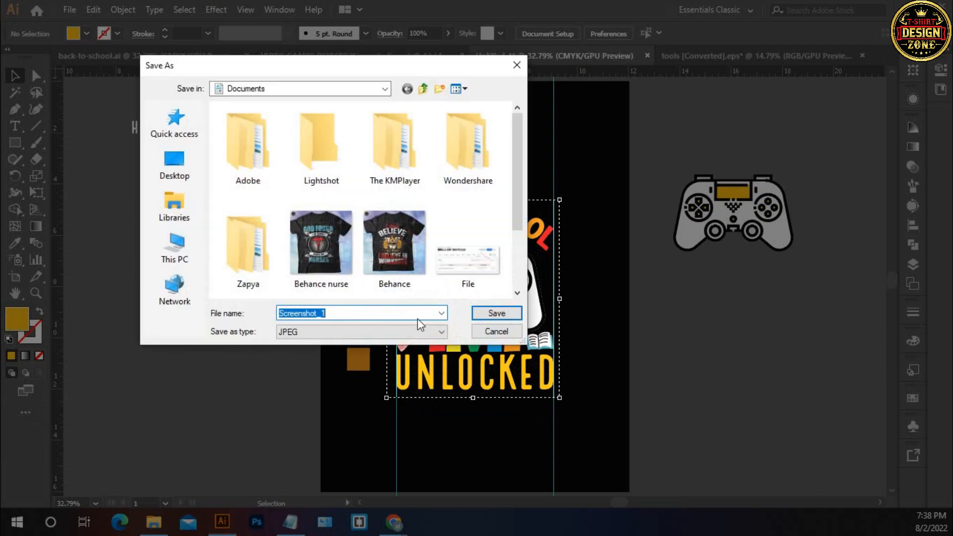
pyautogui.write('dem')
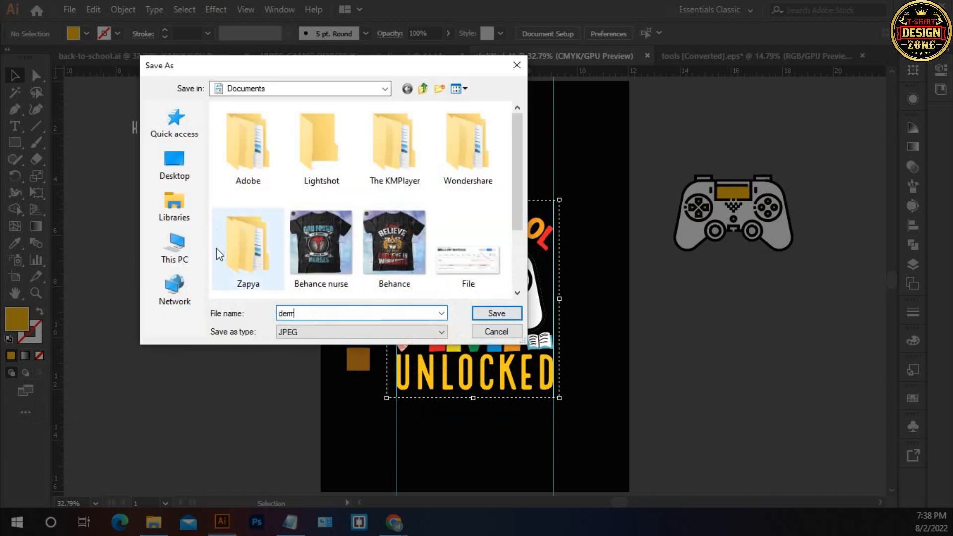
pyautogui.click(495, 314)
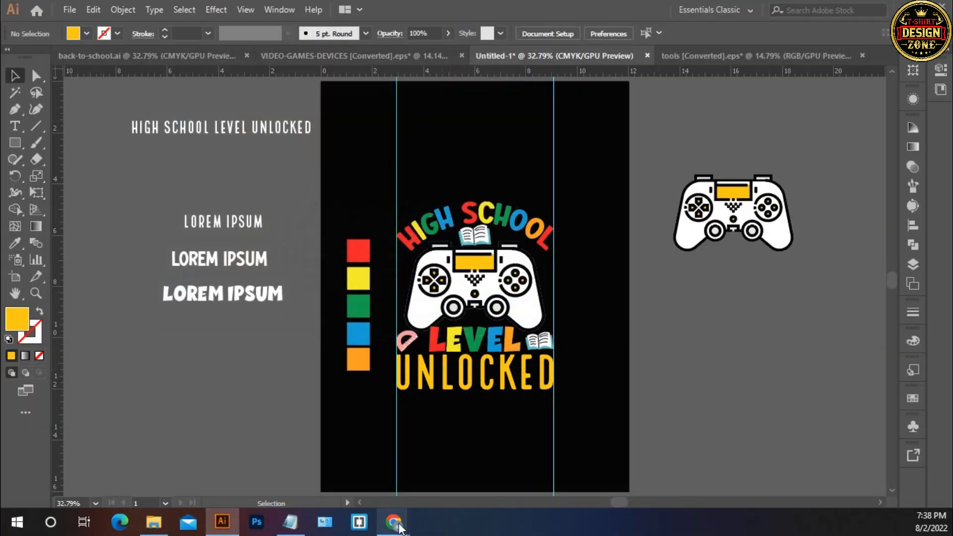
# Step: Switch to Chrome and run a TinEye reverse image search with the "derrr" image from Documents
pyautogui.moveTo(399, 525)
pyautogui.click(364, 464)
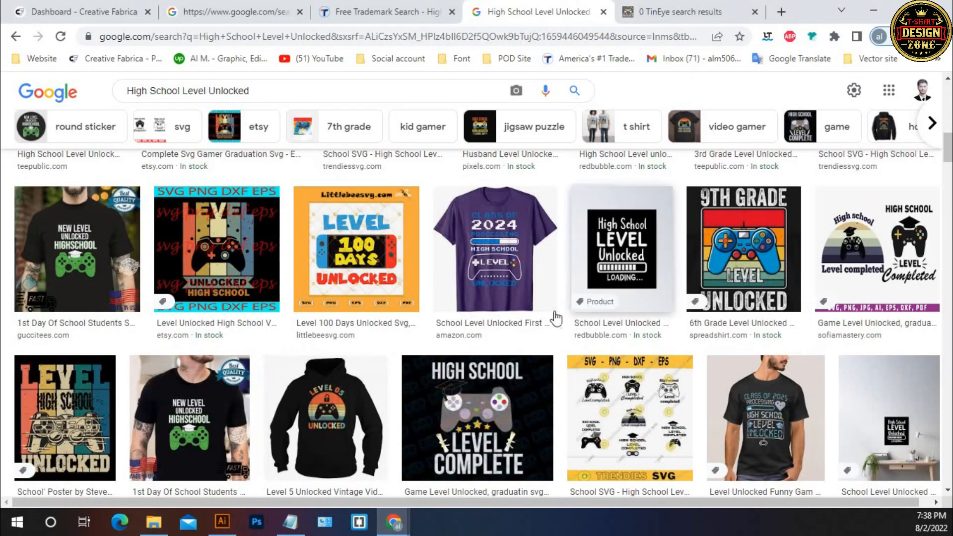
pyautogui.click(685, 11)
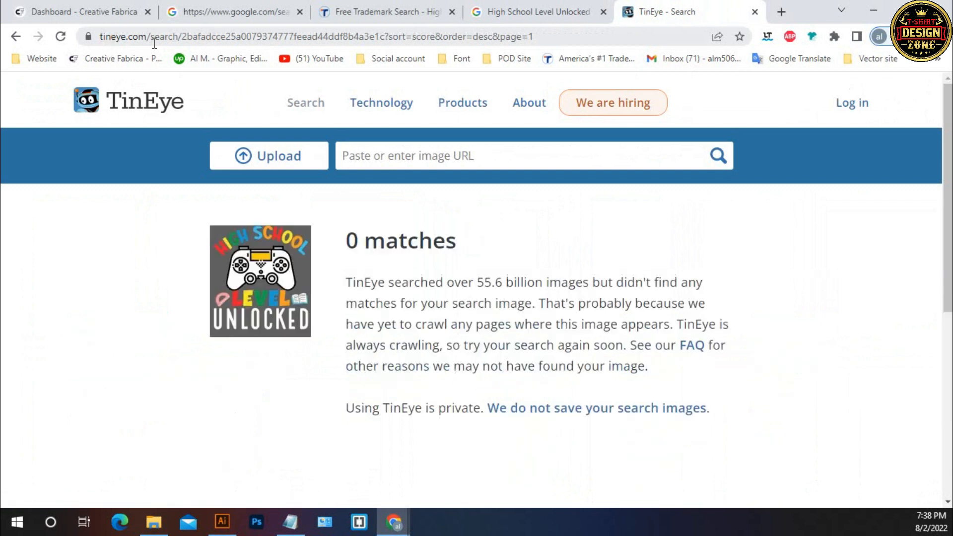
pyautogui.click(274, 158)
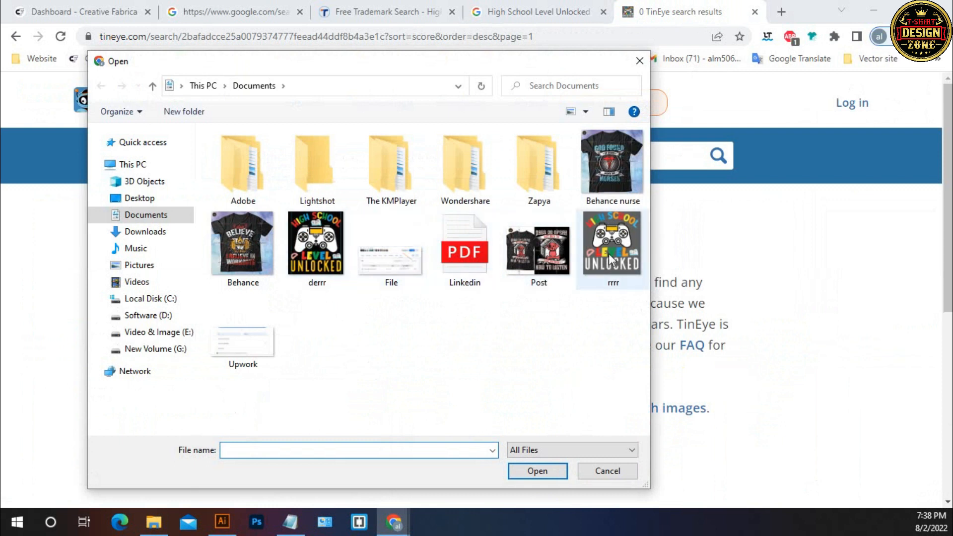
pyautogui.click(337, 268)
pyautogui.click(537, 470)
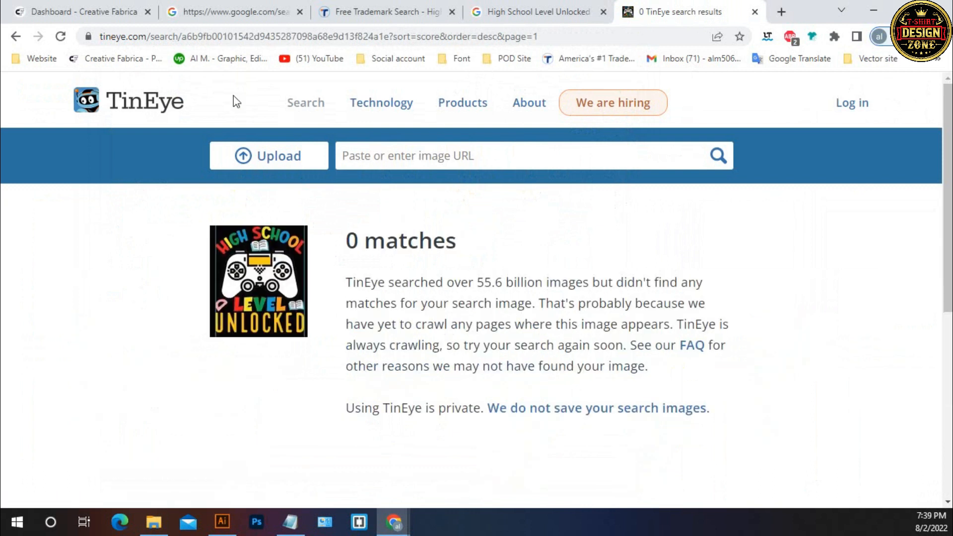
# Step: Review the TinEye match results for the uploaded design, and switch back to Illustrator
pyautogui.scroll(-1, 446, 266)
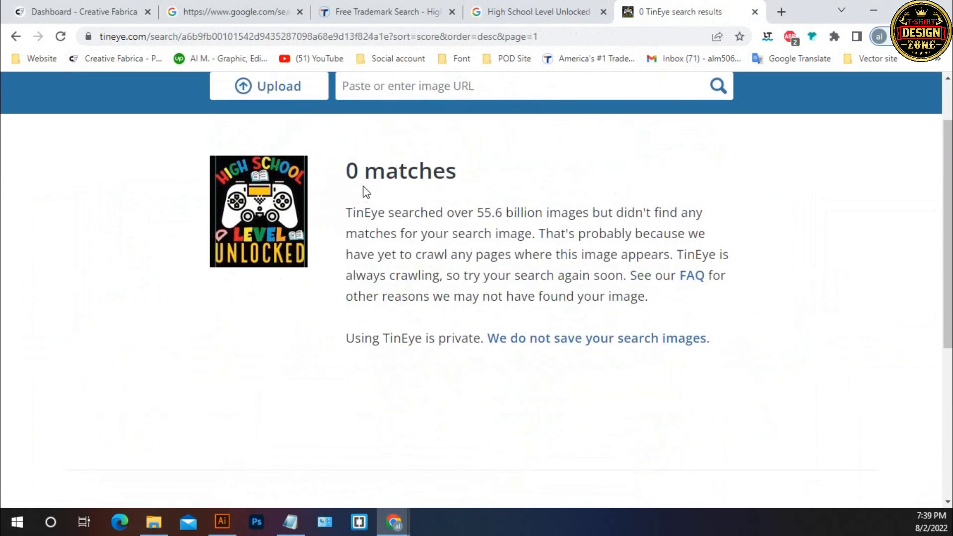
pyautogui.doubleClick(356, 171)
pyautogui.moveTo(363, 168); pyautogui.dragTo(516, 187)
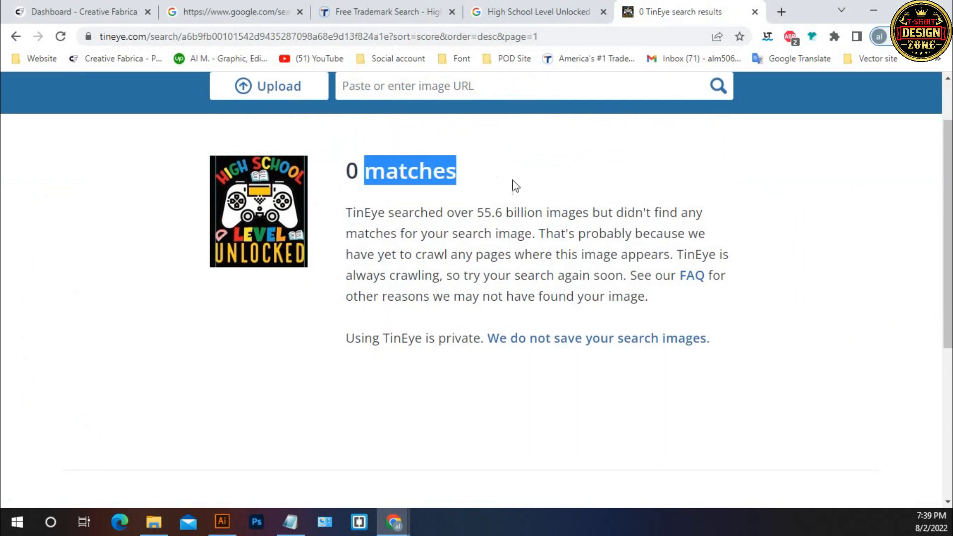
pyautogui.click(289, 367)
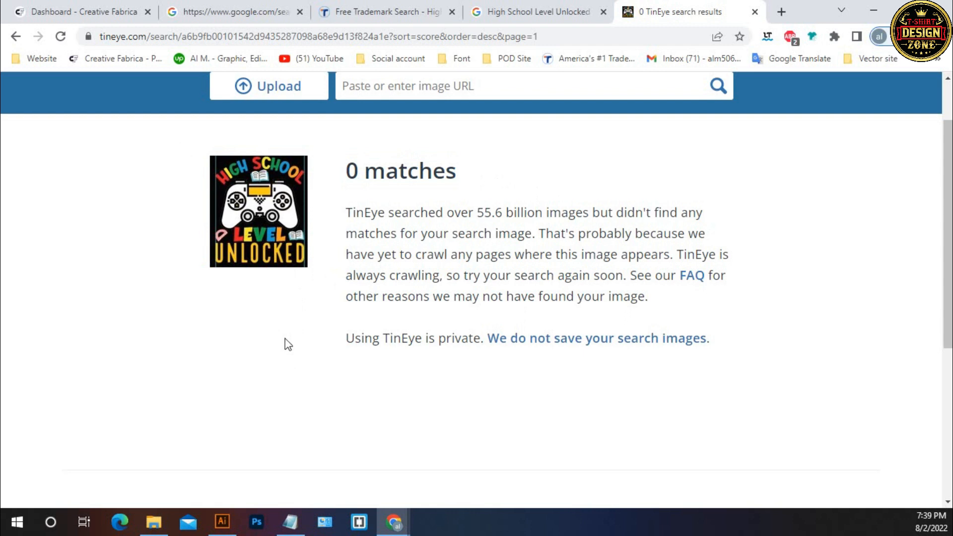
pyautogui.scroll(-4, 430, 343)
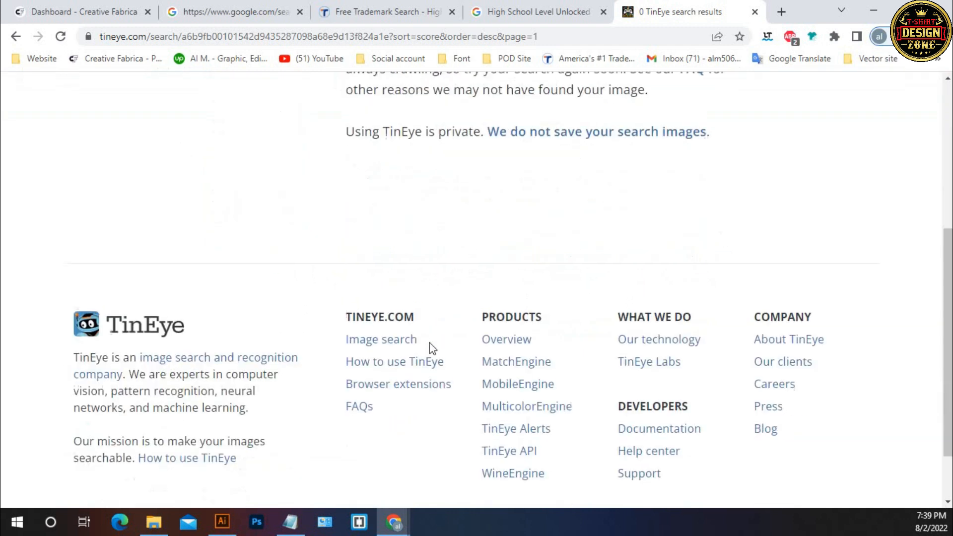
pyautogui.scroll(1, 397, 313)
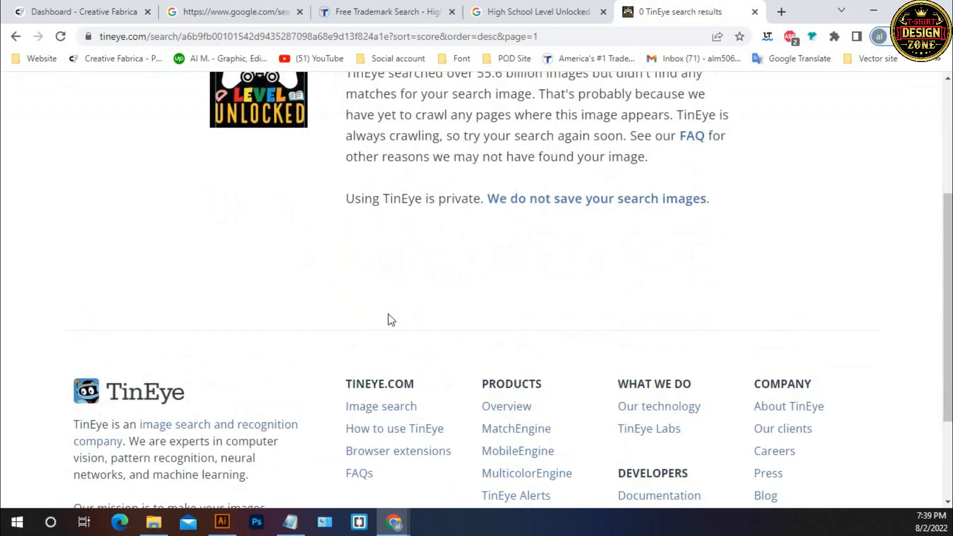
pyautogui.scroll(1, 387, 323)
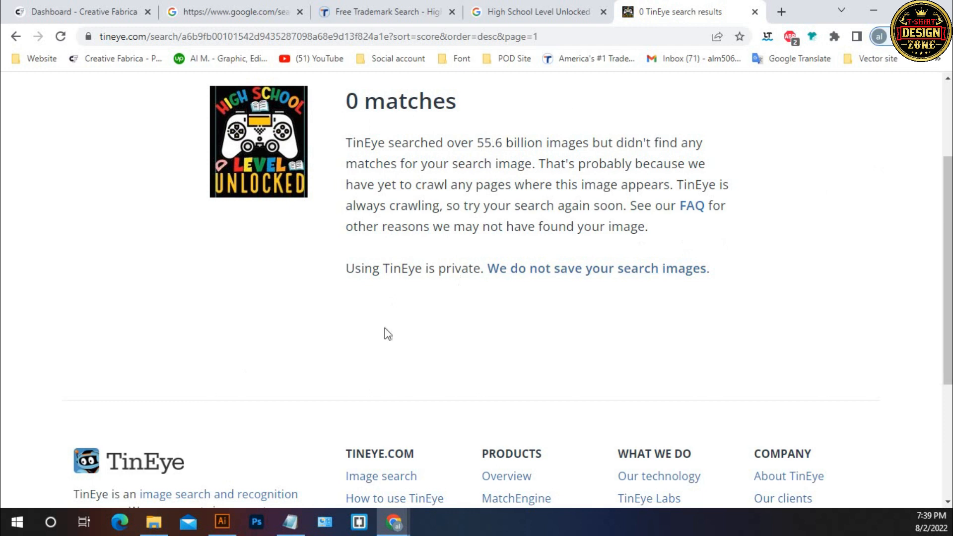
pyautogui.click(222, 521)
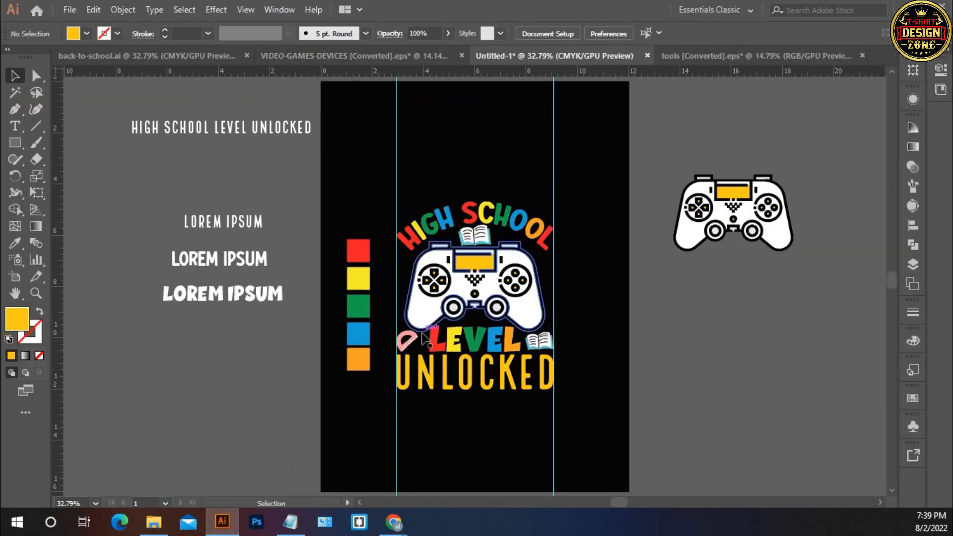